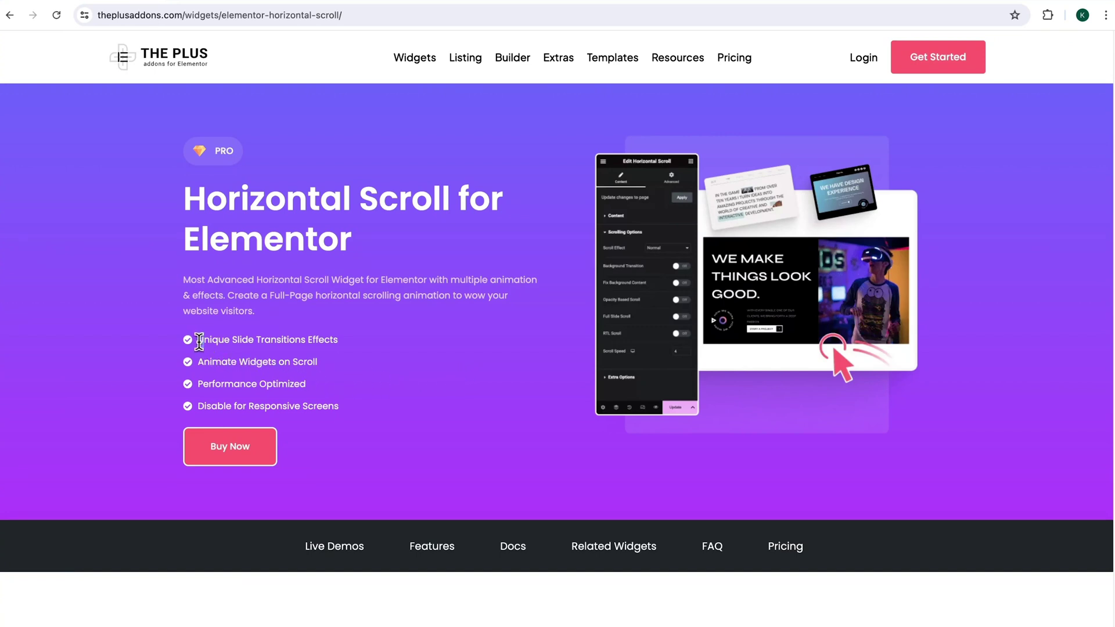
Highlight the four listed features, then scroll down to the Live Demos horizontal-scroll cards
{"action": "left_click_drag", "start_coordinate": [201, 342], "coordinate": [373, 348]}
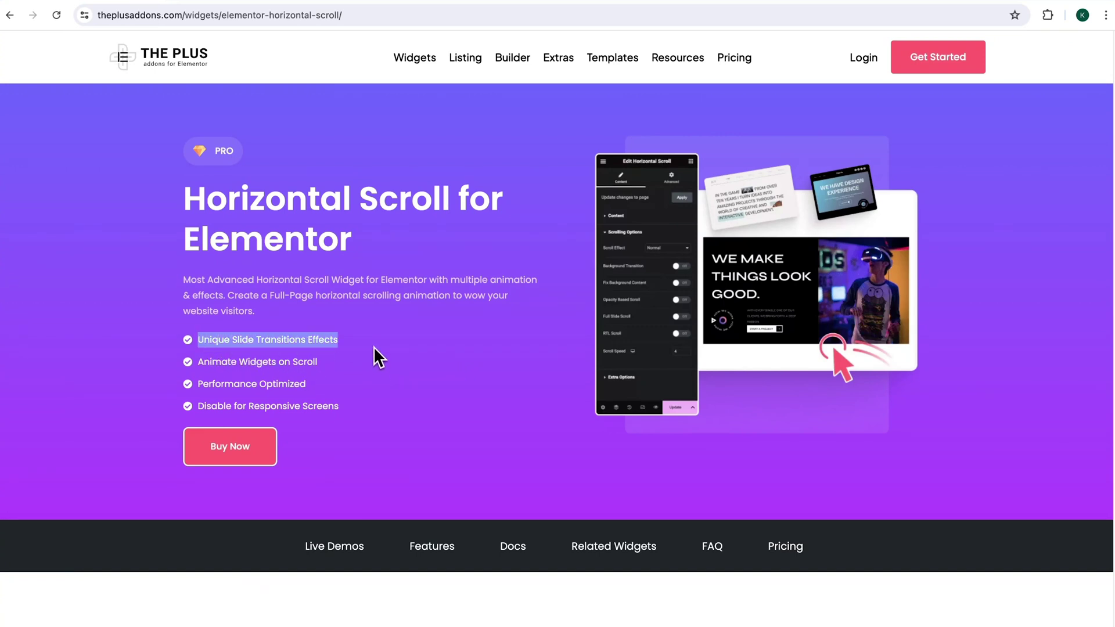
{"action": "left_click", "coordinate": [201, 364]}
{"action": "left_click_drag", "start_coordinate": [201, 364], "coordinate": [262, 367]}
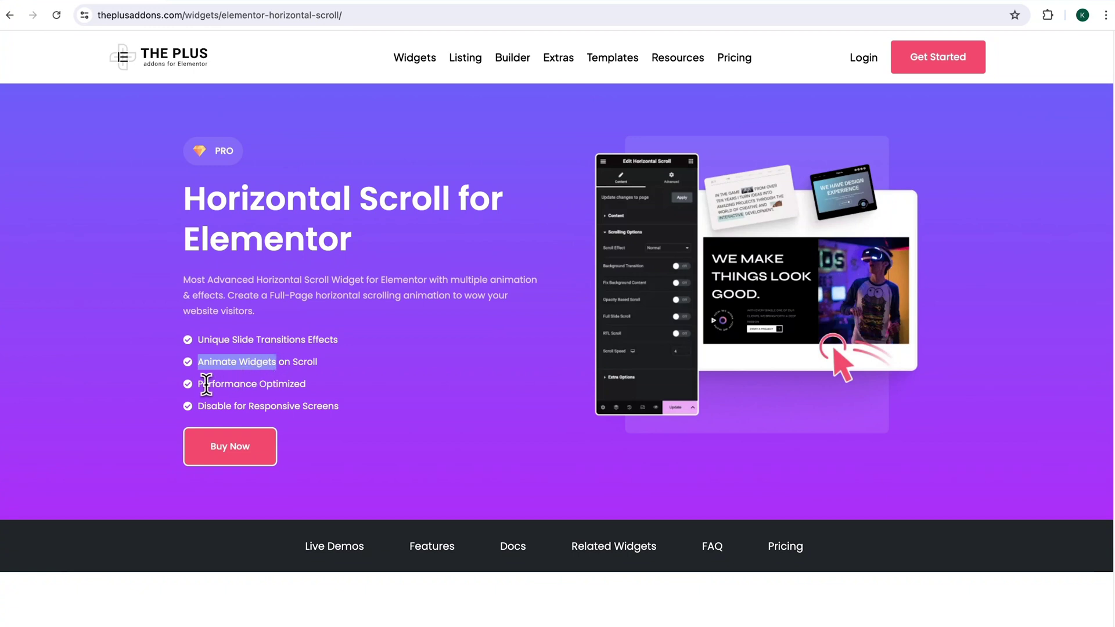
{"action": "left_click_drag", "start_coordinate": [201, 385], "coordinate": [318, 385]}
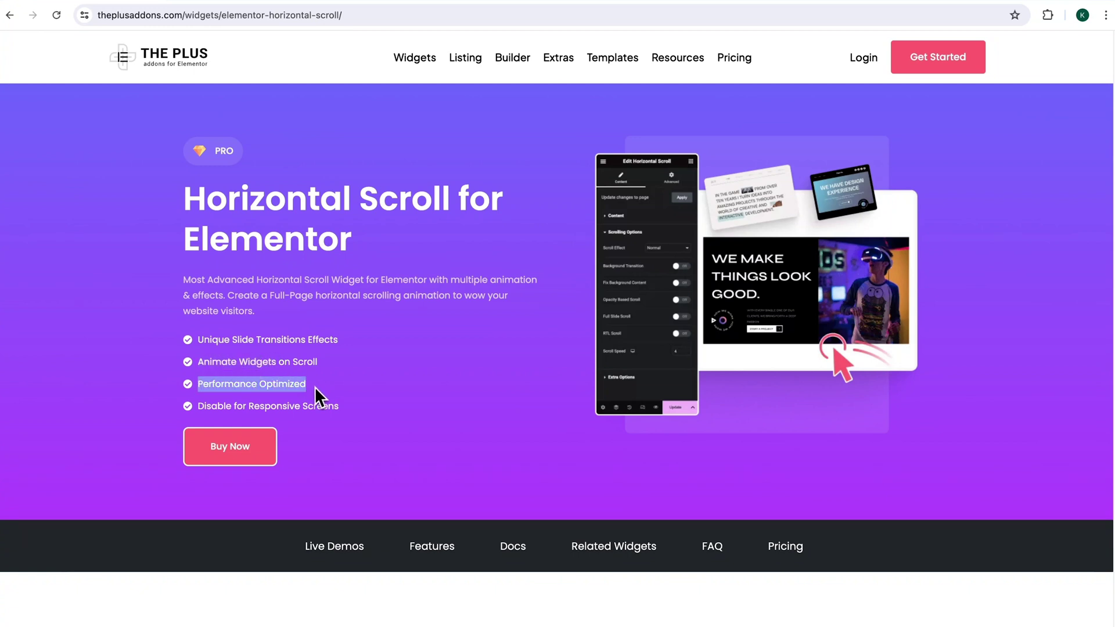
{"action": "left_click_drag", "start_coordinate": [250, 406], "coordinate": [332, 417]}
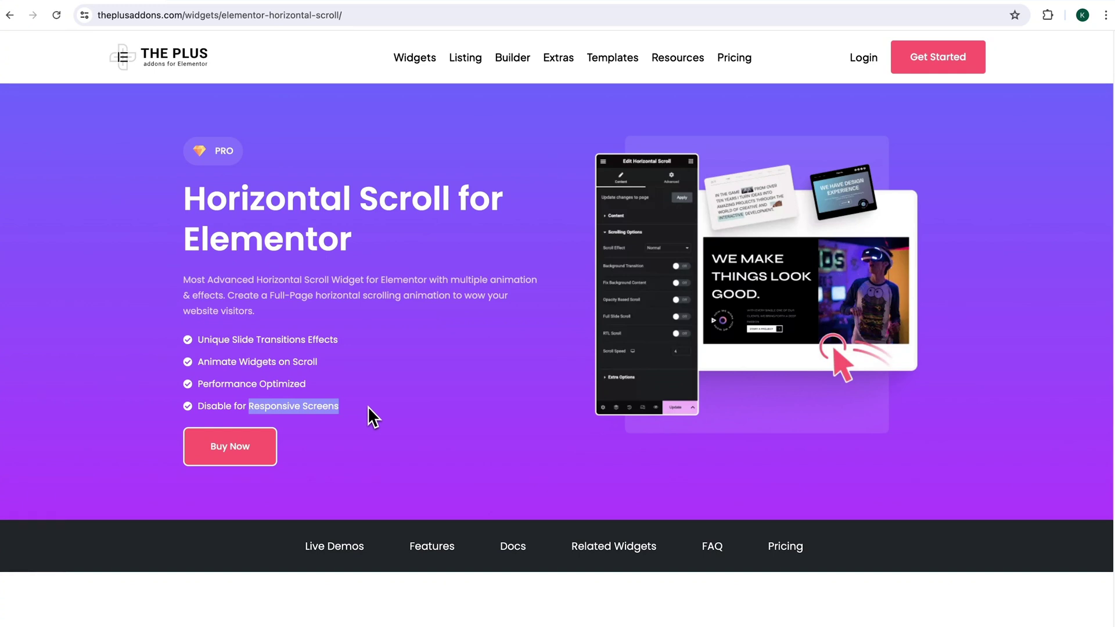
{"action": "left_click_drag", "start_coordinate": [1112, 68], "coordinate": [1111, 225]}
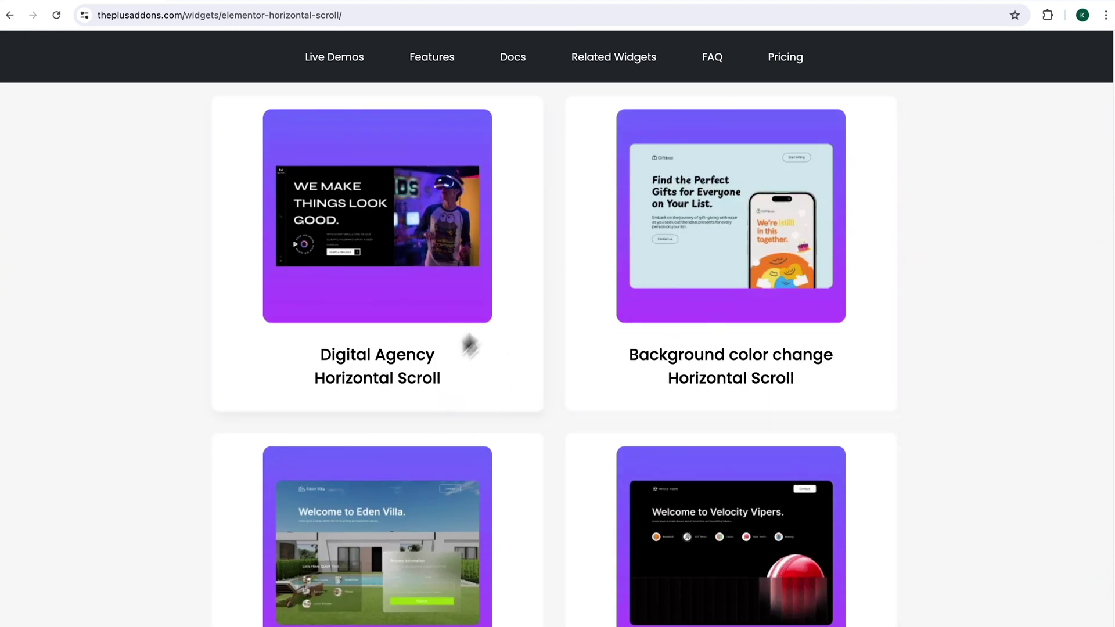
{"action": "left_click", "coordinate": [730, 306]}
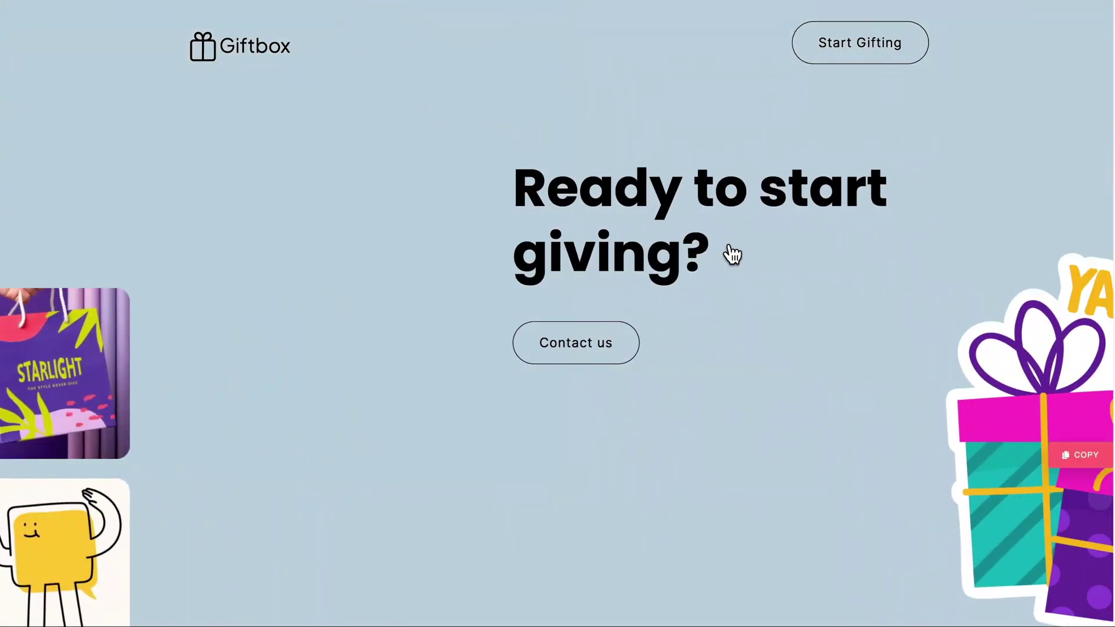
{"action": "key", "text": "alt+Left"}
{"action": "scroll", "coordinate": [398, 453], "scroll_direction": "down", "scroll_amount": 3}
{"action": "left_click", "coordinate": [386, 454]}
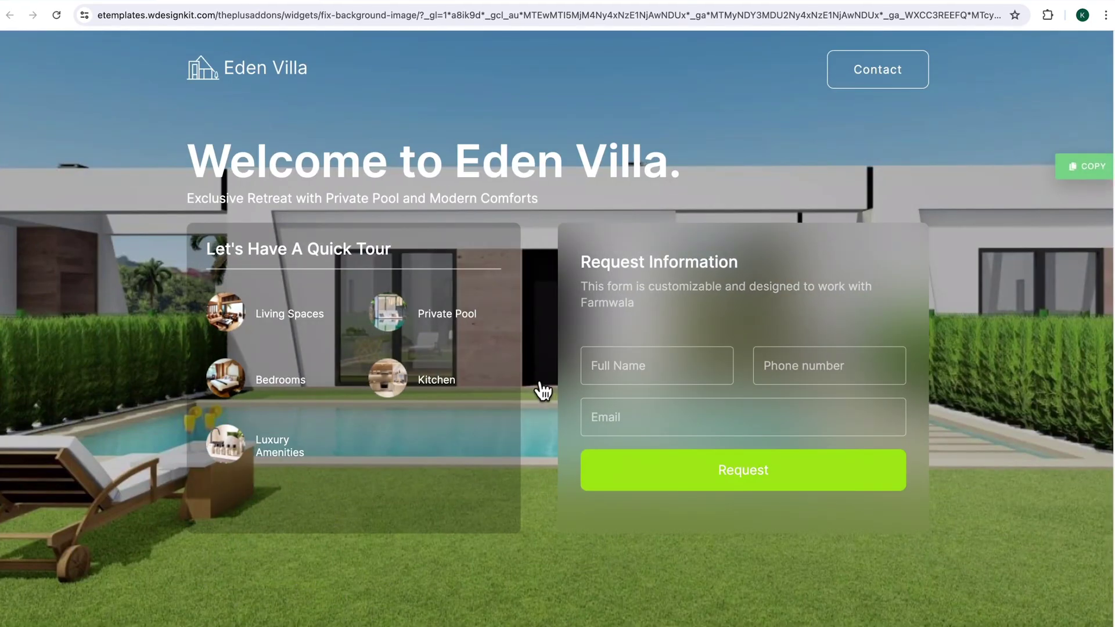
{"action": "scroll", "coordinate": [543, 386], "scroll_direction": "down", "scroll_amount": 3}
{"action": "scroll", "coordinate": [545, 386], "scroll_direction": "down", "scroll_amount": 5}
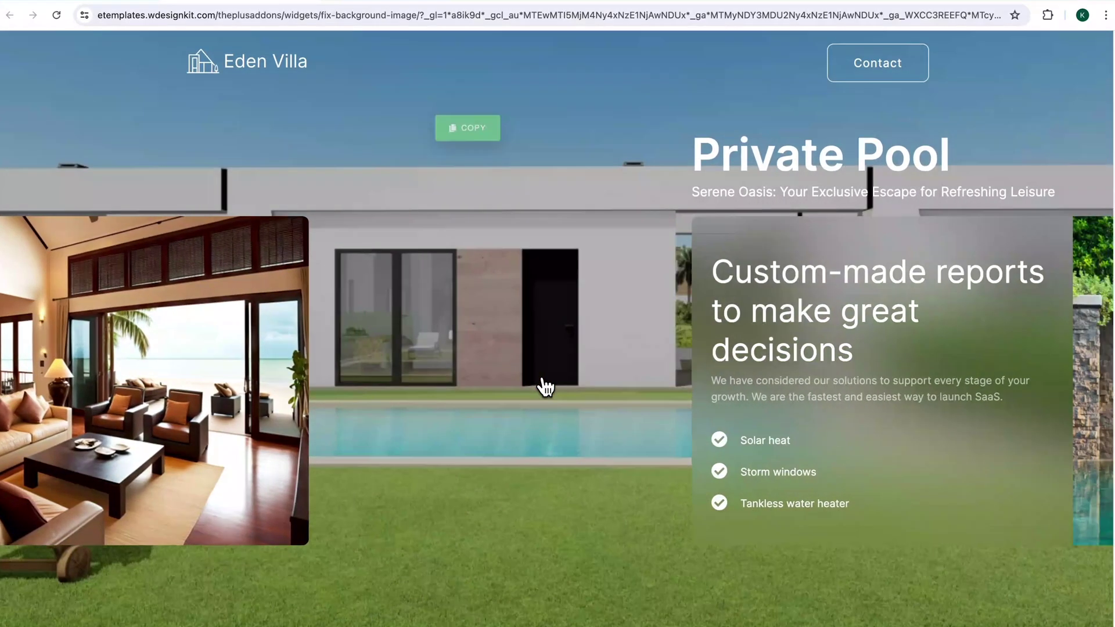
{"action": "scroll", "coordinate": [543, 386], "scroll_direction": "down", "scroll_amount": 5}
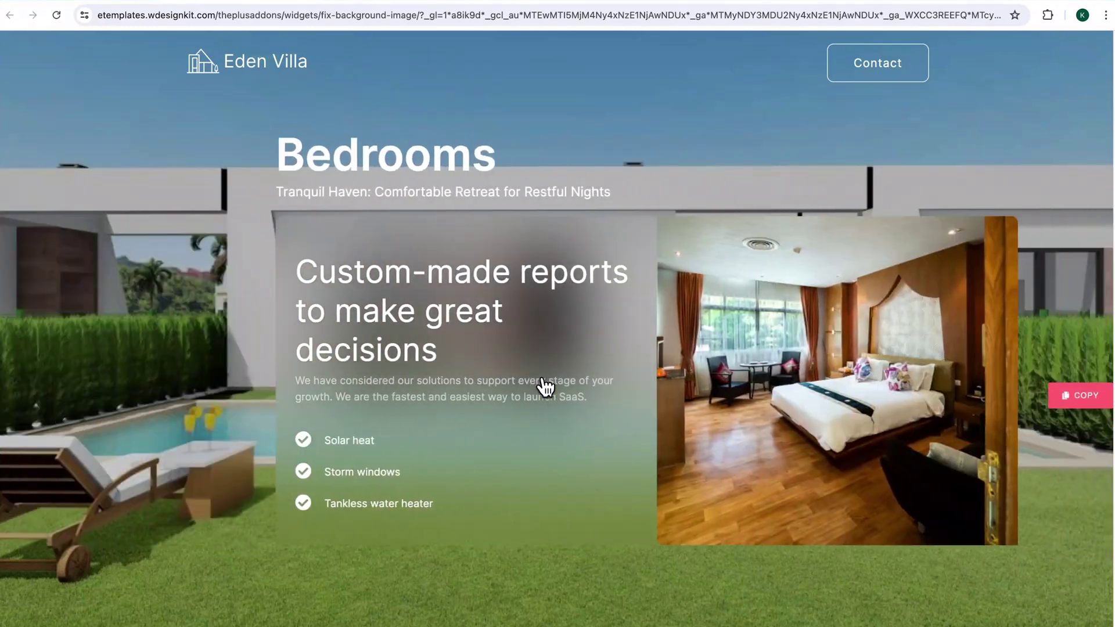
{"action": "key", "text": "alt+Left"}
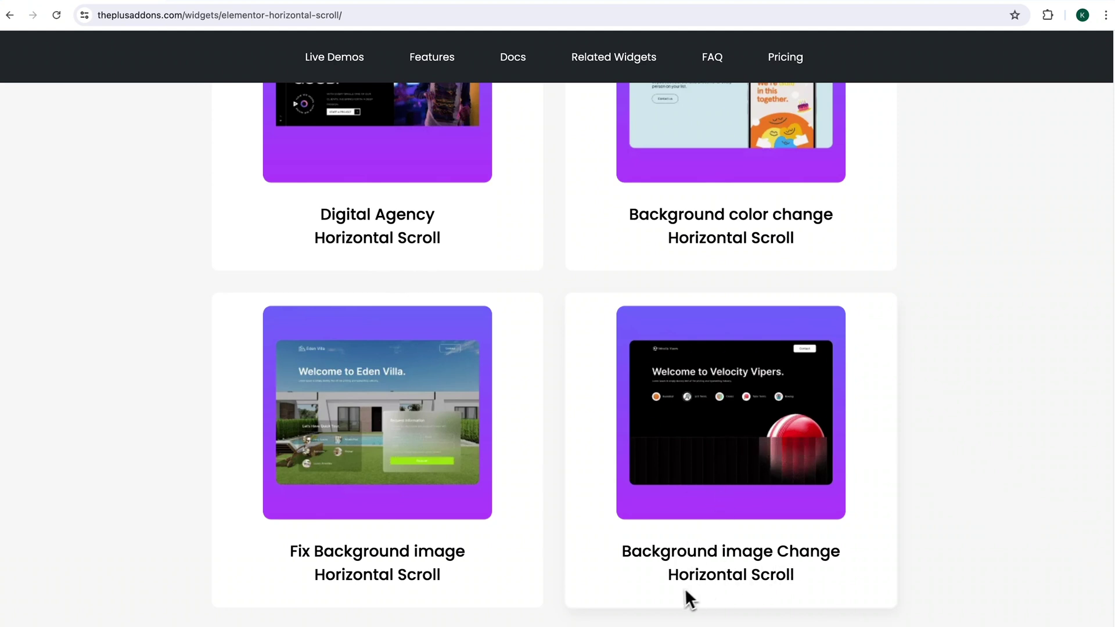
{"action": "scroll", "coordinate": [790, 592], "scroll_direction": "up", "scroll_amount": 5}
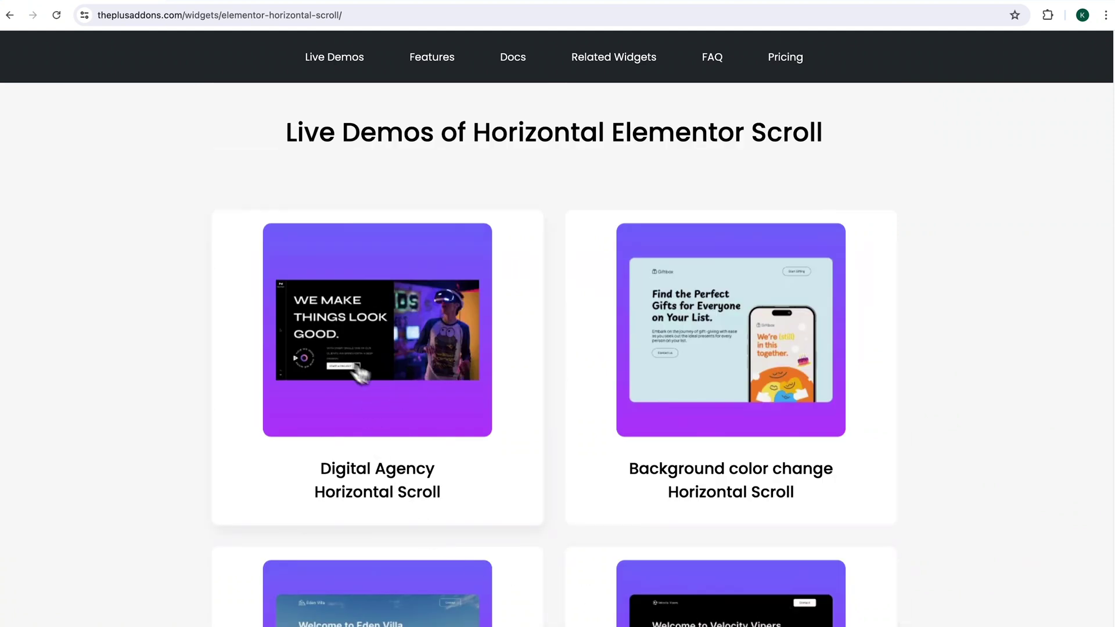
Open the Digital Agency Horizontal Scroll demo and scroll down and back up through its sections
{"action": "left_click", "coordinate": [412, 380]}
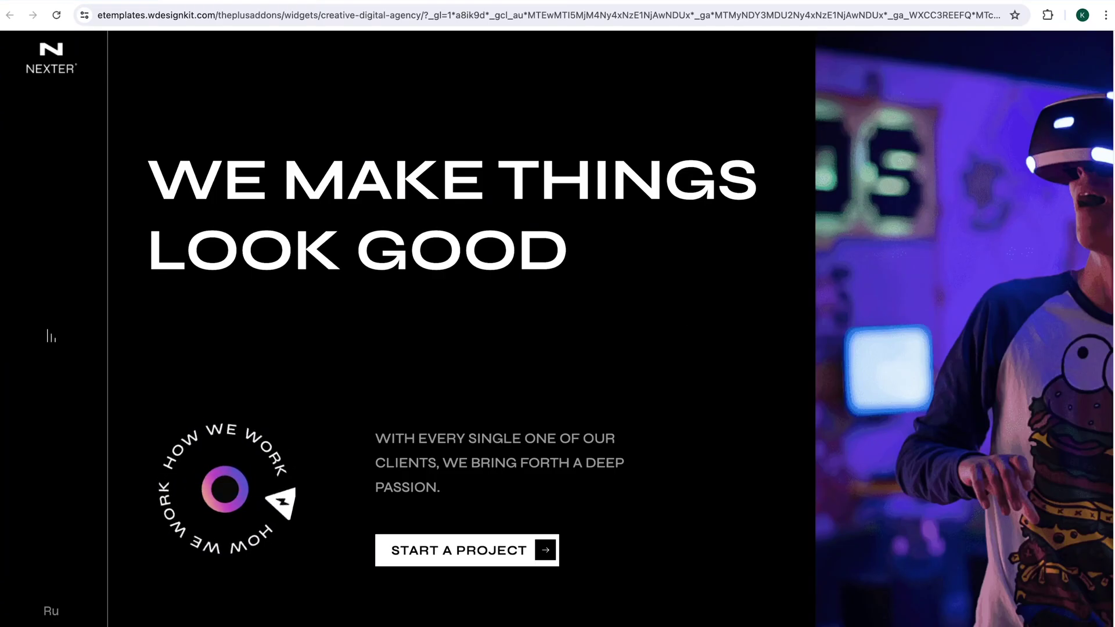
{"action": "scroll", "coordinate": [1109, 175], "scroll_direction": "down", "scroll_amount": 10}
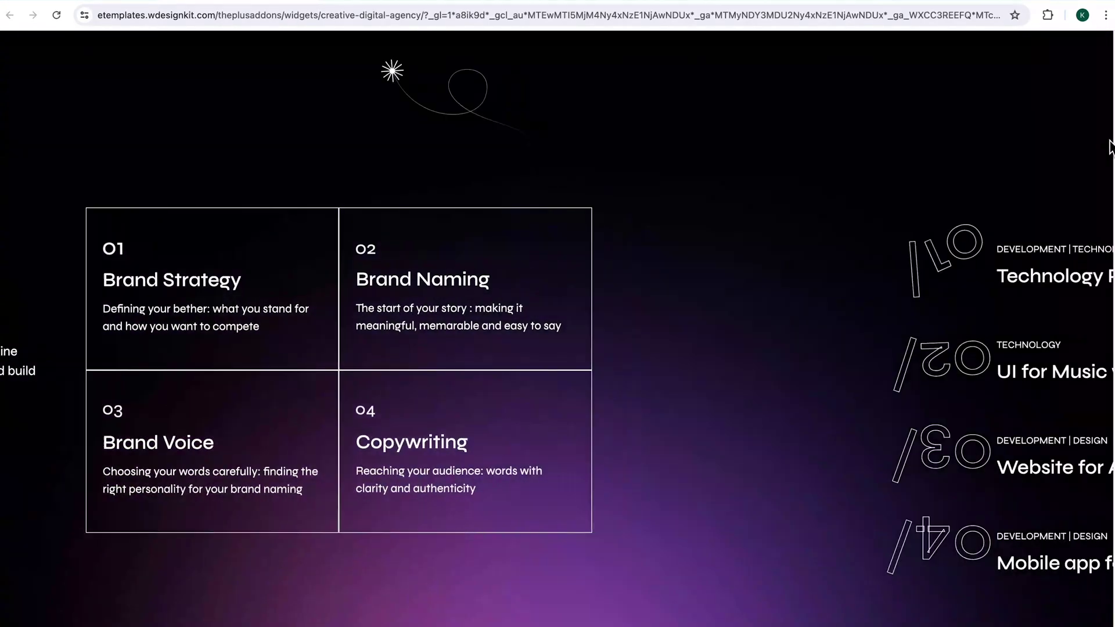
{"action": "scroll", "coordinate": [1109, 175], "scroll_direction": "down", "scroll_amount": 10}
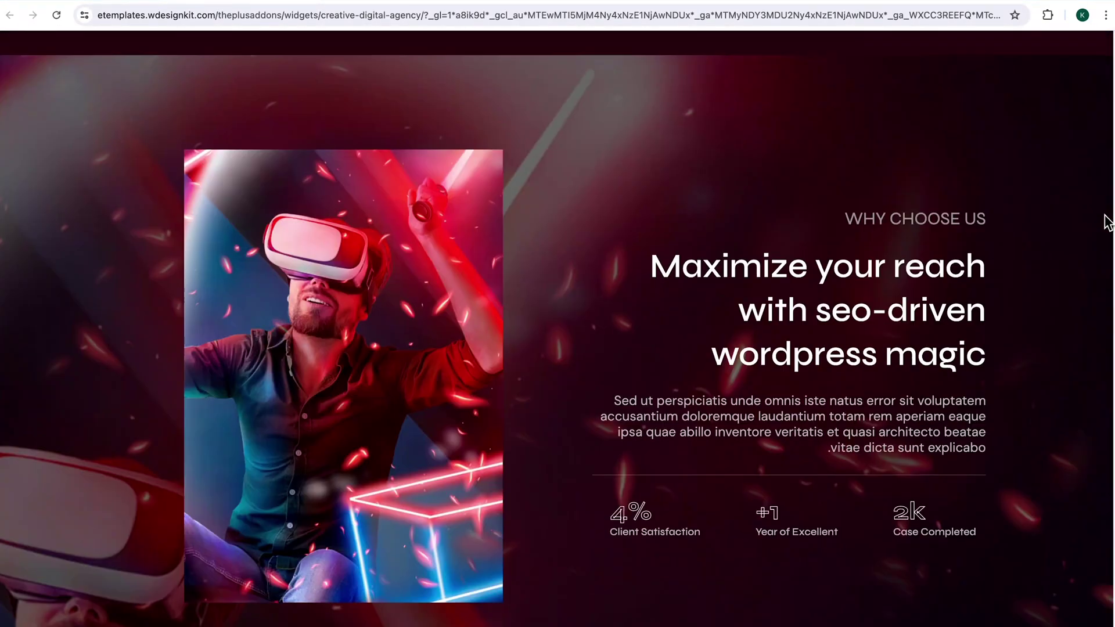
{"action": "scroll", "coordinate": [1106, 244], "scroll_direction": "down", "scroll_amount": 10}
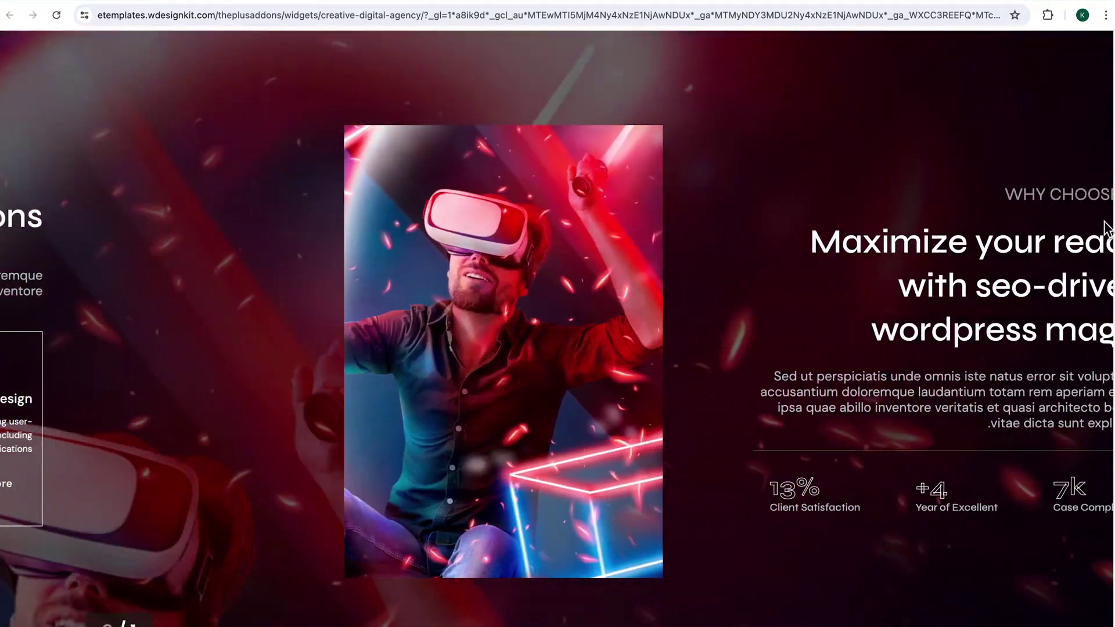
{"action": "scroll", "coordinate": [1108, 223], "scroll_direction": "up", "scroll_amount": 8}
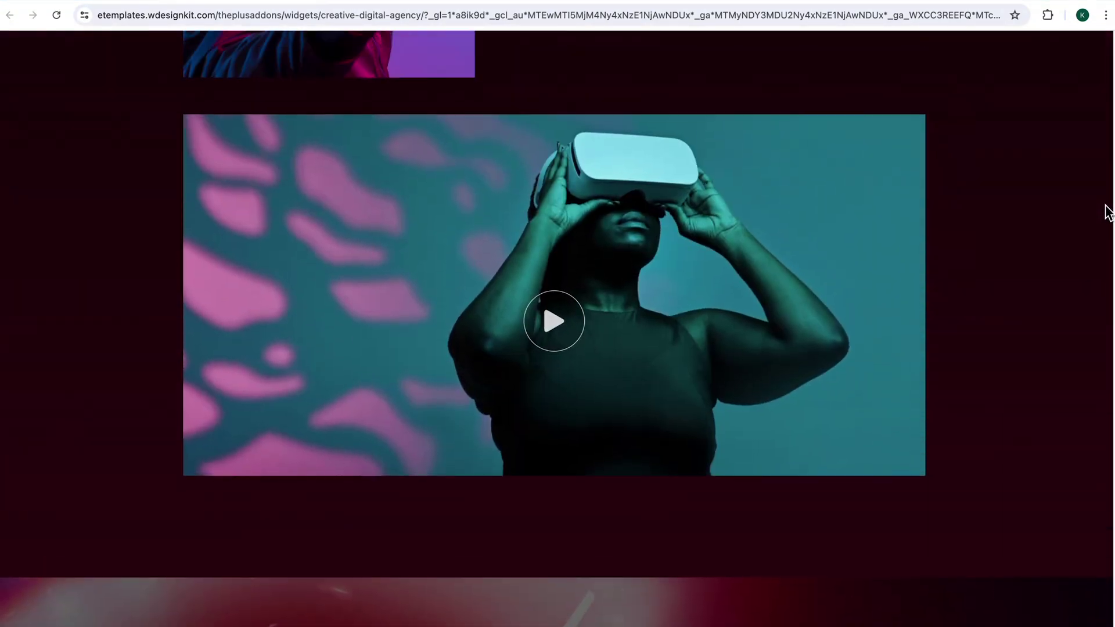
{"action": "scroll", "coordinate": [1109, 209], "scroll_direction": "up", "scroll_amount": 10}
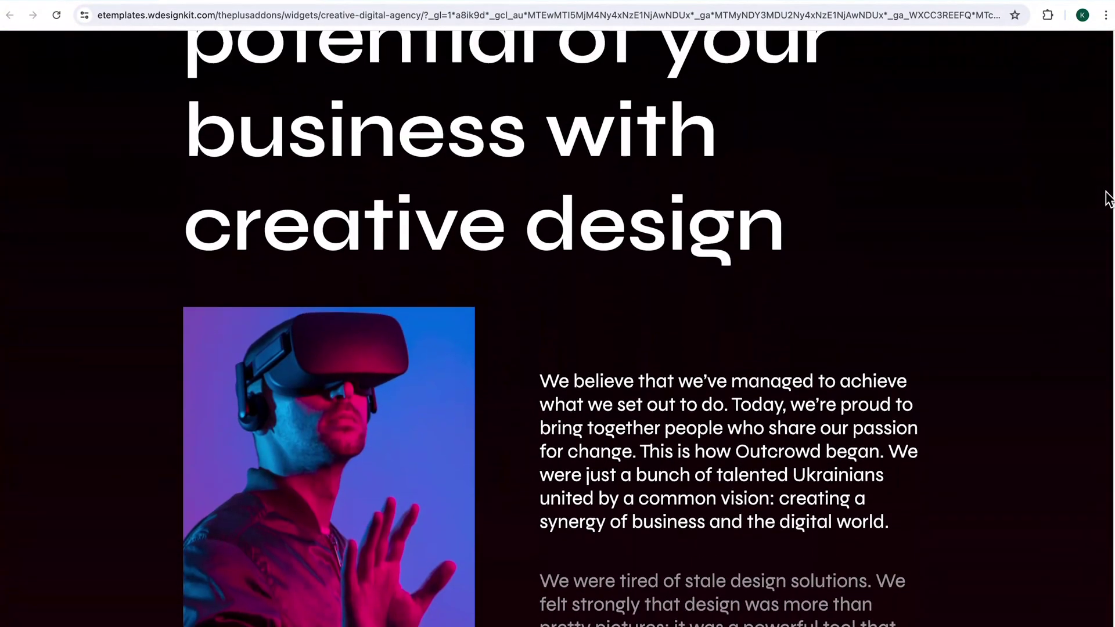
{"action": "scroll", "coordinate": [1109, 196], "scroll_direction": "up", "scroll_amount": 8}
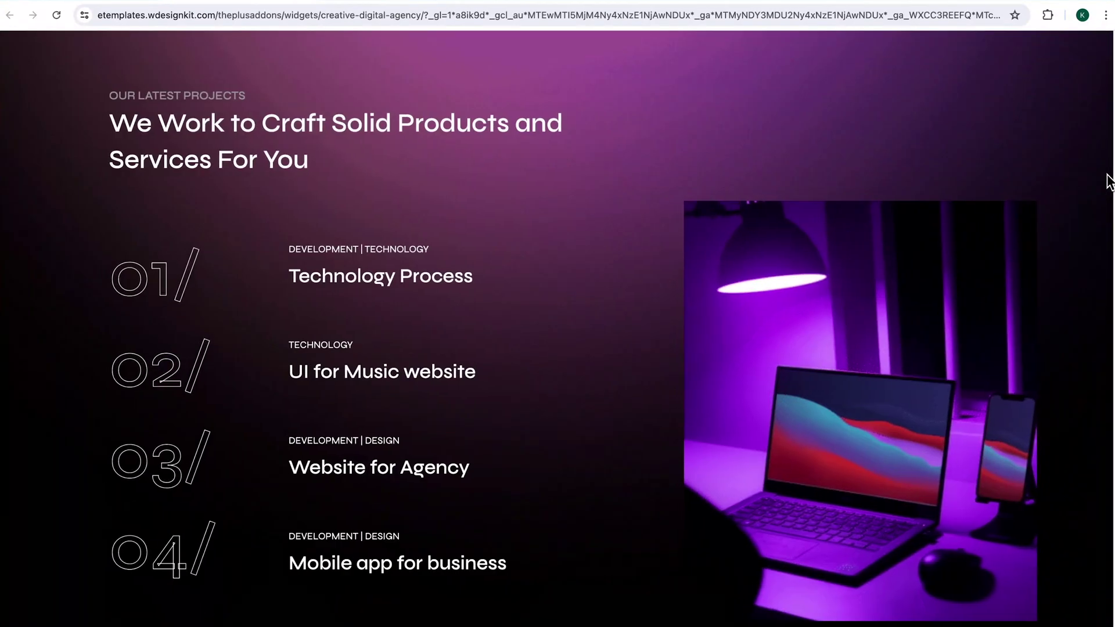
{"action": "scroll", "coordinate": [1108, 180], "scroll_direction": "up", "scroll_amount": 8}
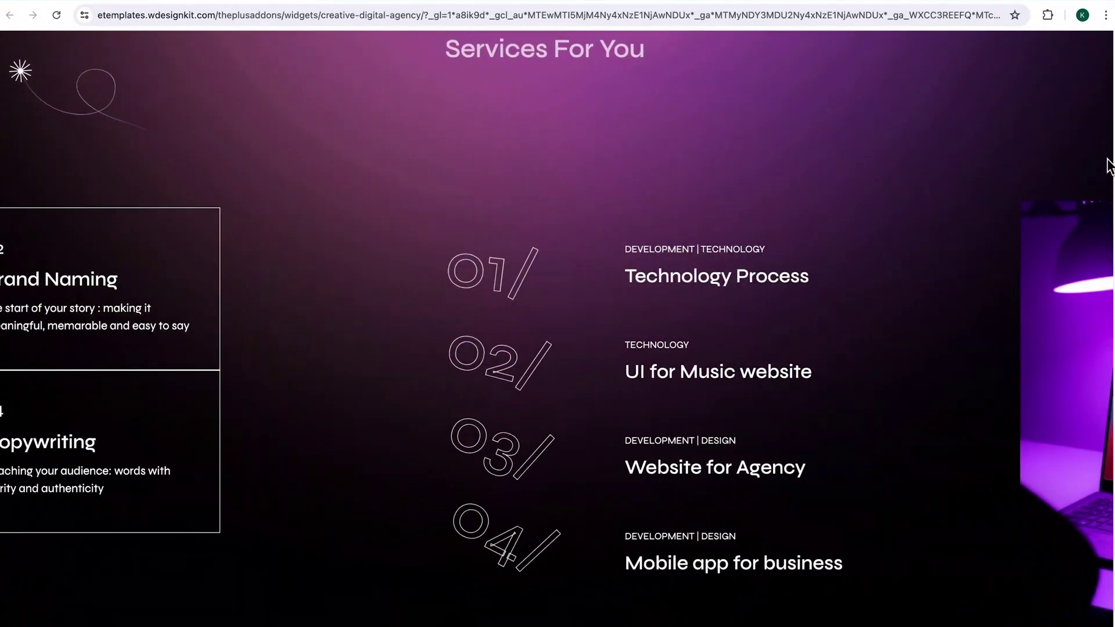
{"action": "scroll", "coordinate": [1109, 151], "scroll_direction": "up", "scroll_amount": 6}
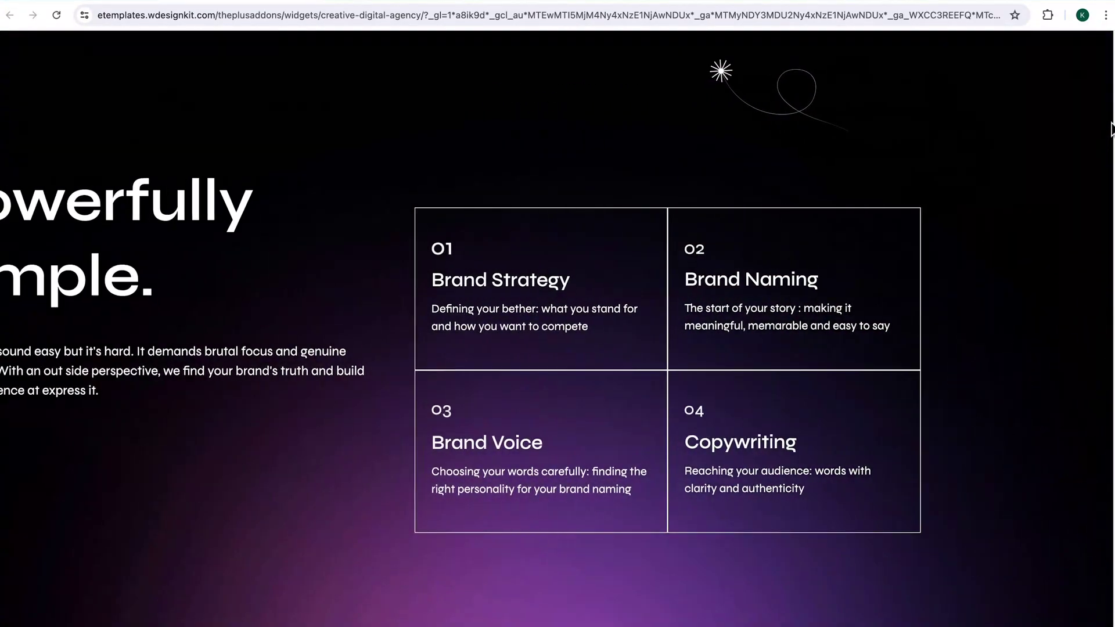
{"action": "scroll", "coordinate": [1111, 120], "scroll_direction": "up", "scroll_amount": 6}
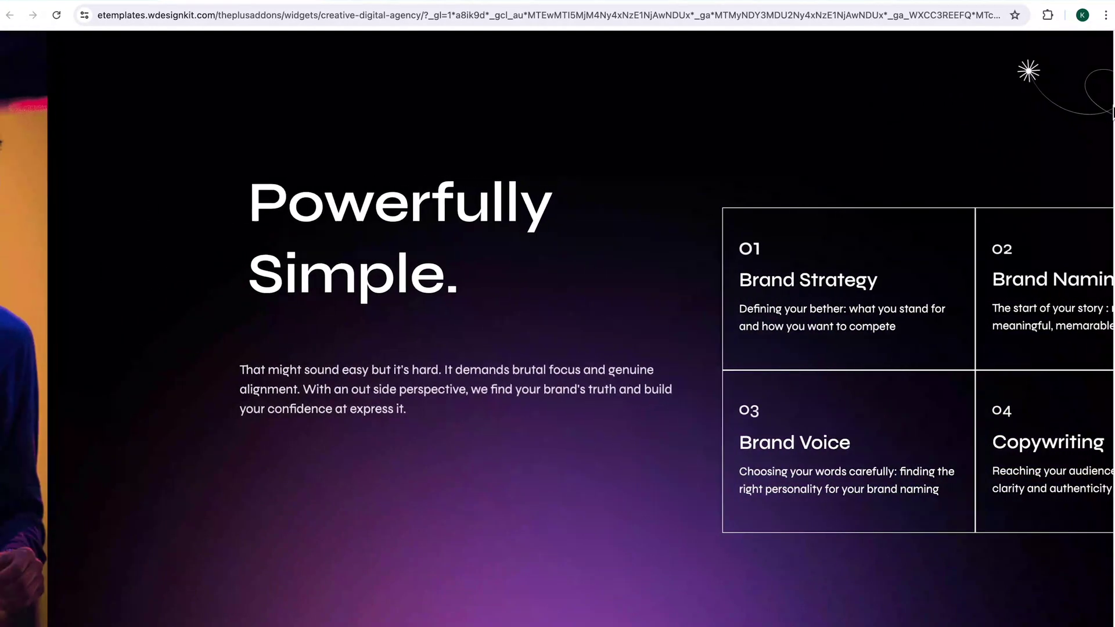
{"action": "scroll", "coordinate": [1113, 107], "scroll_direction": "up", "scroll_amount": 8}
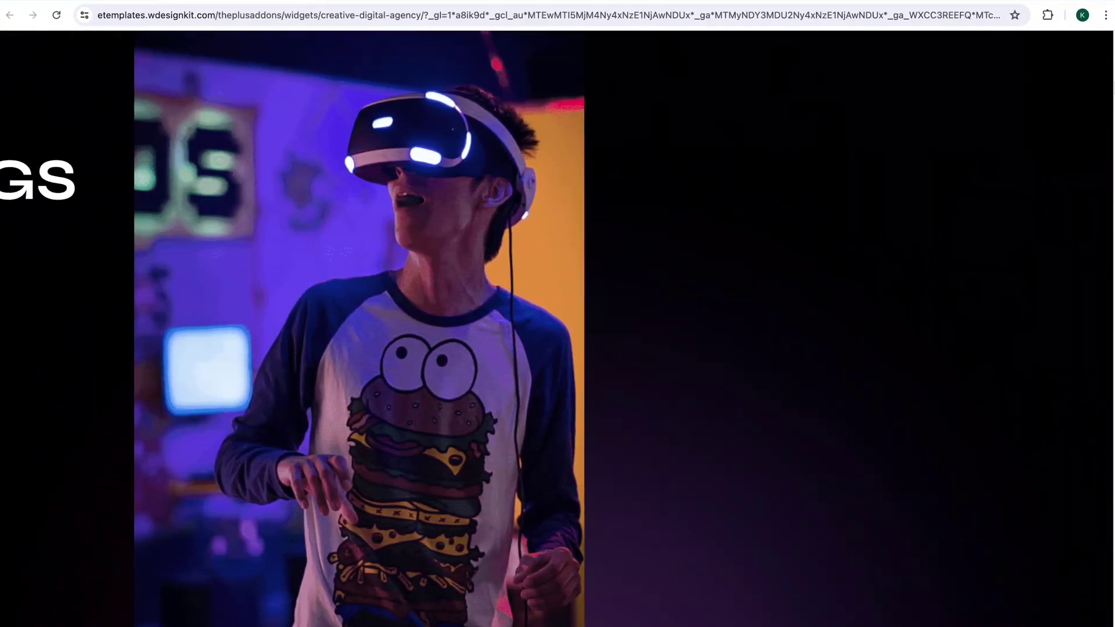
{"action": "scroll", "coordinate": [1112, 106], "scroll_direction": "up", "scroll_amount": 8}
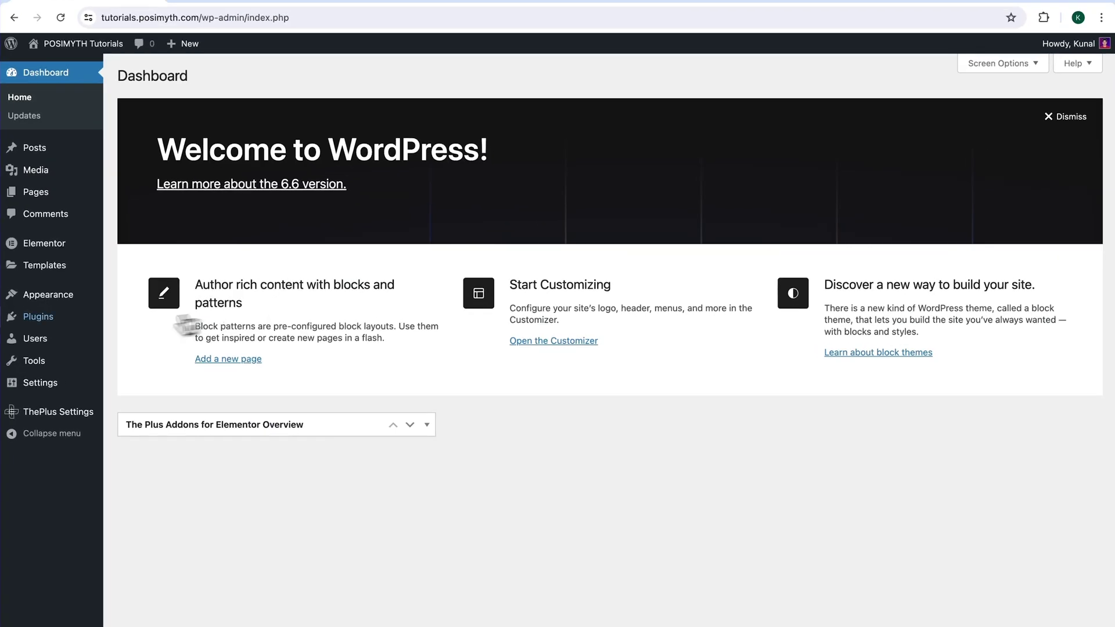
Review the installed Elementor and The Plus Addons (free and Pro) plugins
{"action": "left_click", "coordinate": [119, 322]}
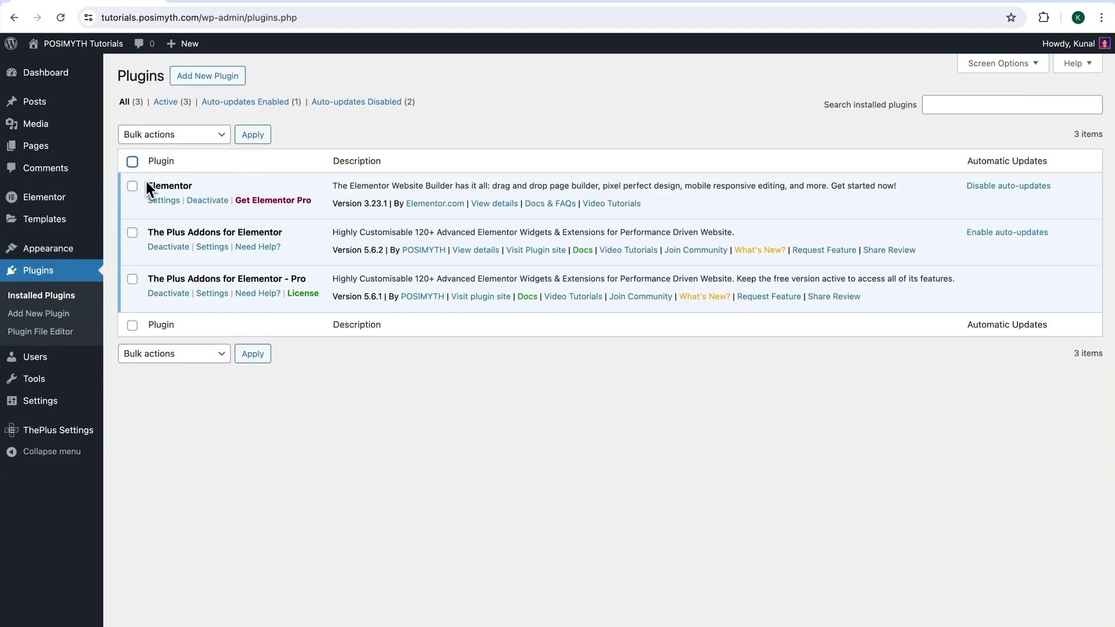
{"action": "left_click_drag", "start_coordinate": [146, 186], "coordinate": [194, 186]}
{"action": "left_click", "coordinate": [133, 234]}
{"action": "left_click_drag", "start_coordinate": [151, 277], "coordinate": [294, 276]}
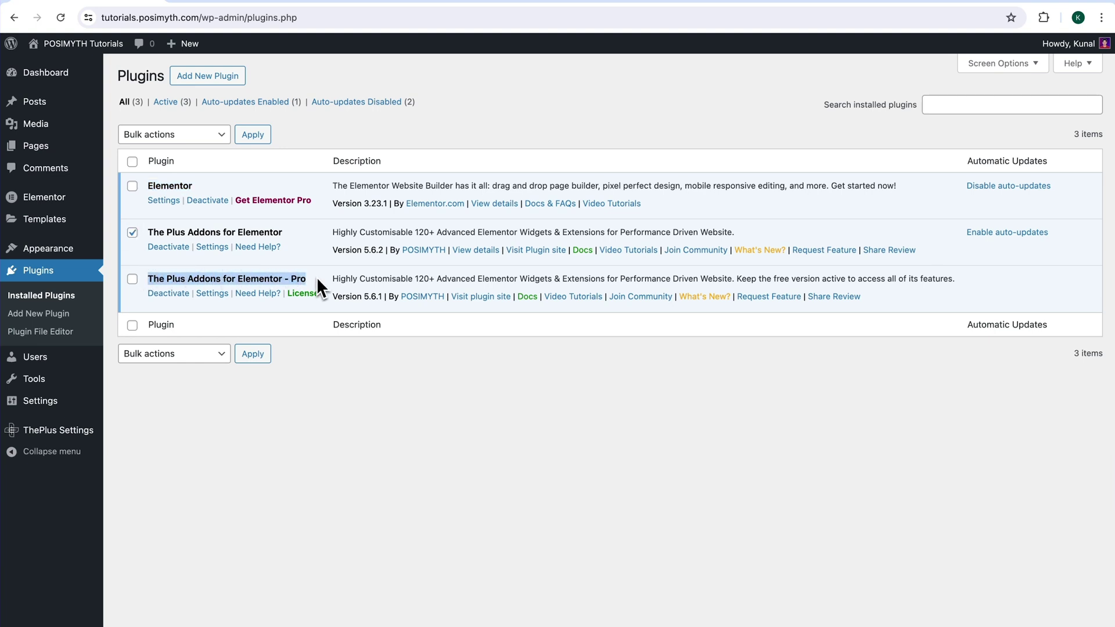
Enable all Plus widgets in The Plus Addons settings, save, and go to Pages
{"action": "left_click", "coordinate": [90, 433]}
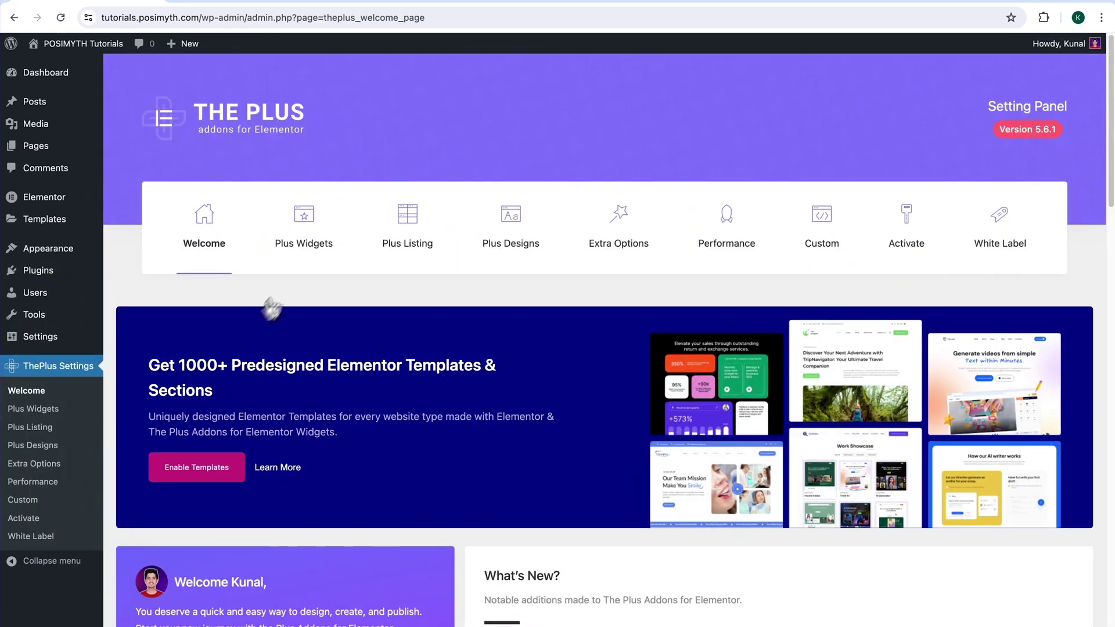
{"action": "left_click", "coordinate": [315, 254]}
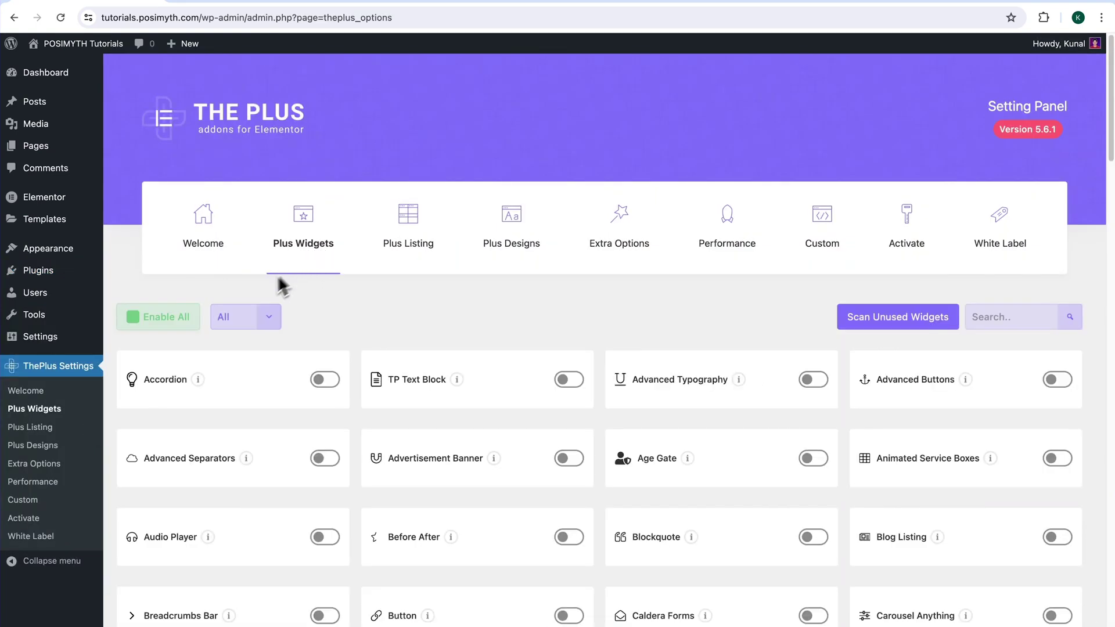
{"action": "left_click", "coordinate": [134, 319]}
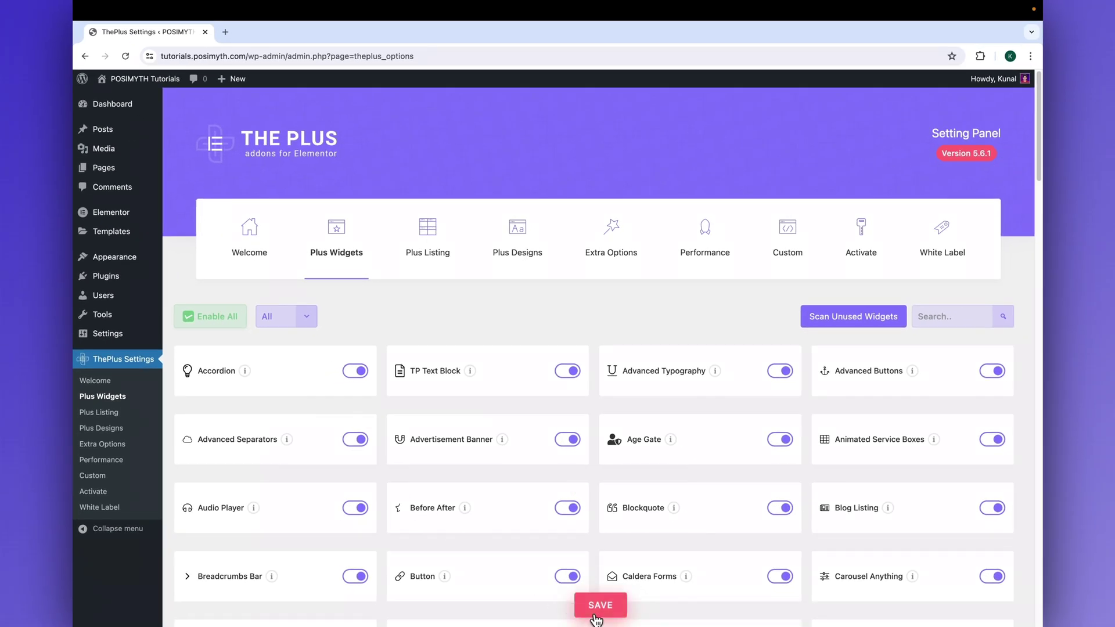
{"action": "left_click", "coordinate": [607, 625]}
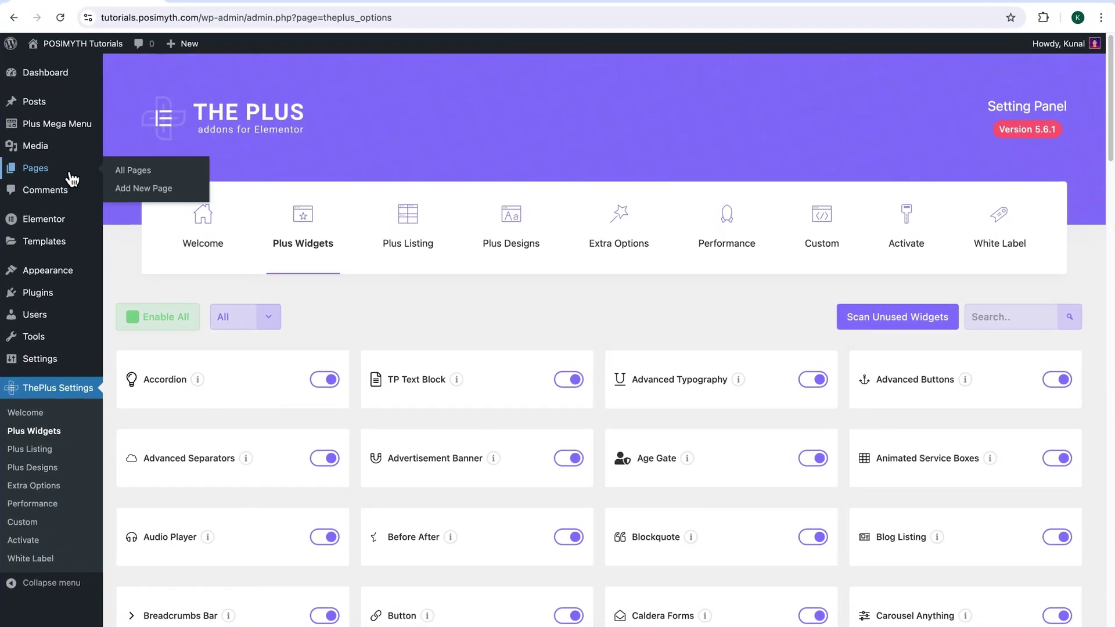
{"action": "left_click", "coordinate": [135, 193]}
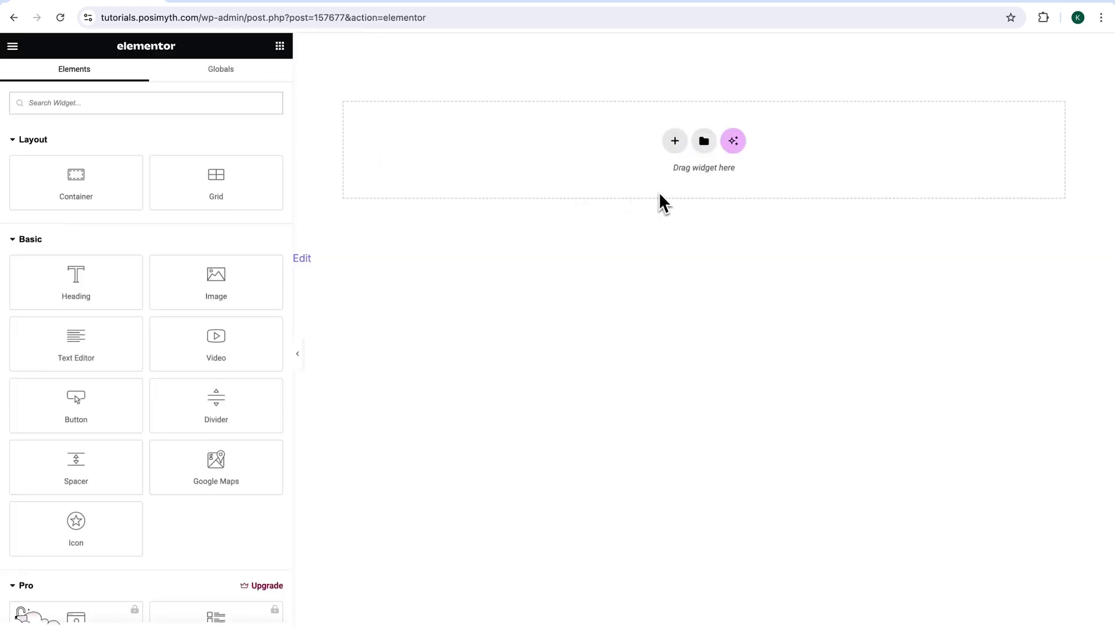
Search for 'Horizontal Sc' and drag the Horizontal Scroll widget into the page's drop zone
{"action": "left_click", "coordinate": [160, 111]}
{"action": "type", "text": "Horizon"}
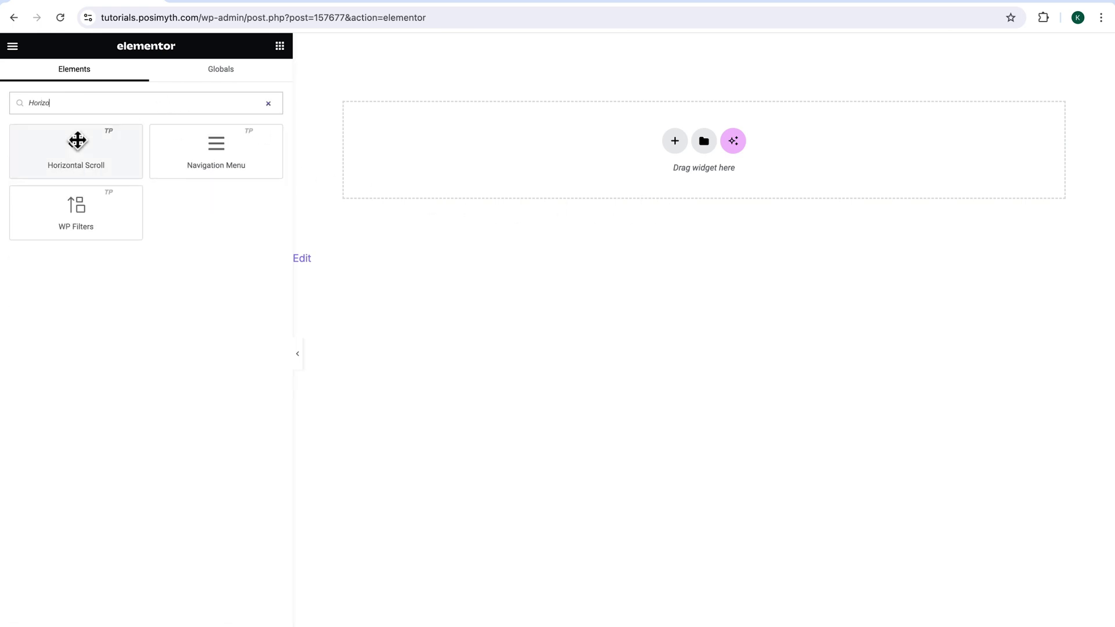
{"action": "type", "text": "tal Scroll"}
{"action": "left_click_drag", "start_coordinate": [77, 141], "coordinate": [658, 215]}
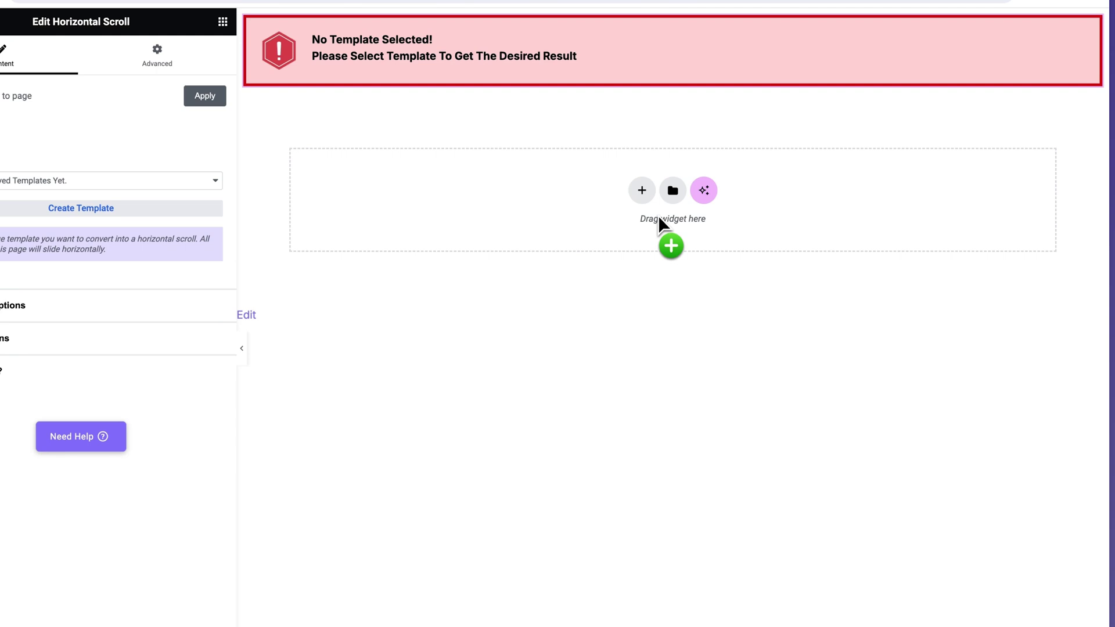
Expand Content, confirm no saved templates exist, and create the new TP Template 541
{"action": "left_click", "coordinate": [22, 145]}
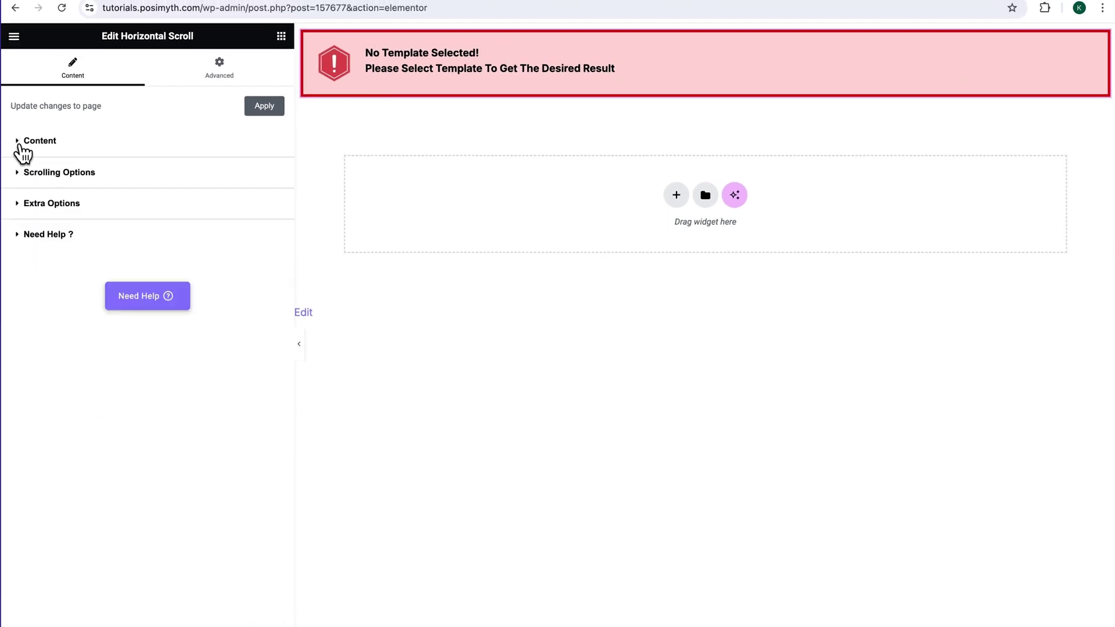
{"action": "left_click", "coordinate": [23, 153]}
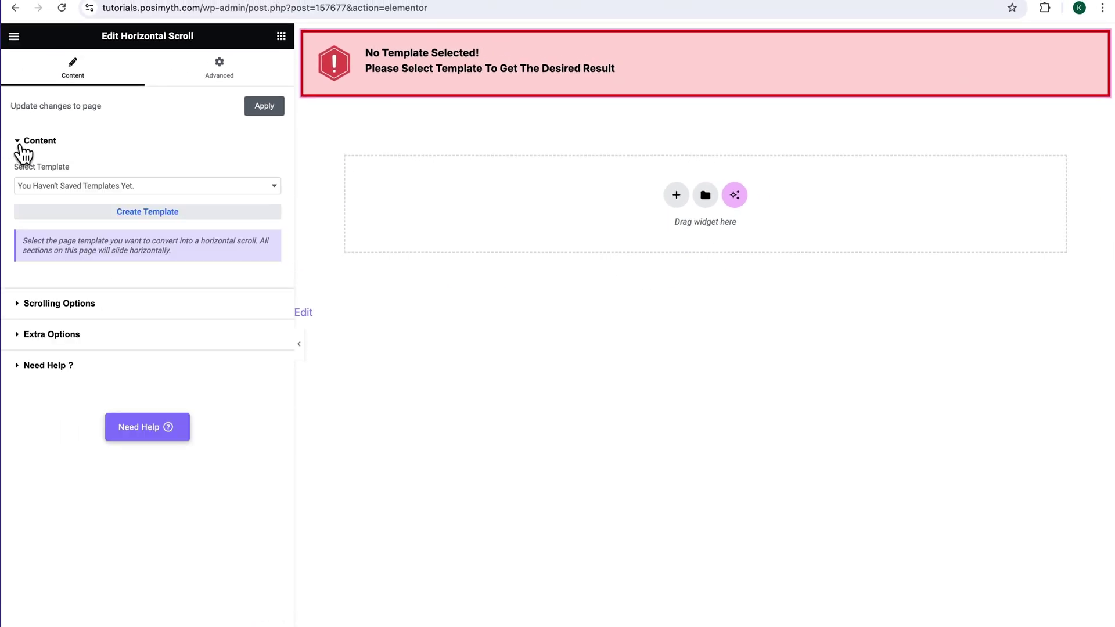
{"action": "left_click", "coordinate": [272, 193]}
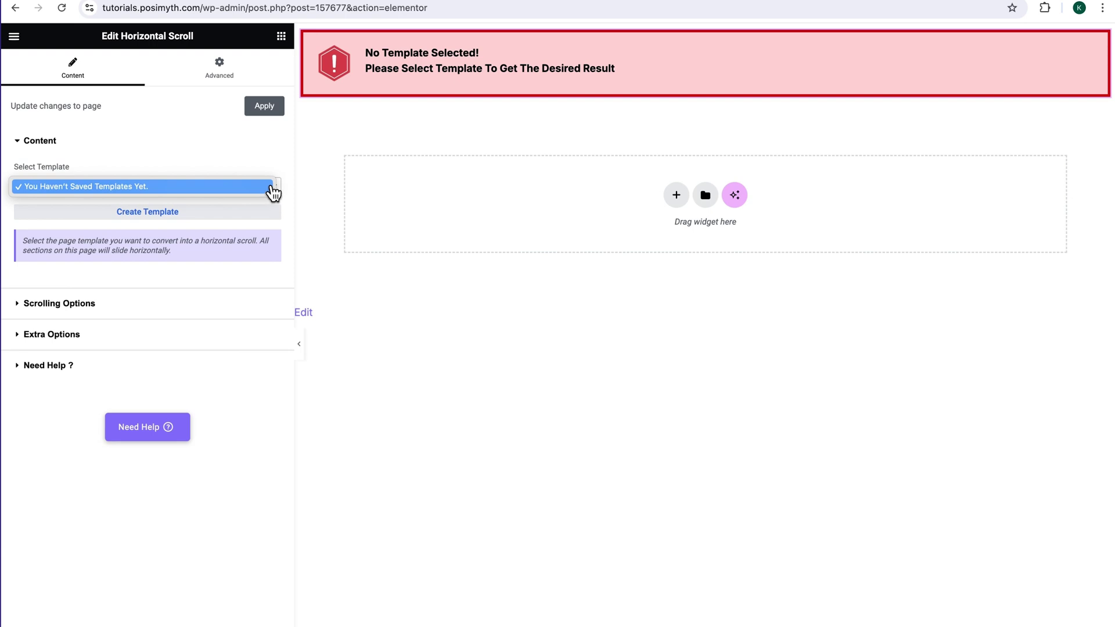
{"action": "left_click", "coordinate": [271, 187]}
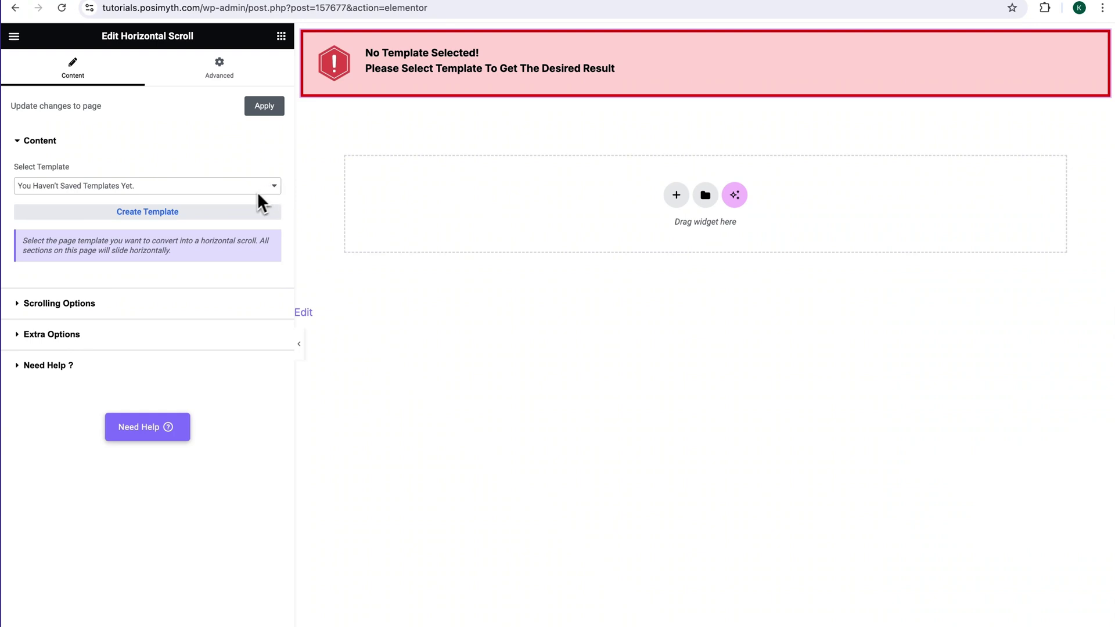
{"action": "left_click", "coordinate": [148, 215]}
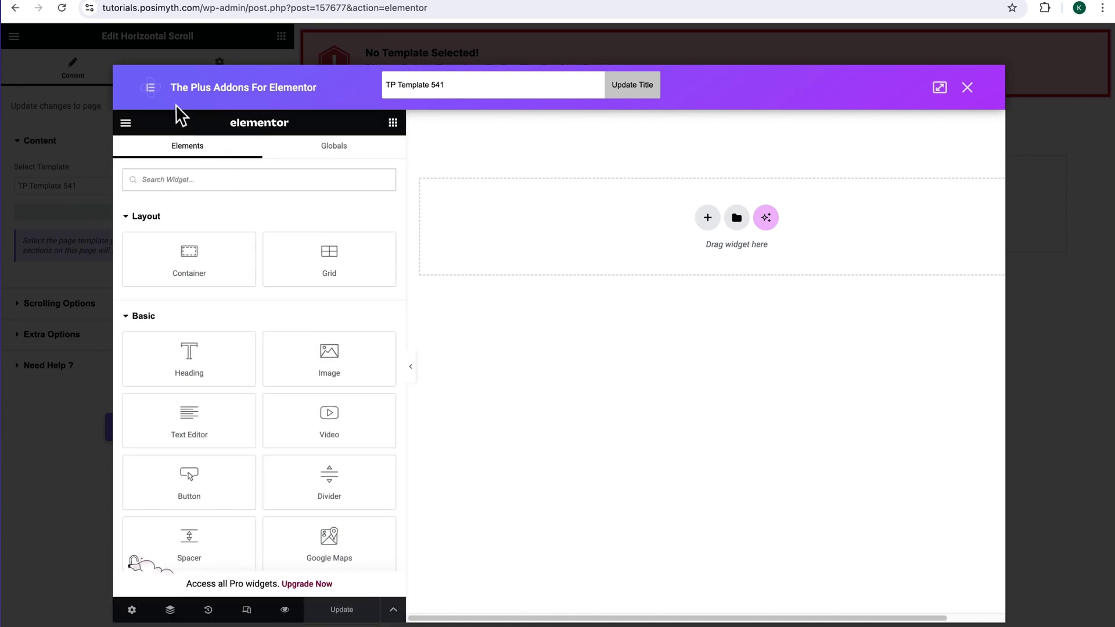
Select the page address and open a new browser tab for theplusaddons.com
{"action": "left_click_drag", "start_coordinate": [171, 88], "coordinate": [247, 92]}
{"action": "left_click", "coordinate": [330, 107]}
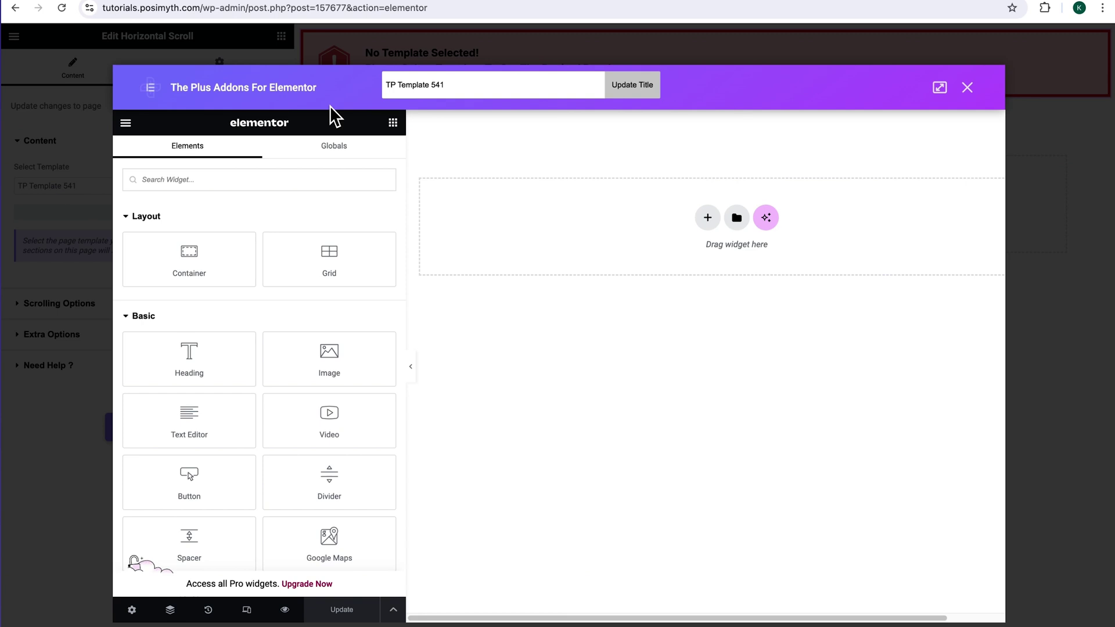
{"action": "key", "text": "super+t"}
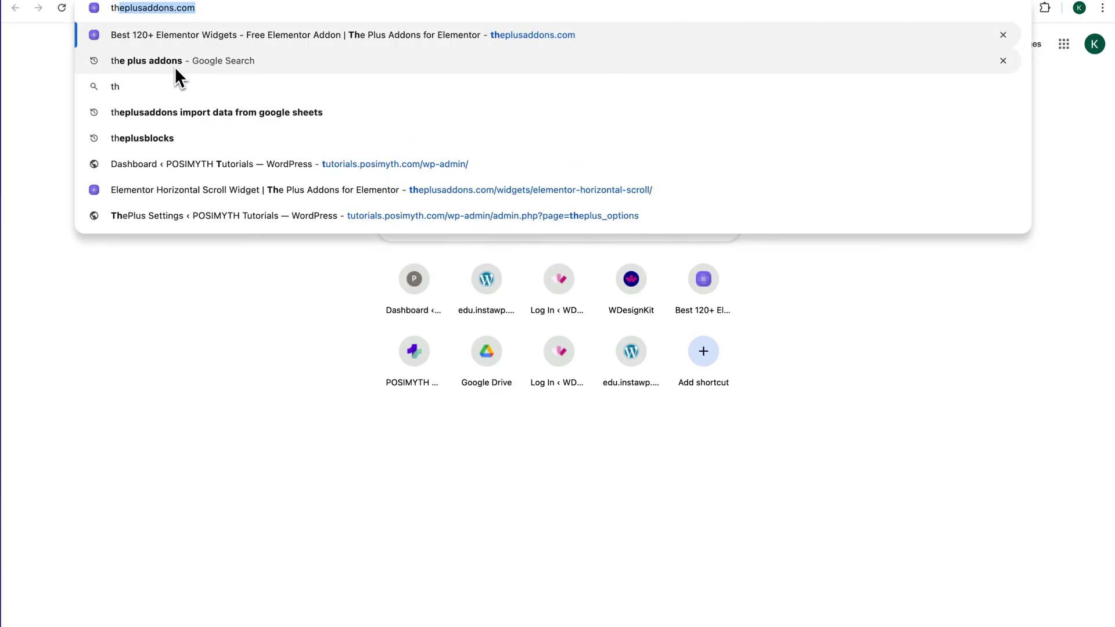
Visit theplusaddons.com, open the Horizontal Scroll widget page, and browse to the Digital Agency demo
{"action": "type", "text": "theplus"}
{"action": "key", "text": "Return"}
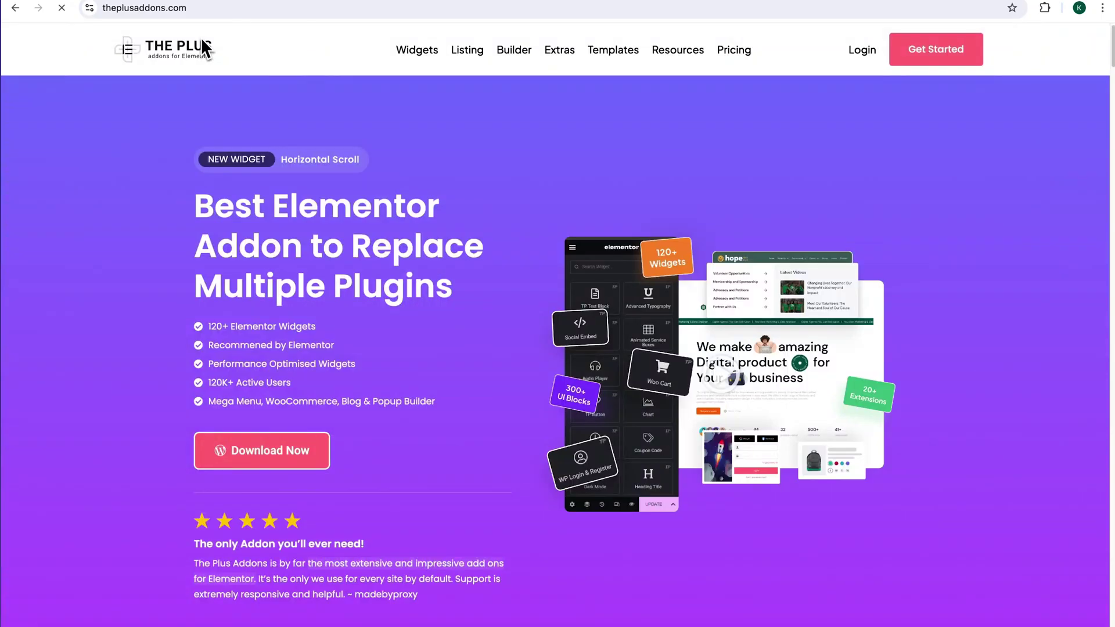
{"action": "mouse_move", "coordinate": [417, 51]}
{"action": "left_click", "coordinate": [978, 365]}
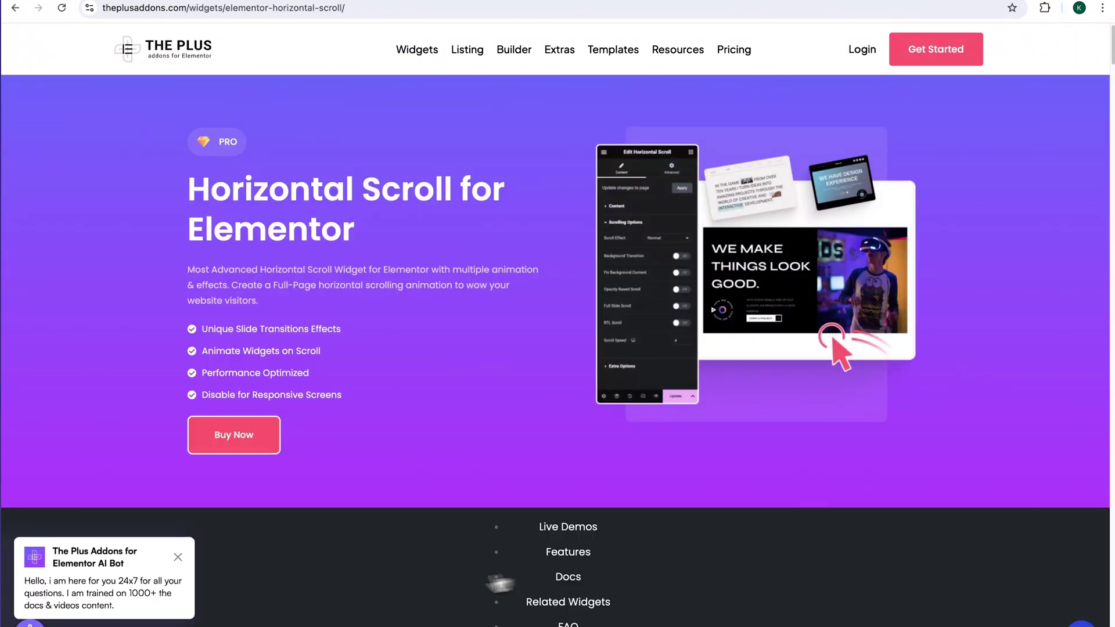
{"action": "left_click", "coordinate": [200, 584]}
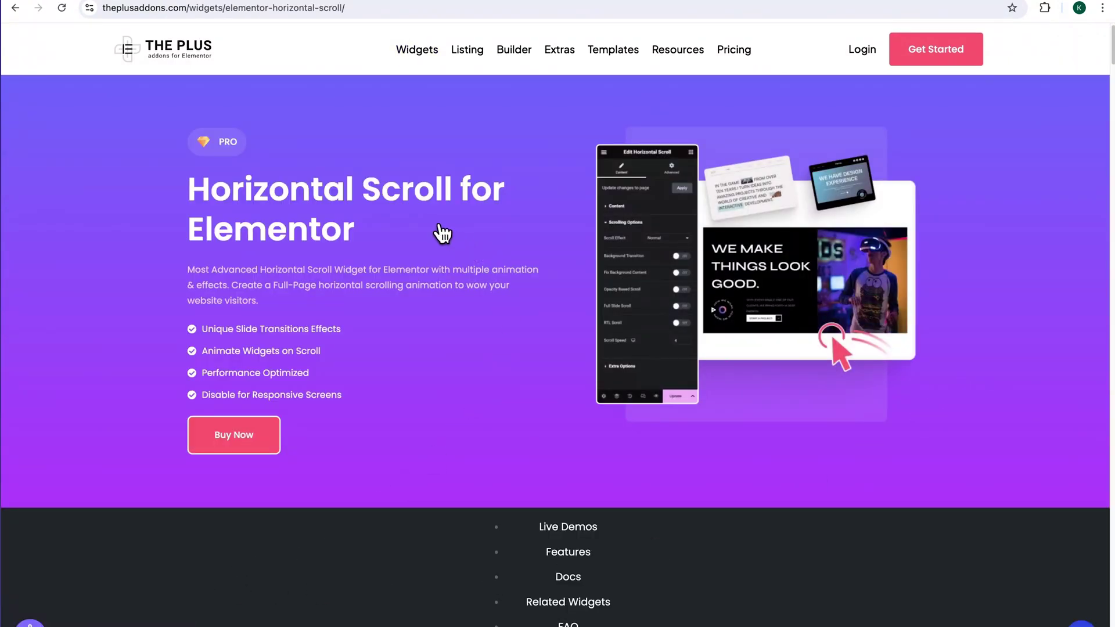
{"action": "left_click_drag", "start_coordinate": [1112, 45], "coordinate": [1109, 223]}
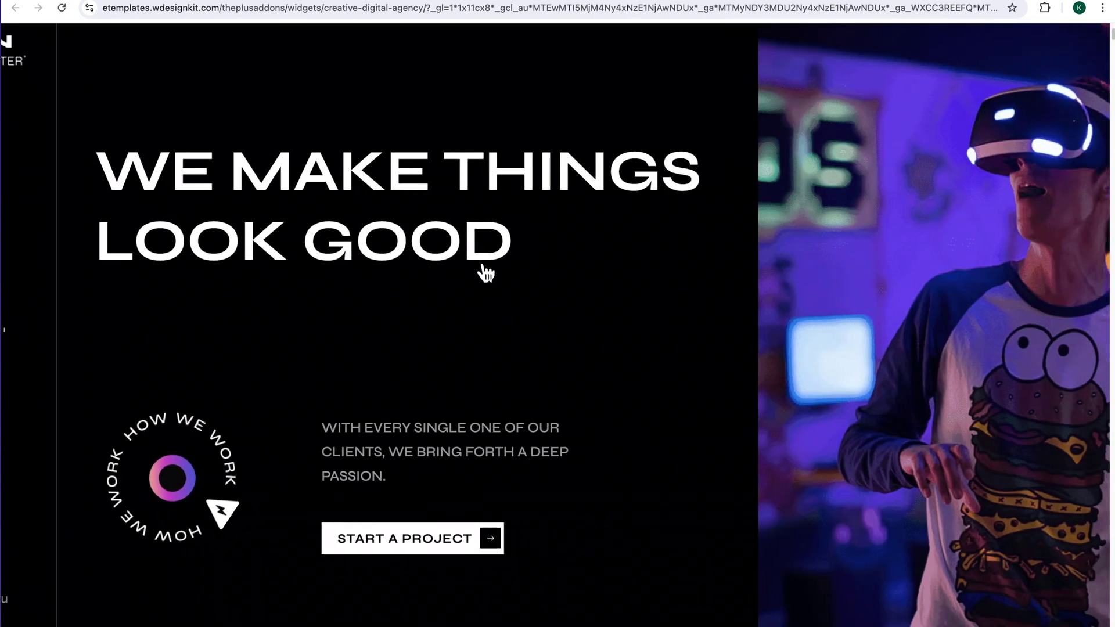
{"action": "scroll", "coordinate": [485, 273], "scroll_direction": "right", "scroll_amount": 5}
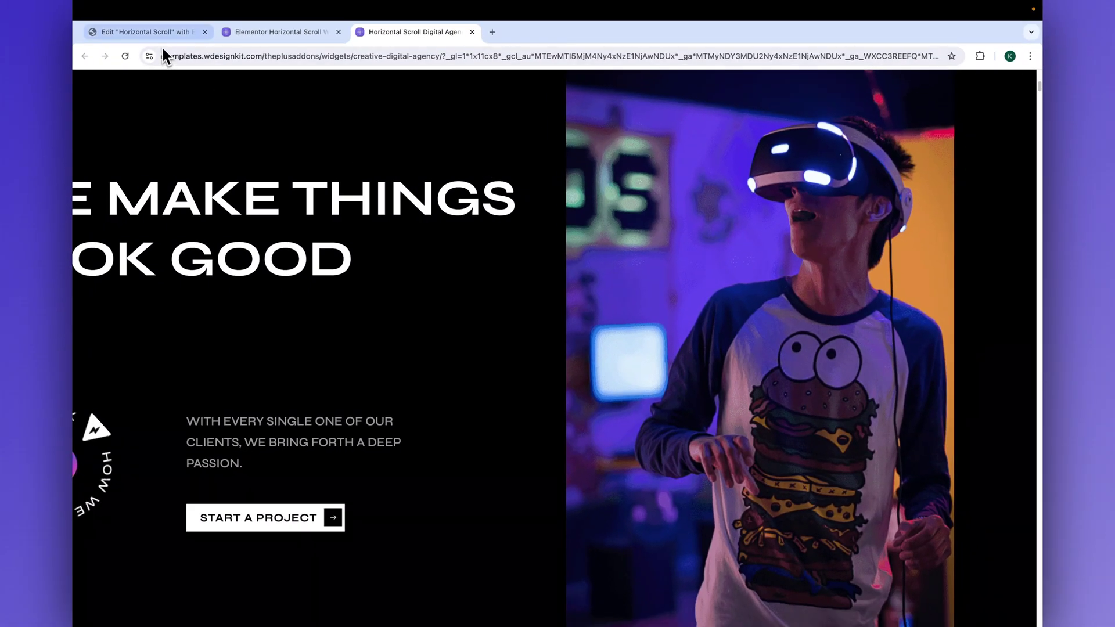
Add a one-column flexbox container and Plus Paste the copied hero section into it
{"action": "left_click", "coordinate": [160, 39]}
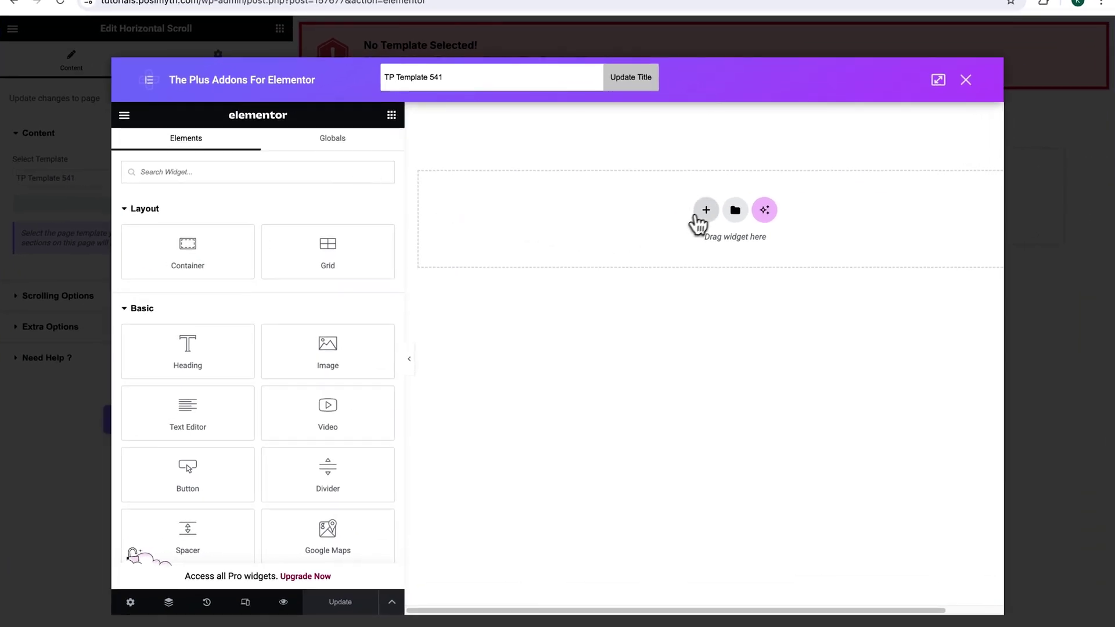
{"action": "left_click", "coordinate": [698, 213]}
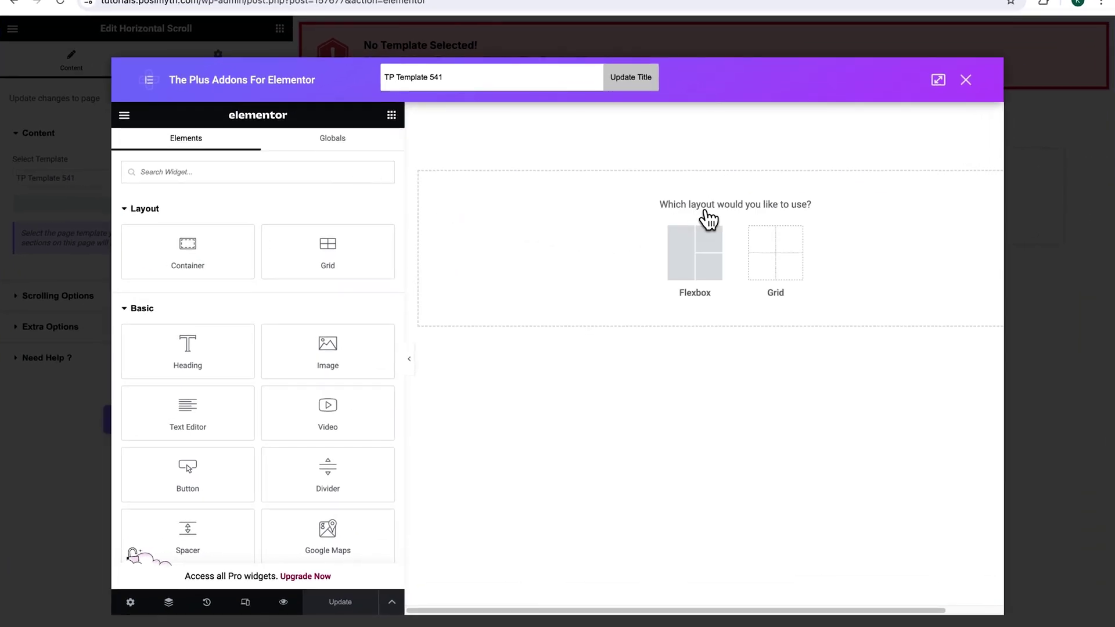
{"action": "left_click", "coordinate": [701, 244]}
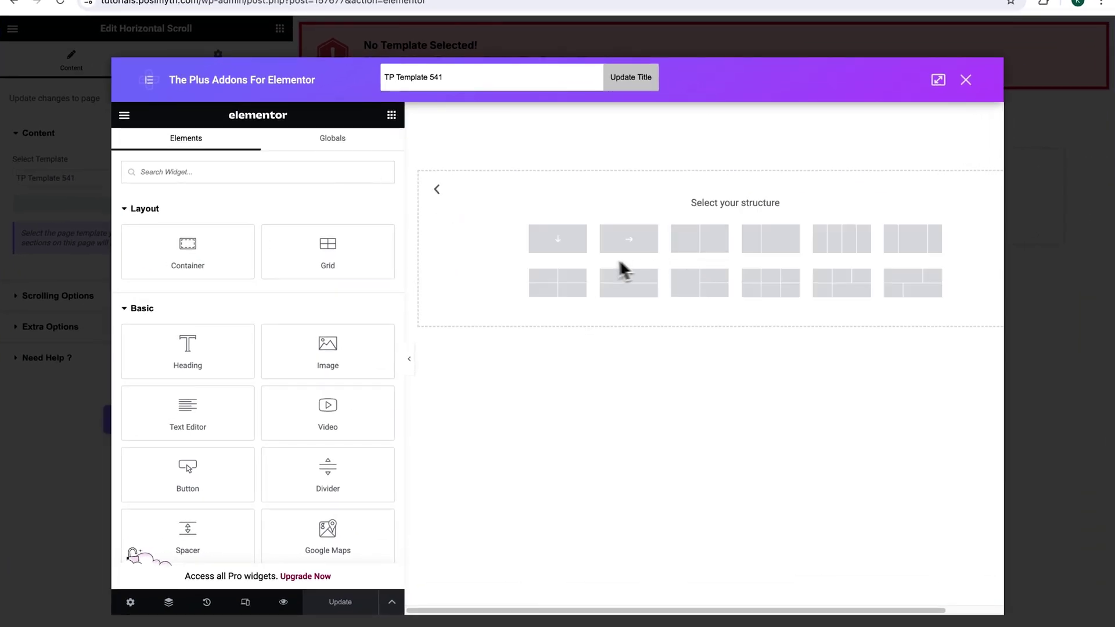
{"action": "left_click", "coordinate": [574, 249]}
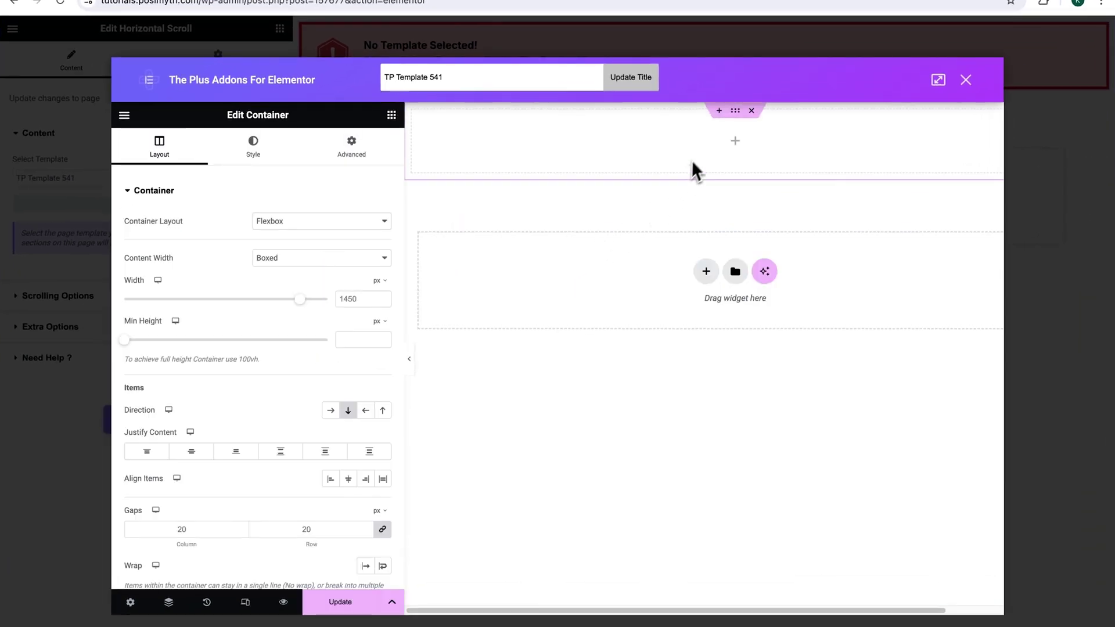
{"action": "right_click", "coordinate": [735, 116]}
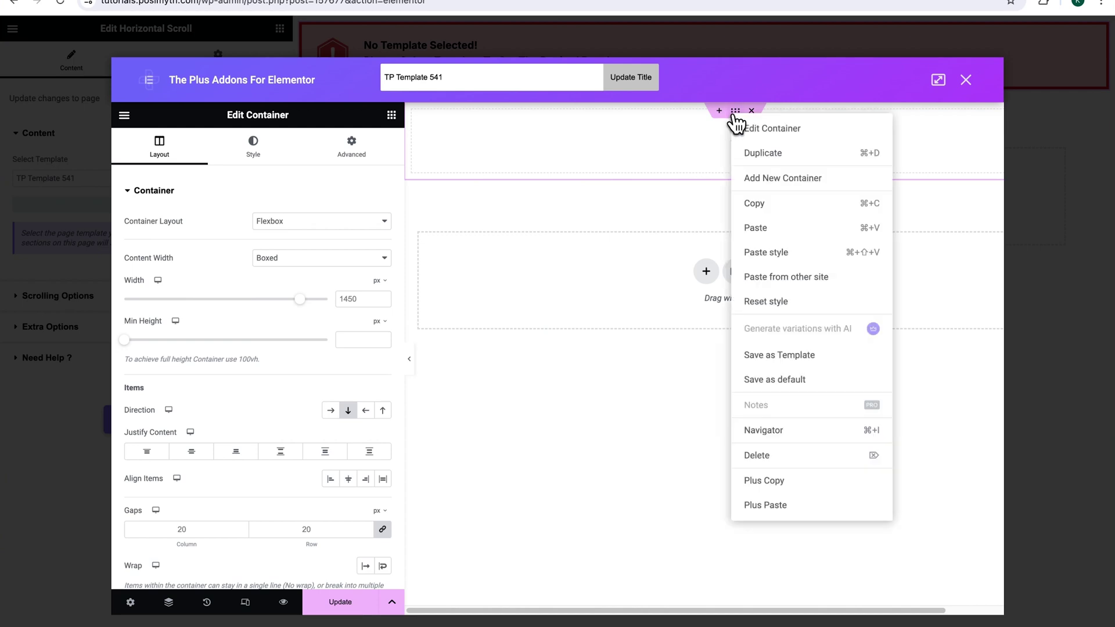
{"action": "left_click", "coordinate": [773, 505]}
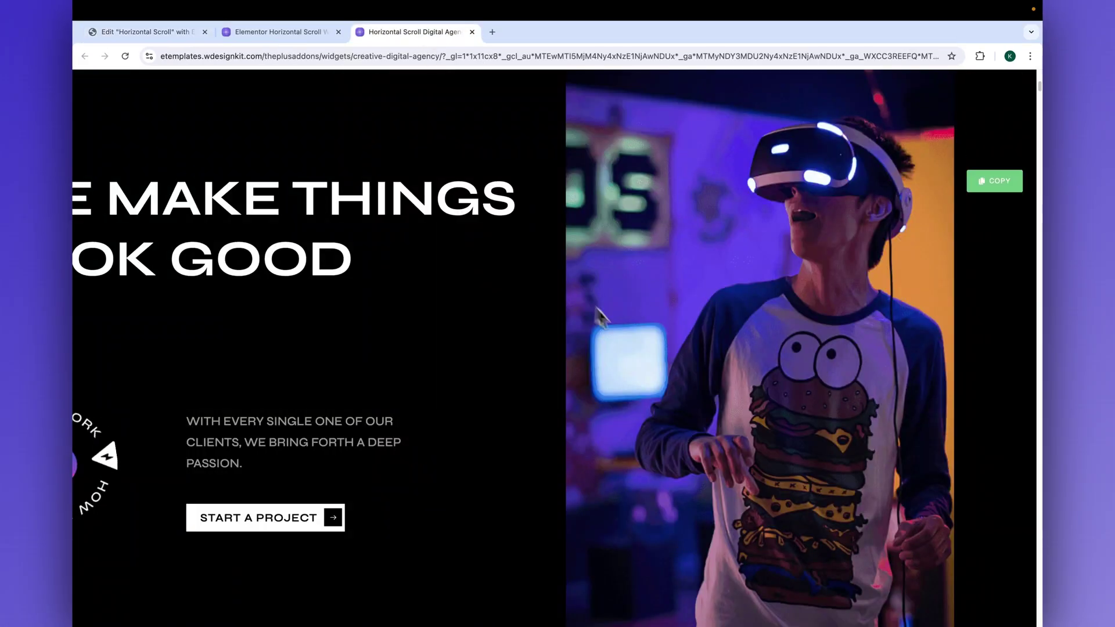
Copy two more Digital Agency demo sections and Plus Paste each into the template
{"action": "scroll", "coordinate": [638, 337], "scroll_direction": "down", "scroll_amount": 10}
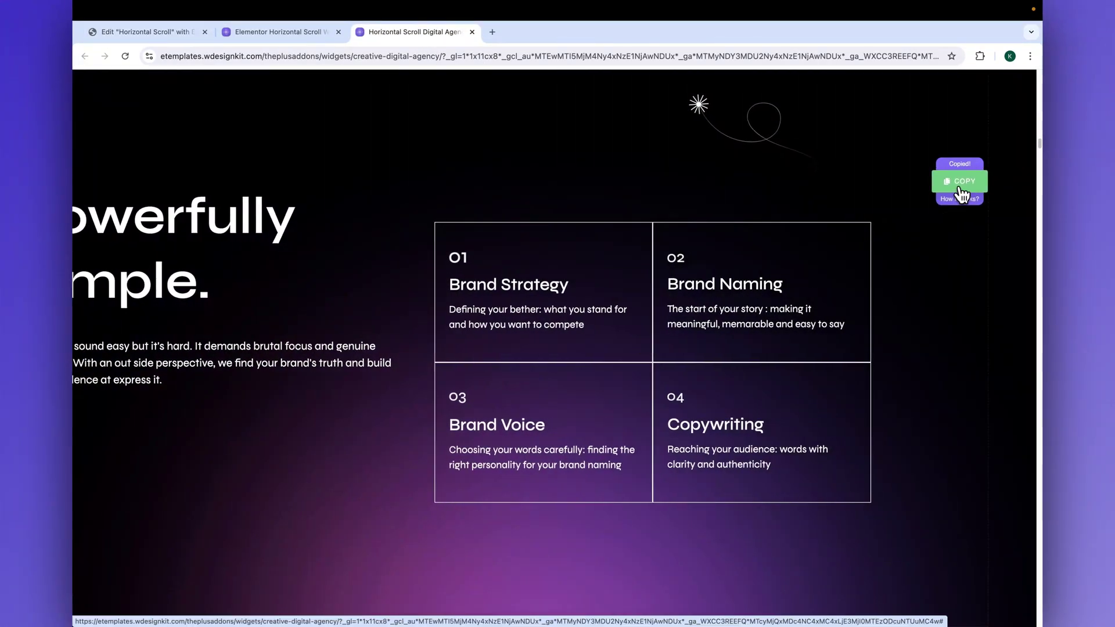
{"action": "left_click", "coordinate": [961, 181]}
{"action": "left_click", "coordinate": [174, 33]}
{"action": "right_click", "coordinate": [706, 167]}
{"action": "left_click", "coordinate": [749, 496]}
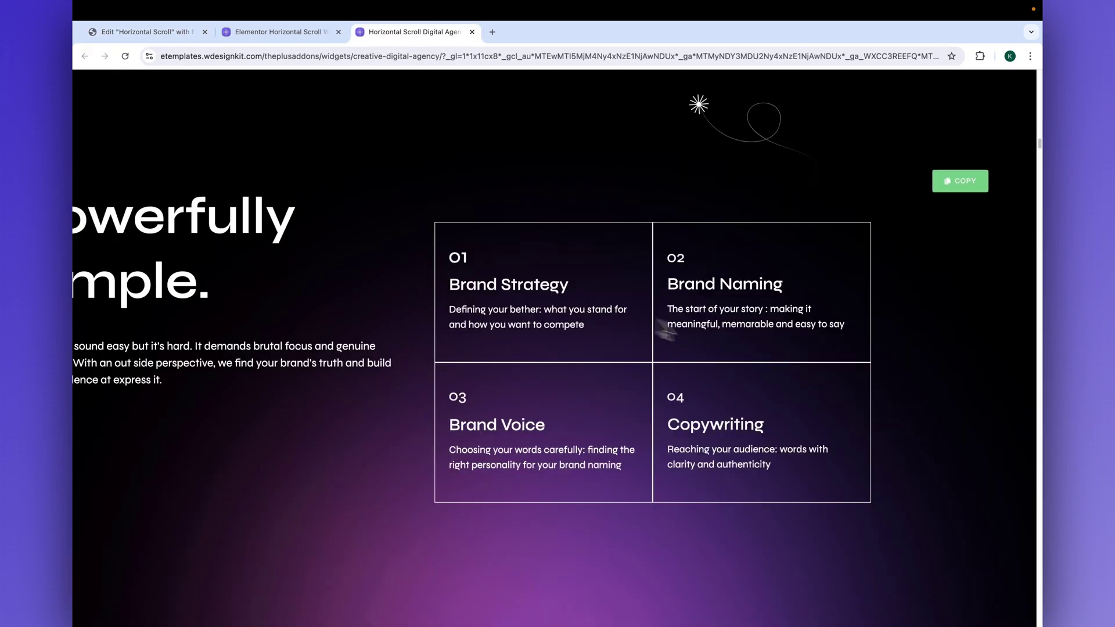
{"action": "scroll", "coordinate": [758, 342], "scroll_direction": "down", "scroll_amount": 10}
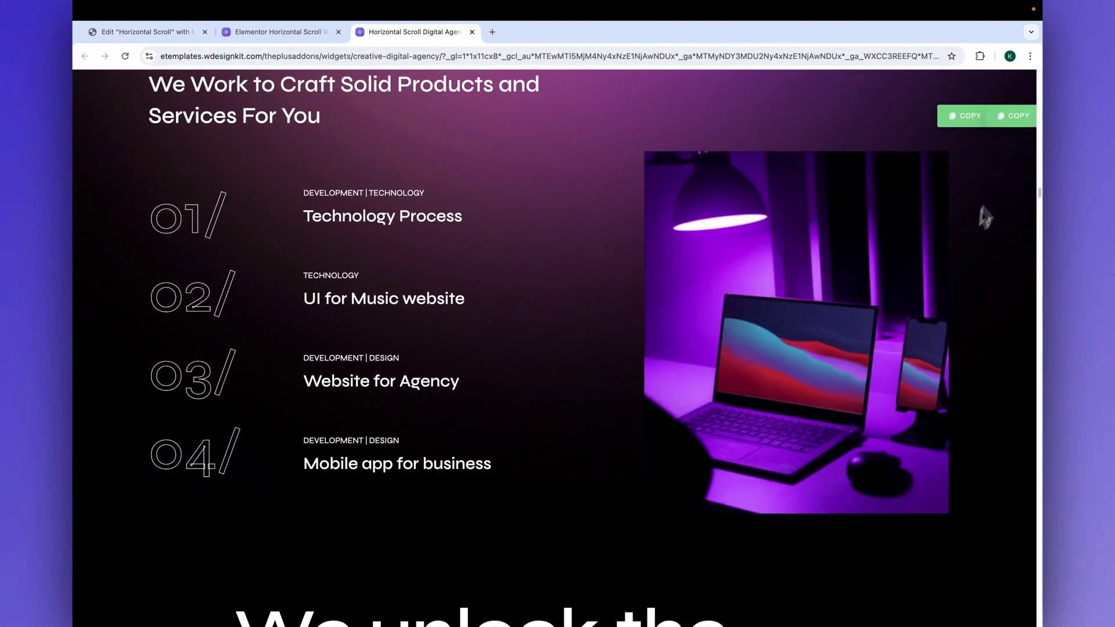
{"action": "left_click", "coordinate": [1010, 116]}
{"action": "left_click", "coordinate": [145, 32]}
{"action": "right_click", "coordinate": [710, 156]}
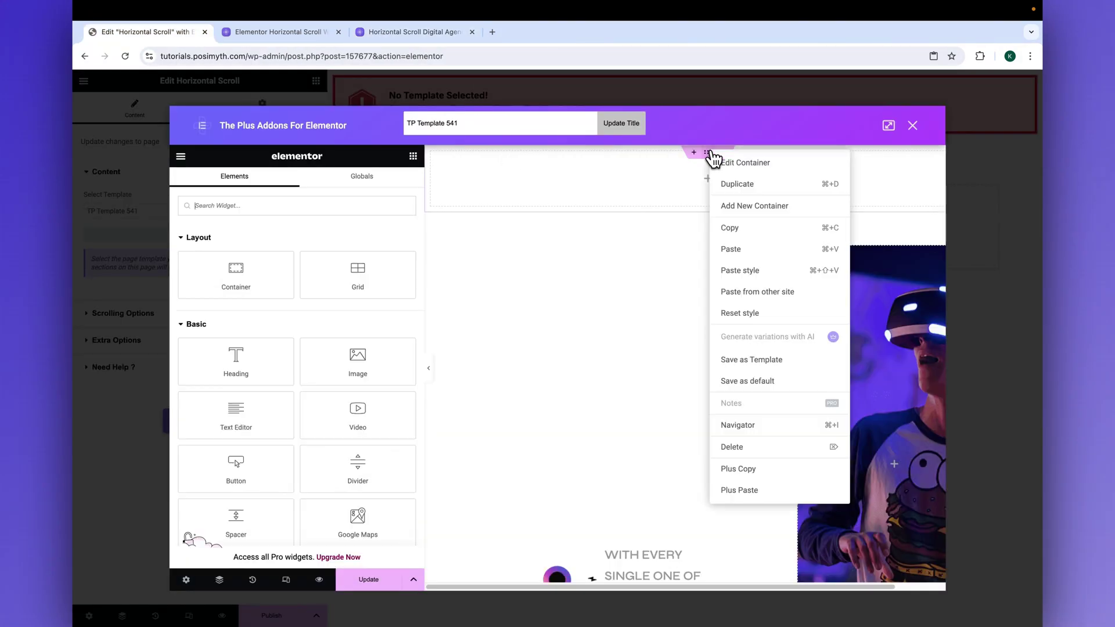
{"action": "left_click", "coordinate": [752, 491]}
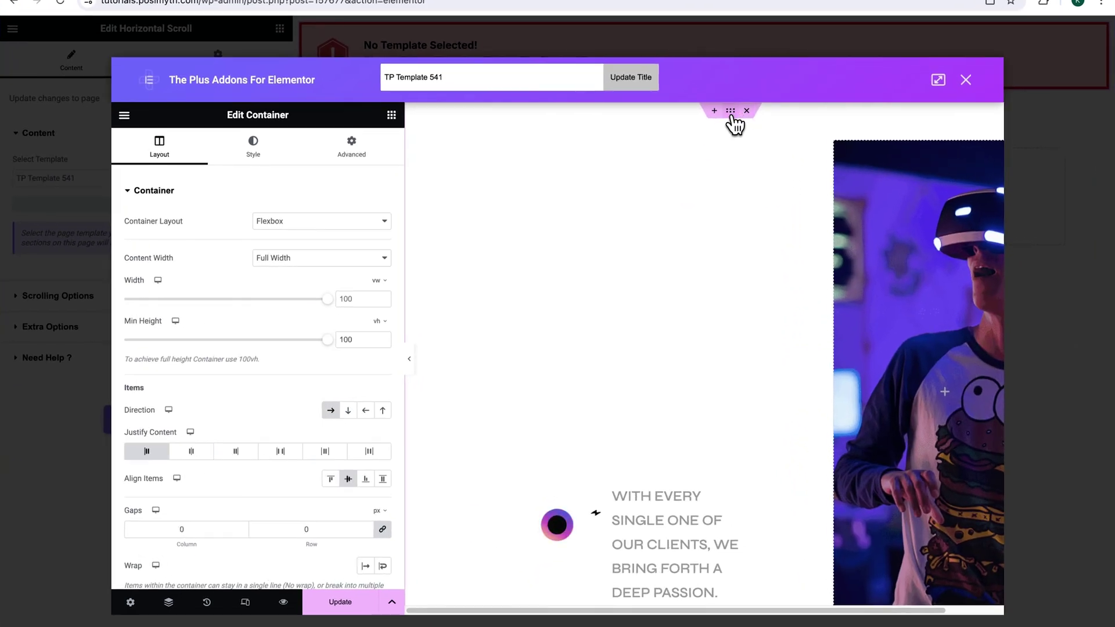
Give the first pasted container a Classic background type
{"action": "left_click", "coordinate": [253, 145]}
{"action": "left_click", "coordinate": [331, 249]}
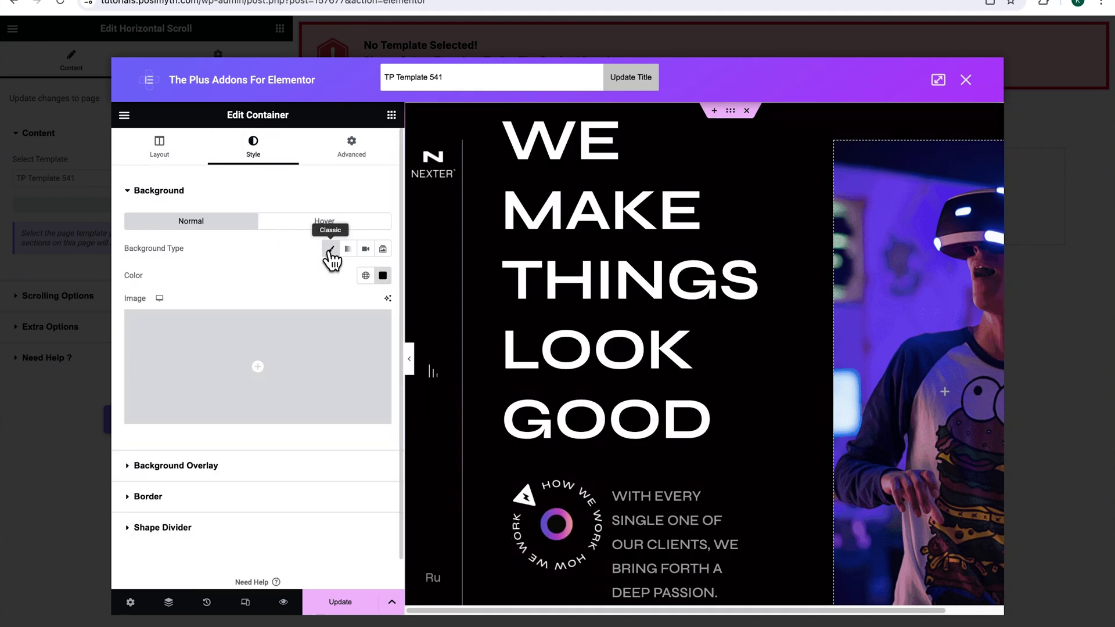
{"action": "scroll", "coordinate": [736, 298], "scroll_direction": "down", "scroll_amount": 8}
Set the Our Latest Projects container's background to black, then update and close the template
{"action": "left_click", "coordinate": [731, 195]}
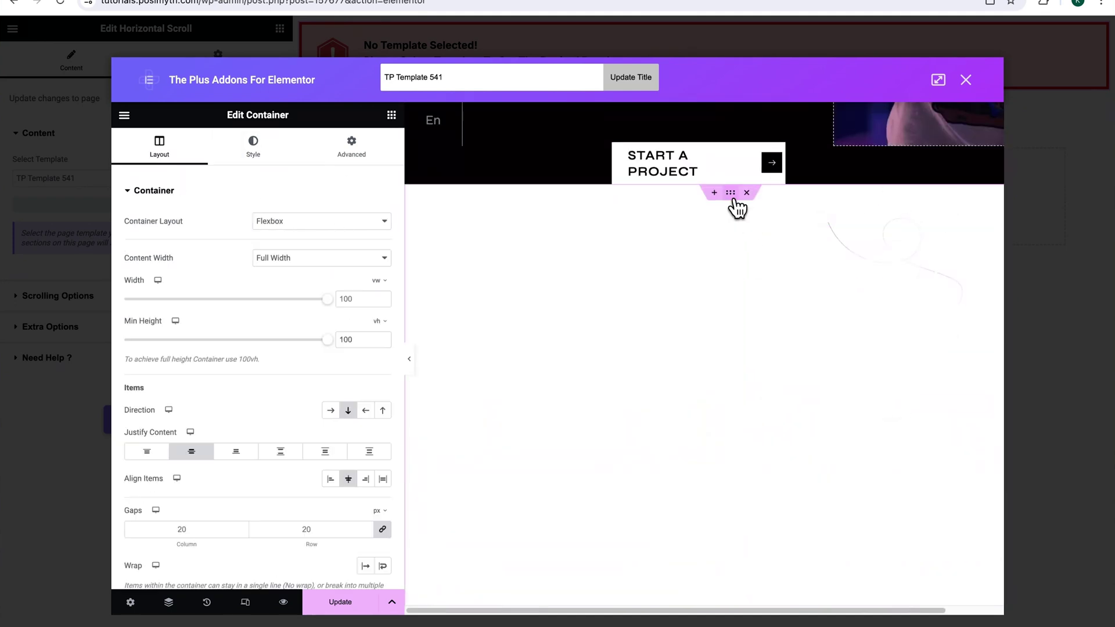
{"action": "left_click", "coordinate": [253, 145]}
{"action": "left_click", "coordinate": [330, 248]}
{"action": "scroll", "coordinate": [736, 383], "scroll_direction": "down", "scroll_amount": 10}
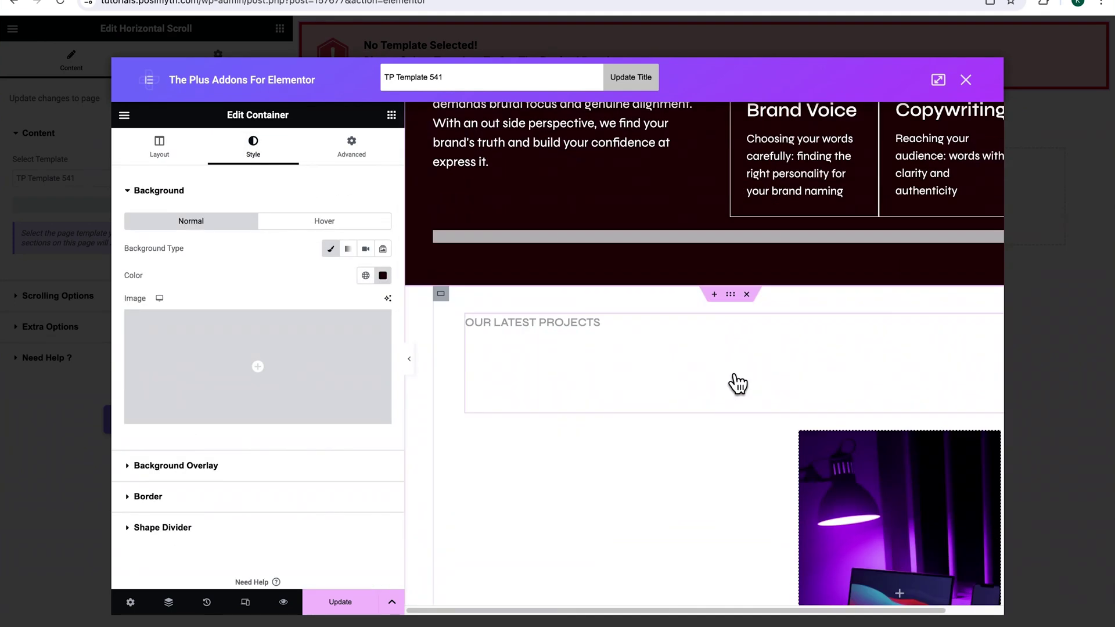
{"action": "left_click", "coordinate": [382, 275]}
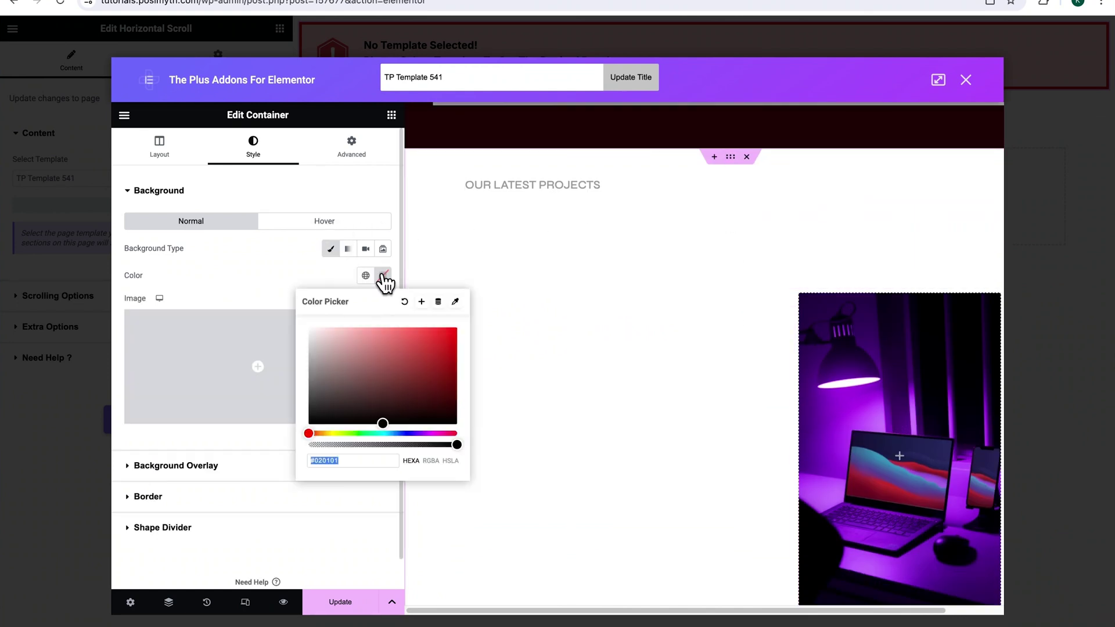
{"action": "left_click", "coordinate": [389, 401]}
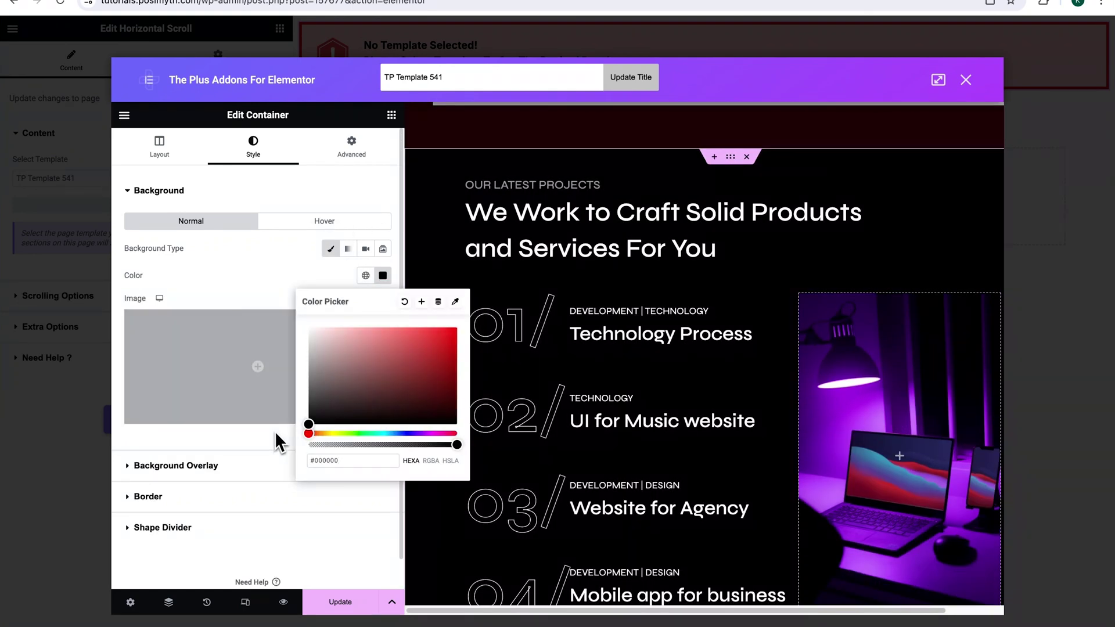
{"action": "left_click", "coordinate": [278, 282]}
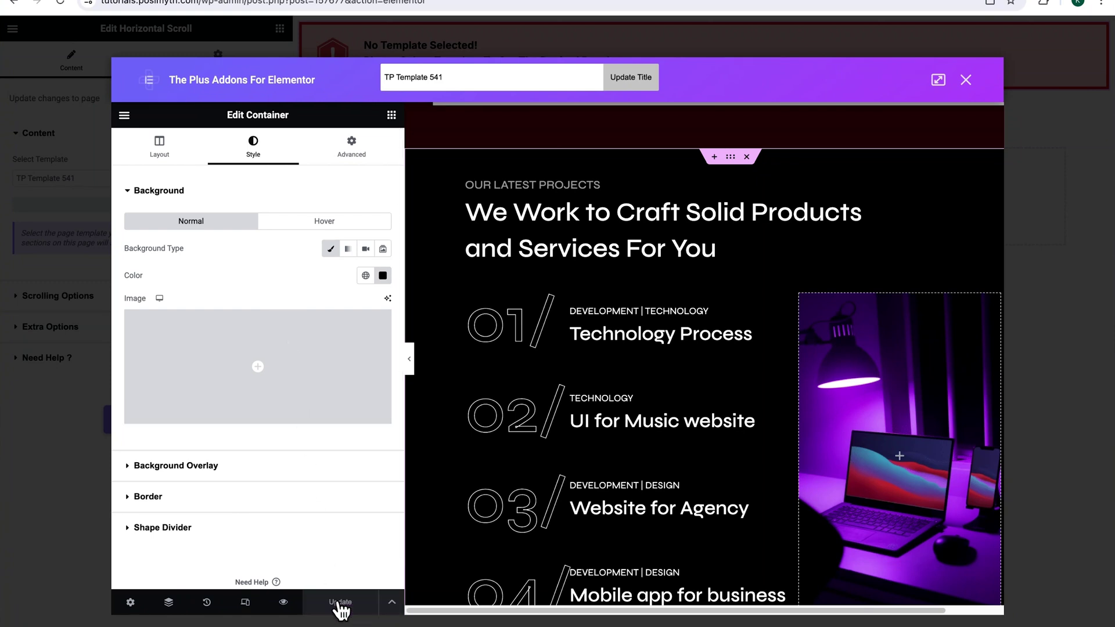
{"action": "left_click", "coordinate": [965, 80]}
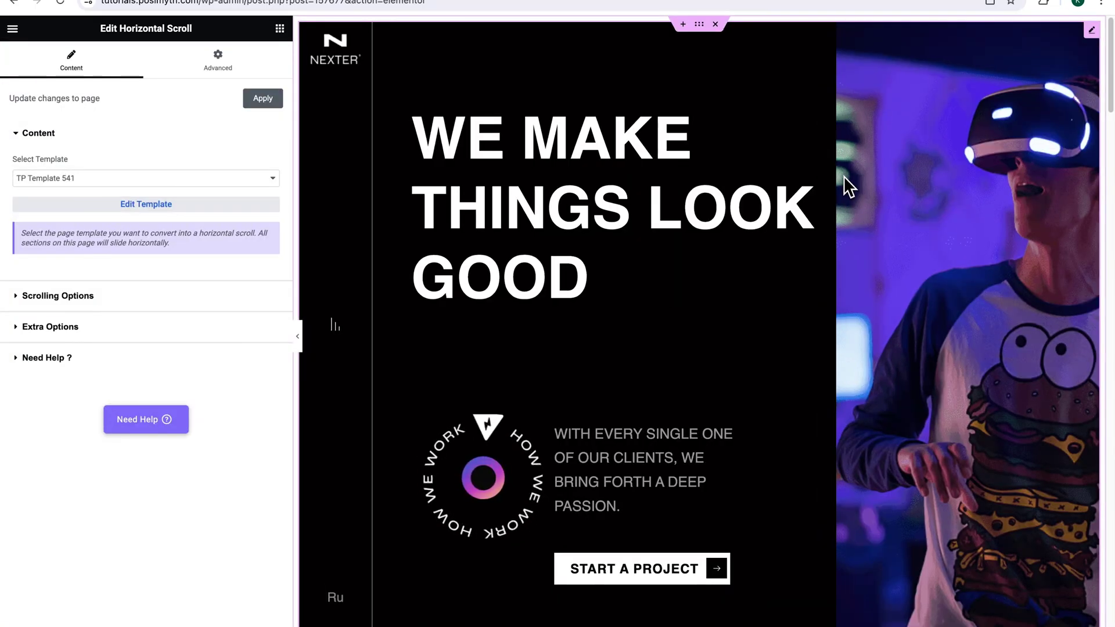
Set the hero container's Content Width to Full Width
{"action": "scroll", "coordinate": [843, 176], "scroll_direction": "down", "scroll_amount": 10}
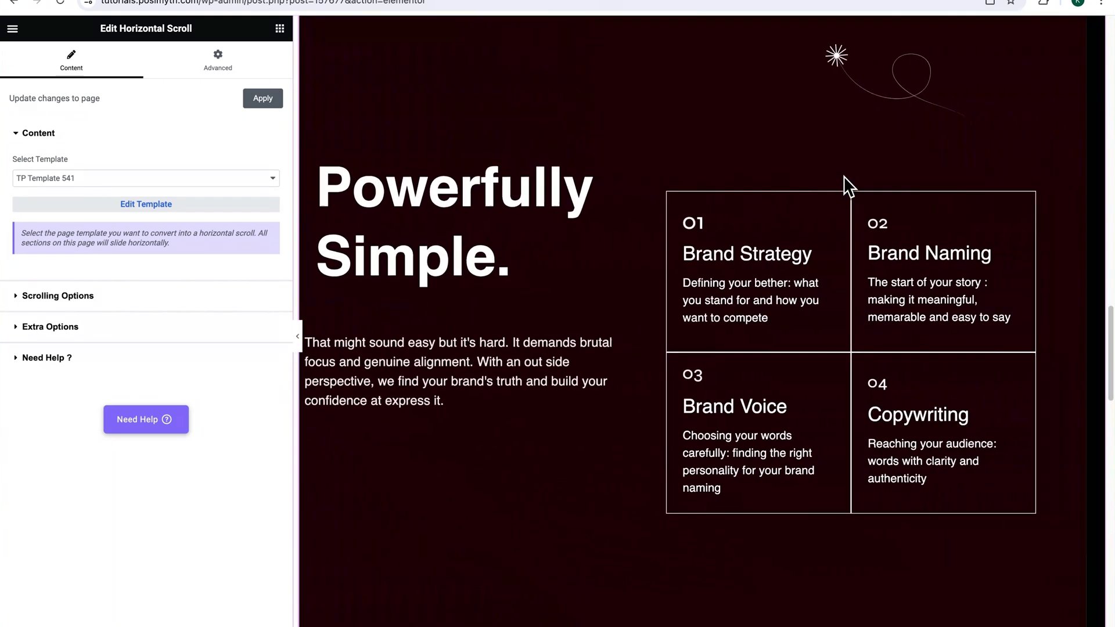
{"action": "scroll", "coordinate": [843, 176], "scroll_direction": "up", "scroll_amount": 10}
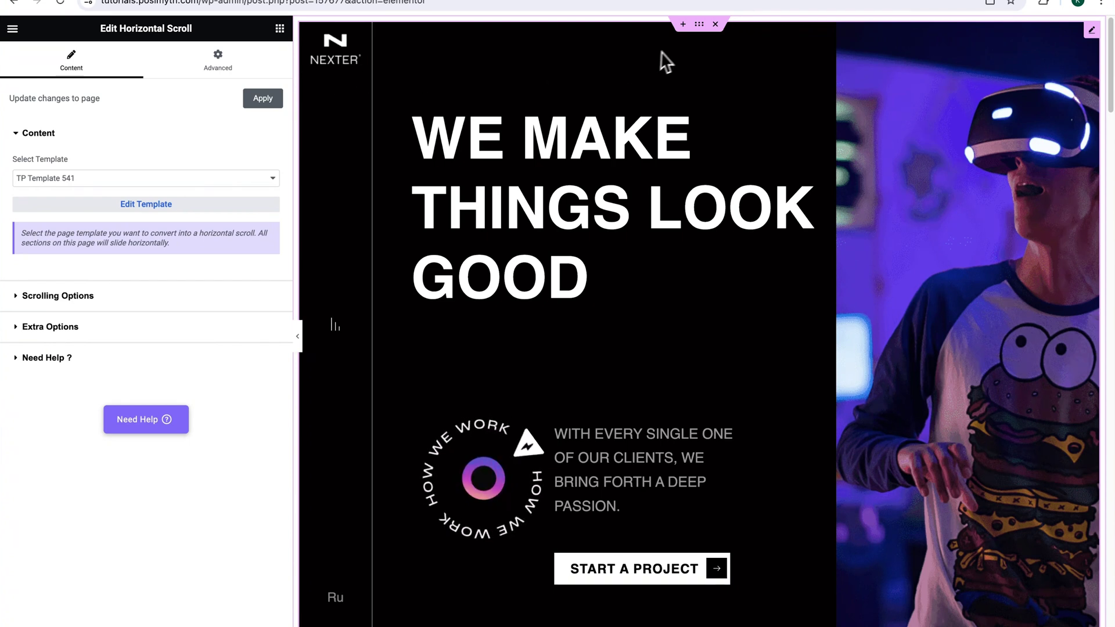
{"action": "left_click", "coordinate": [698, 32]}
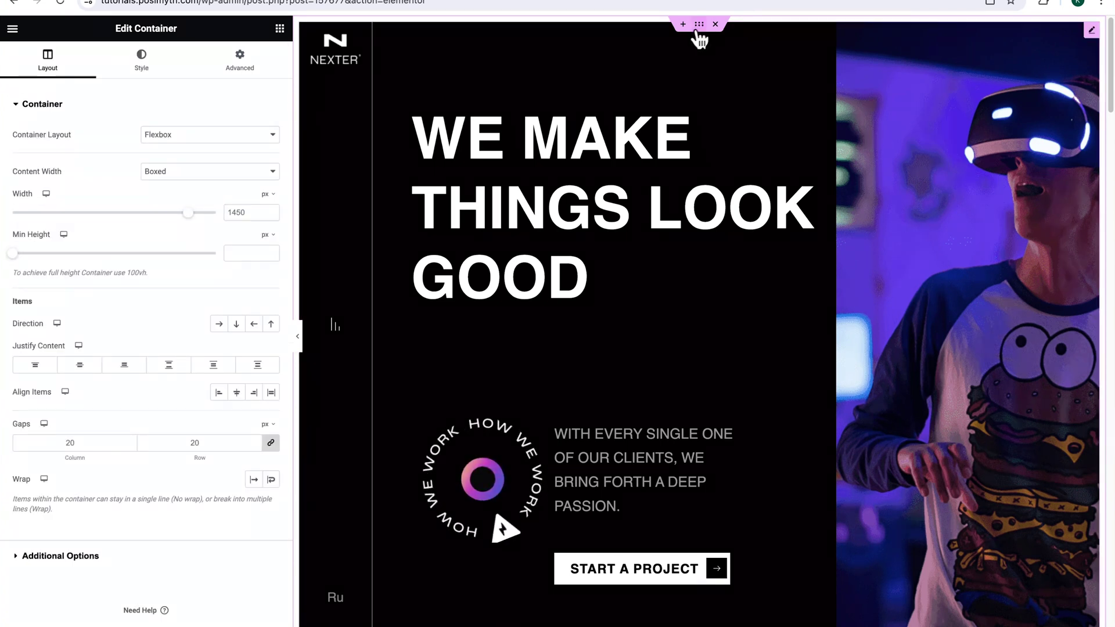
{"action": "left_click", "coordinate": [271, 173]}
{"action": "left_click", "coordinate": [243, 187]}
Give the container a Classic background type and reveal its Shape Divider settings
{"action": "left_click", "coordinate": [243, 62]}
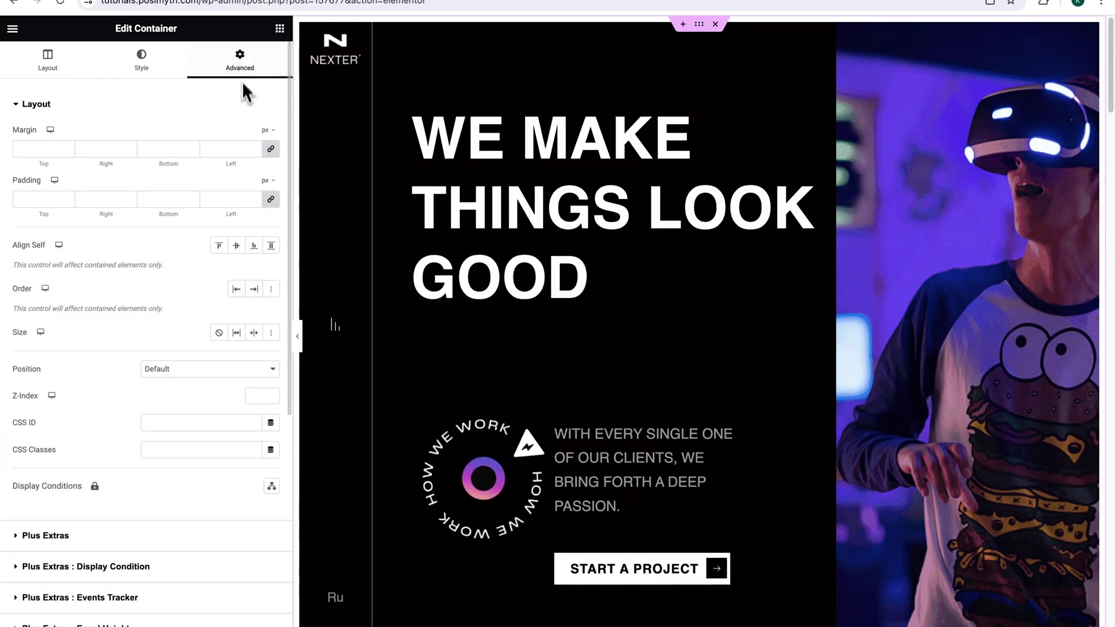
{"action": "left_click", "coordinate": [144, 69]}
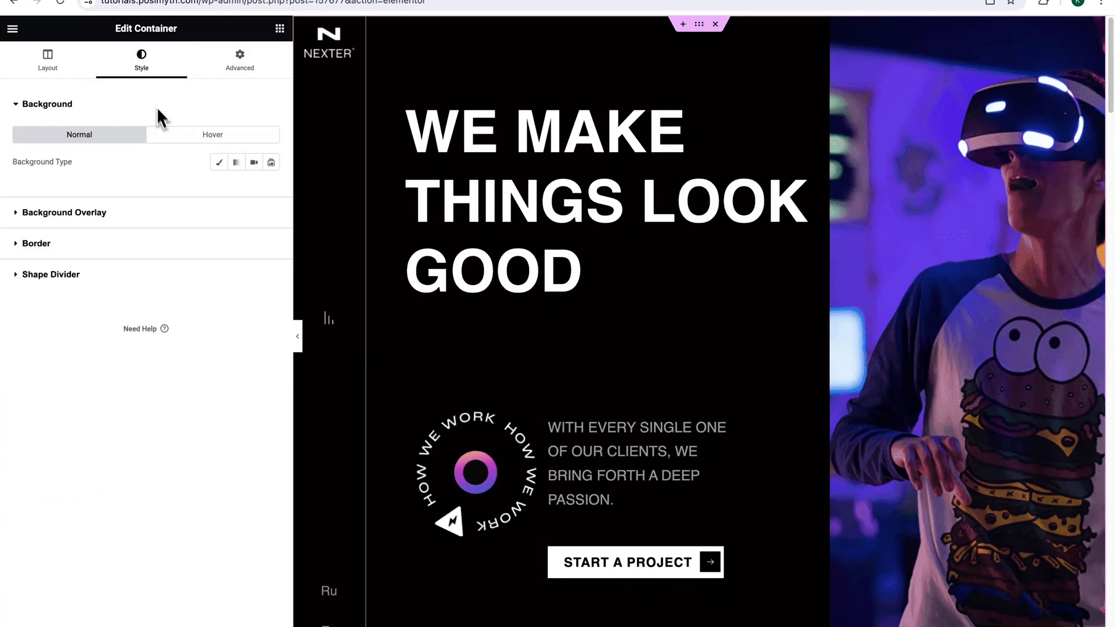
{"action": "left_click", "coordinate": [219, 164]}
{"action": "left_click", "coordinate": [270, 188]}
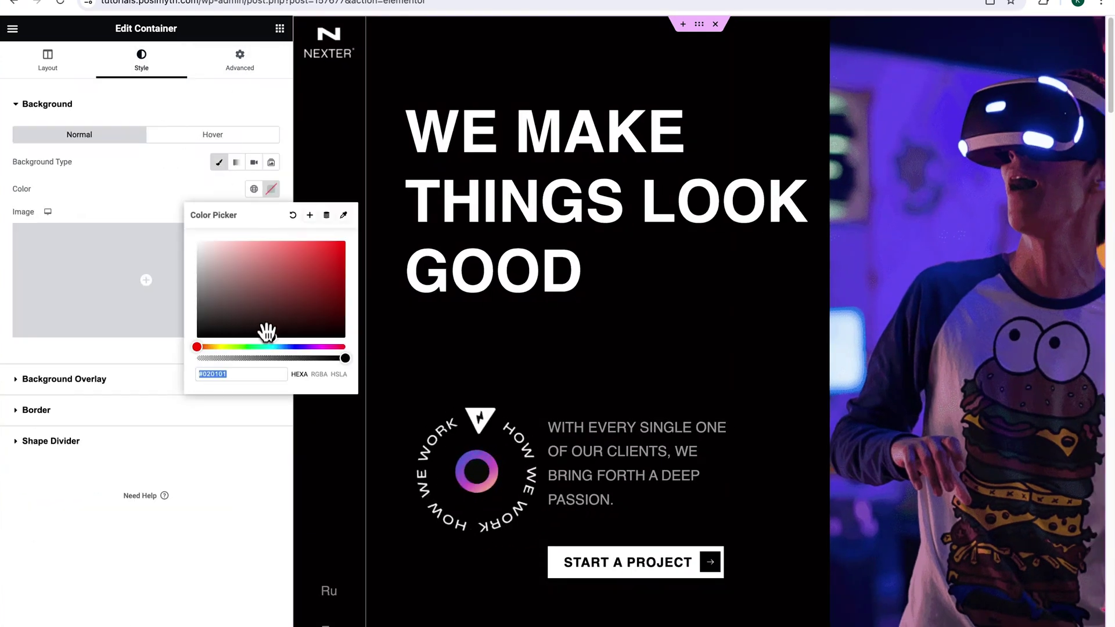
{"action": "left_click", "coordinate": [210, 455]}
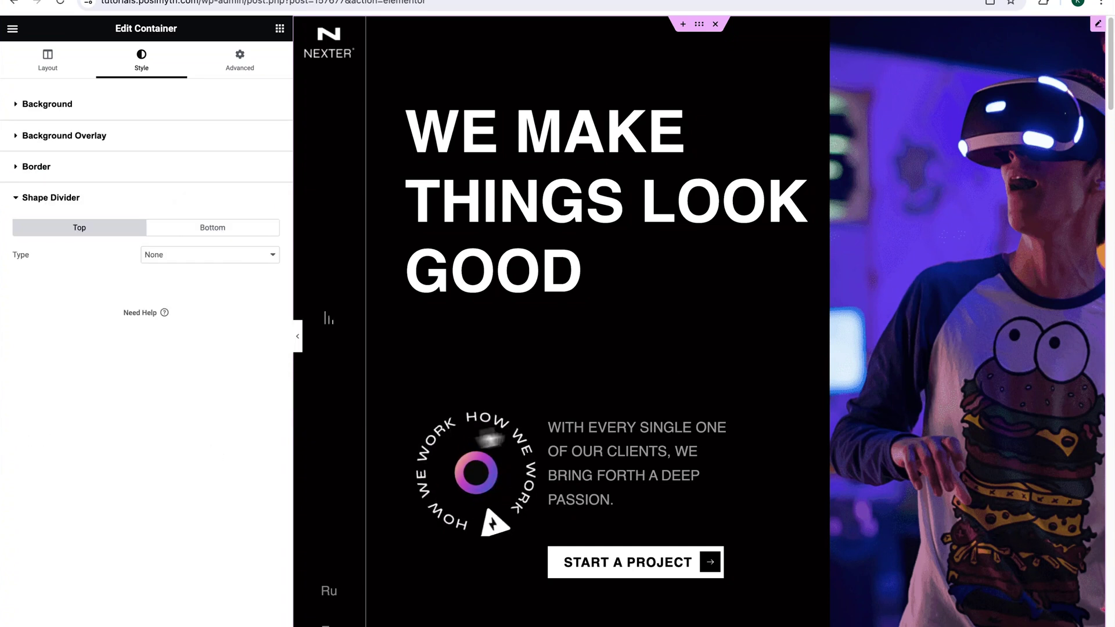
Scroll the preview back and forth through the hero, Powerfully Simple and Latest Projects sections
{"action": "scroll", "coordinate": [720, 320], "scroll_direction": "down", "scroll_amount": 15}
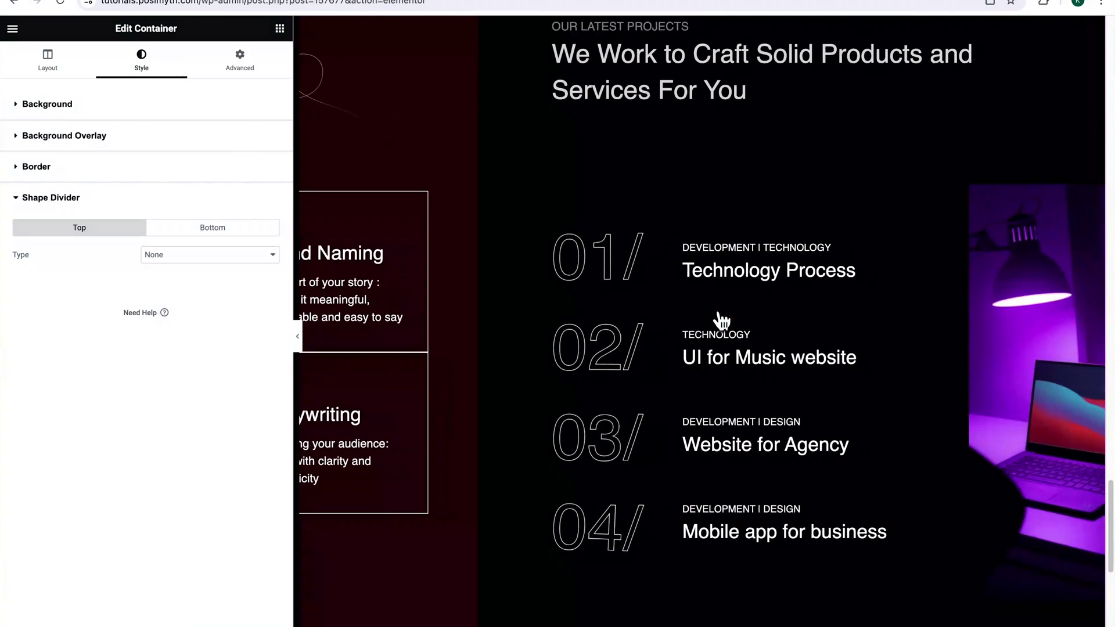
{"action": "scroll", "coordinate": [722, 321], "scroll_direction": "down", "scroll_amount": 3}
{"action": "scroll", "coordinate": [722, 321], "scroll_direction": "up", "scroll_amount": 12}
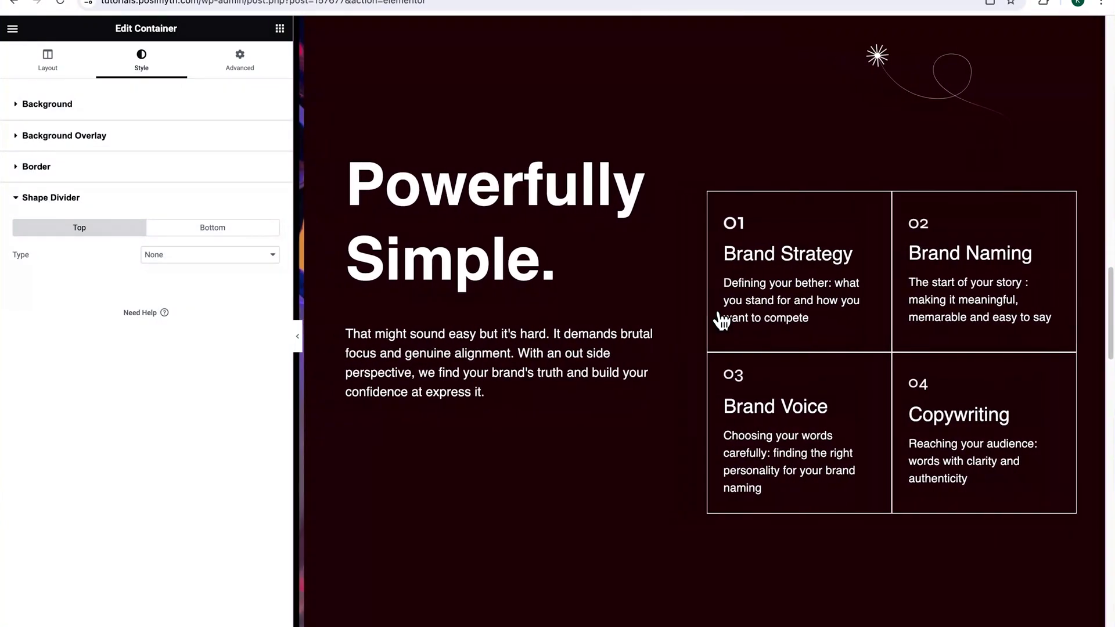
{"action": "scroll", "coordinate": [722, 321], "scroll_direction": "up", "scroll_amount": 8}
{"action": "scroll", "coordinate": [722, 322], "scroll_direction": "down", "scroll_amount": 2}
{"action": "scroll", "coordinate": [722, 321], "scroll_direction": "down", "scroll_amount": 12}
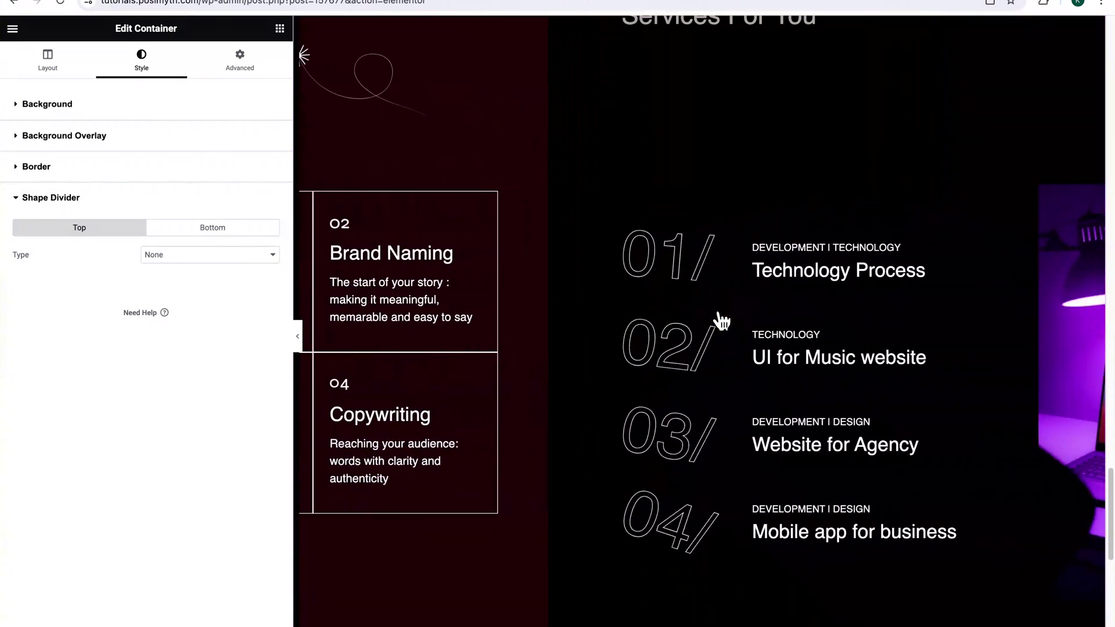
{"action": "scroll", "coordinate": [722, 321], "scroll_direction": "down", "scroll_amount": 6}
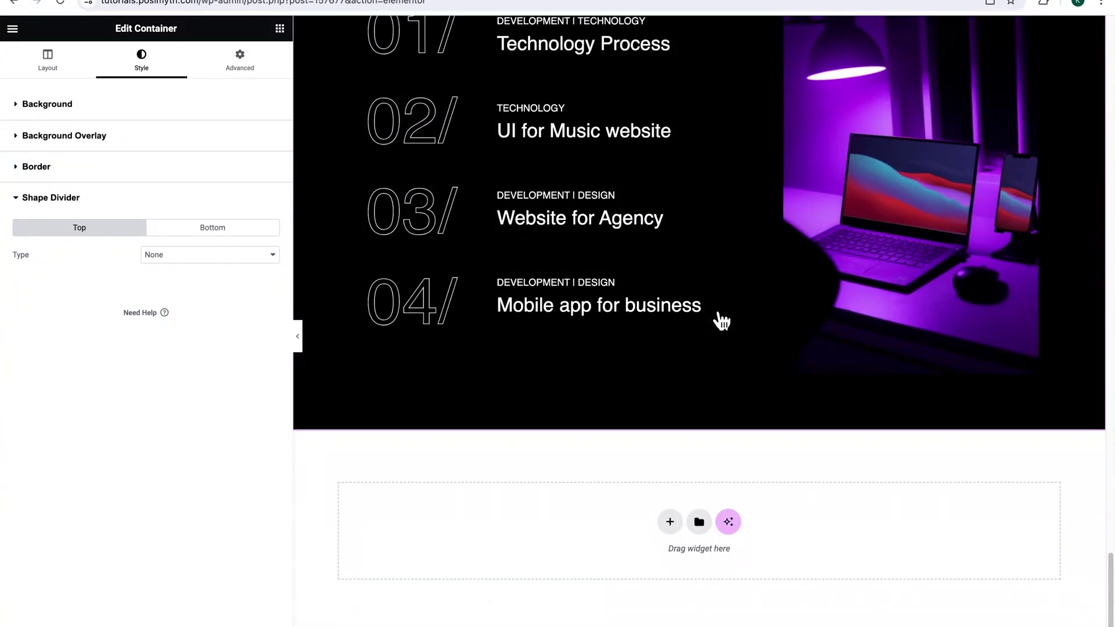
{"action": "scroll", "coordinate": [1020, 301], "scroll_direction": "up", "scroll_amount": 1}
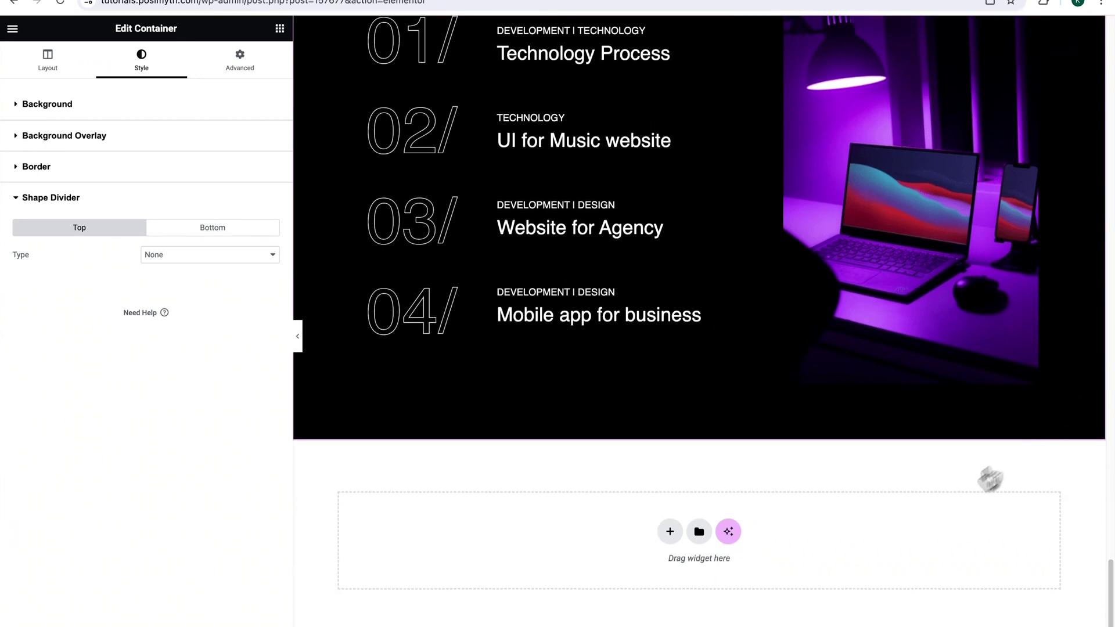
Add a new single-structure Flexbox container below the horizontal scroll sections
{"action": "left_click", "coordinate": [666, 542]}
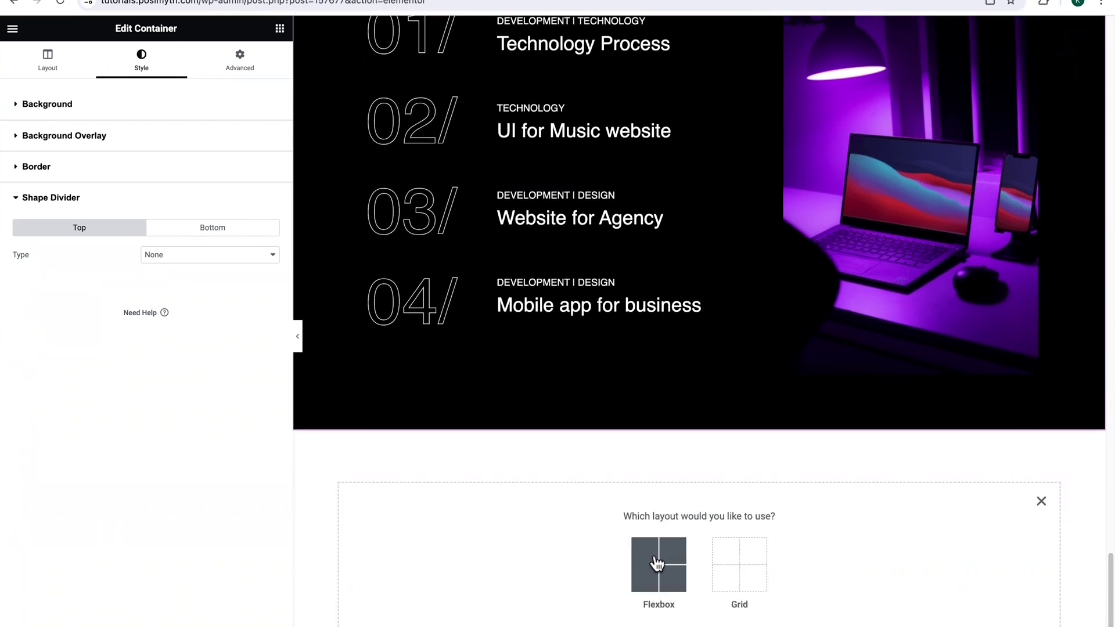
{"action": "left_click", "coordinate": [667, 545]}
{"action": "left_click", "coordinate": [522, 552]}
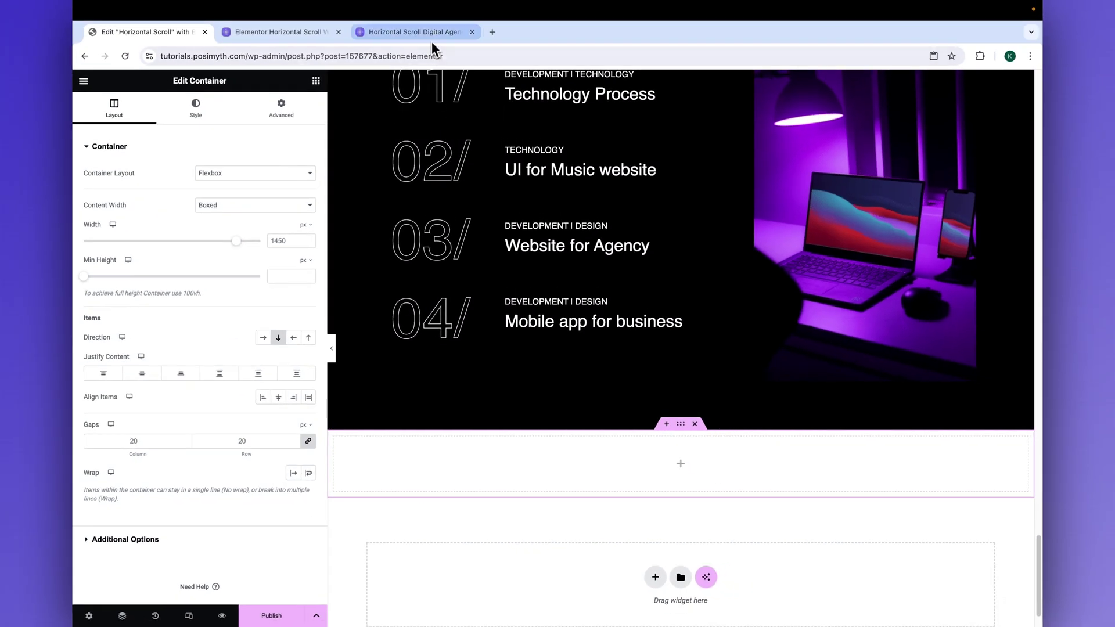
Paste the demo's 'We unlock the potential of your business' section into the empty container
{"action": "left_click", "coordinate": [431, 34]}
{"action": "scroll", "coordinate": [645, 354], "scroll_direction": "down", "scroll_amount": 10}
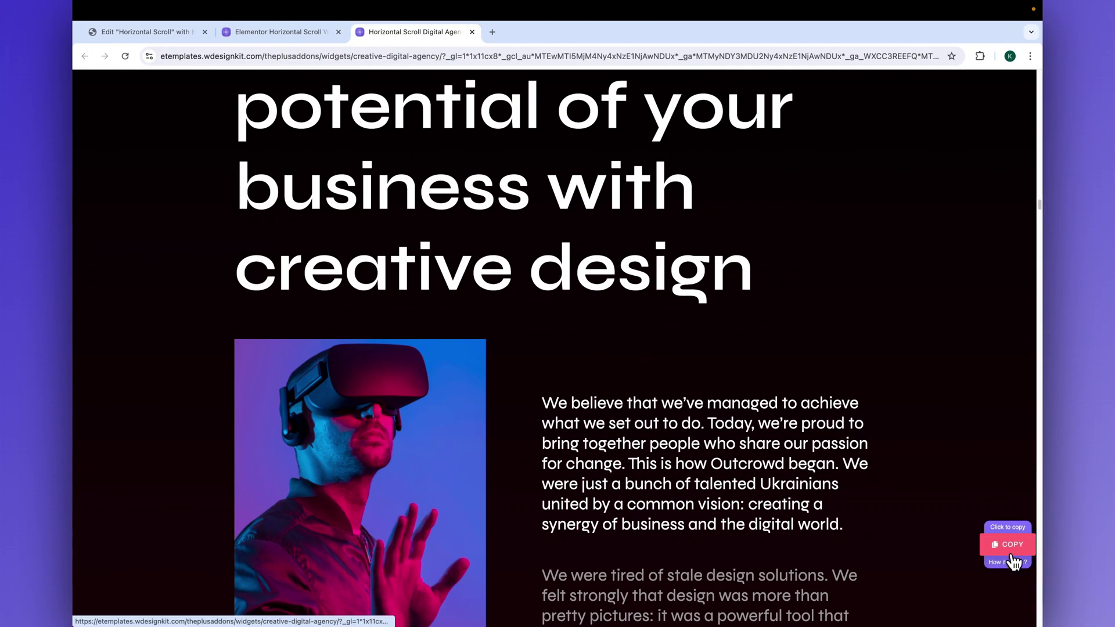
{"action": "key", "text": "super+1"}
{"action": "right_click", "coordinate": [680, 464]}
{"action": "left_click", "coordinate": [722, 609]}
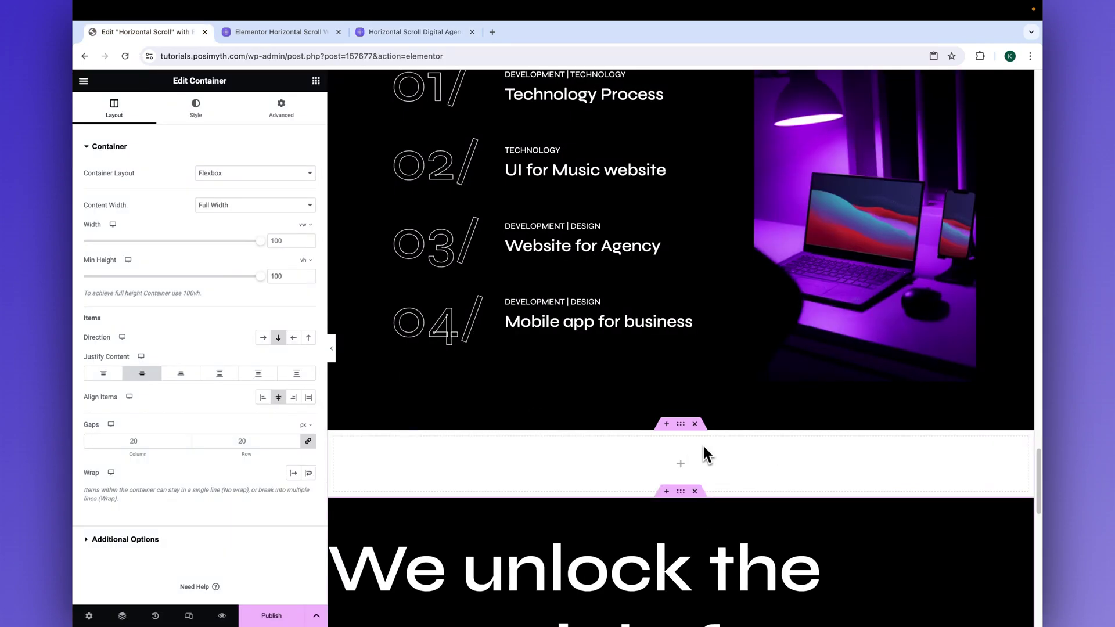
{"action": "scroll", "coordinate": [699, 393], "scroll_direction": "up", "scroll_amount": 15}
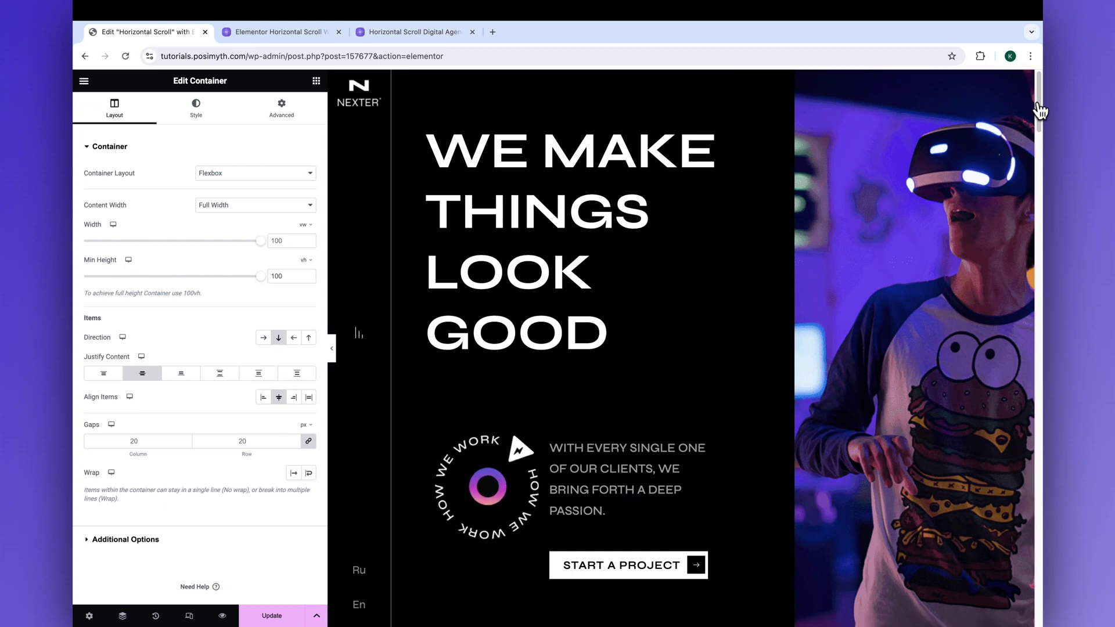
{"action": "left_click_drag", "start_coordinate": [1039, 101], "coordinate": [818, 428]}
{"action": "scroll", "coordinate": [818, 427], "scroll_direction": "up", "scroll_amount": 15}
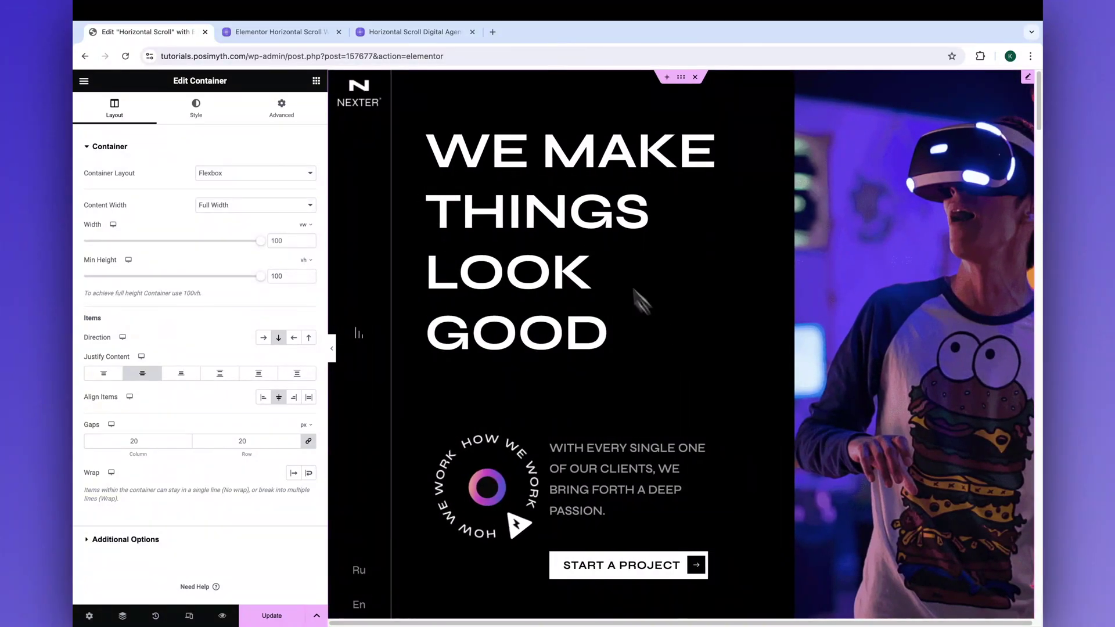
Close the demo and extra pages and reopen the horizontal scroll's Scrolling Options
{"action": "left_click", "coordinate": [472, 33]}
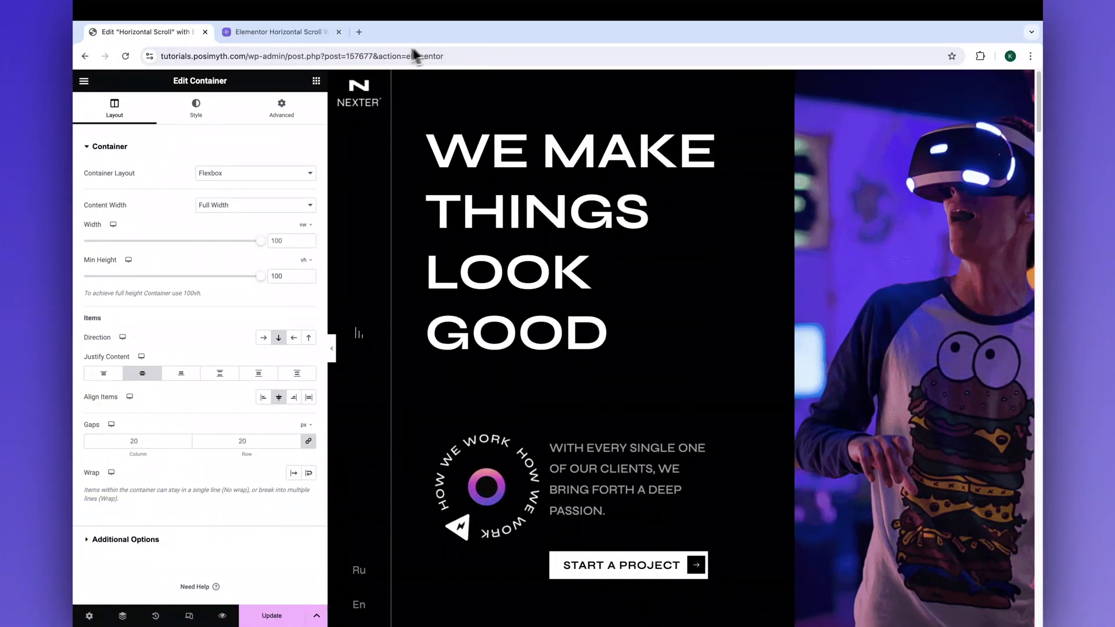
{"action": "left_click", "coordinate": [339, 33]}
{"action": "left_click", "coordinate": [713, 229]}
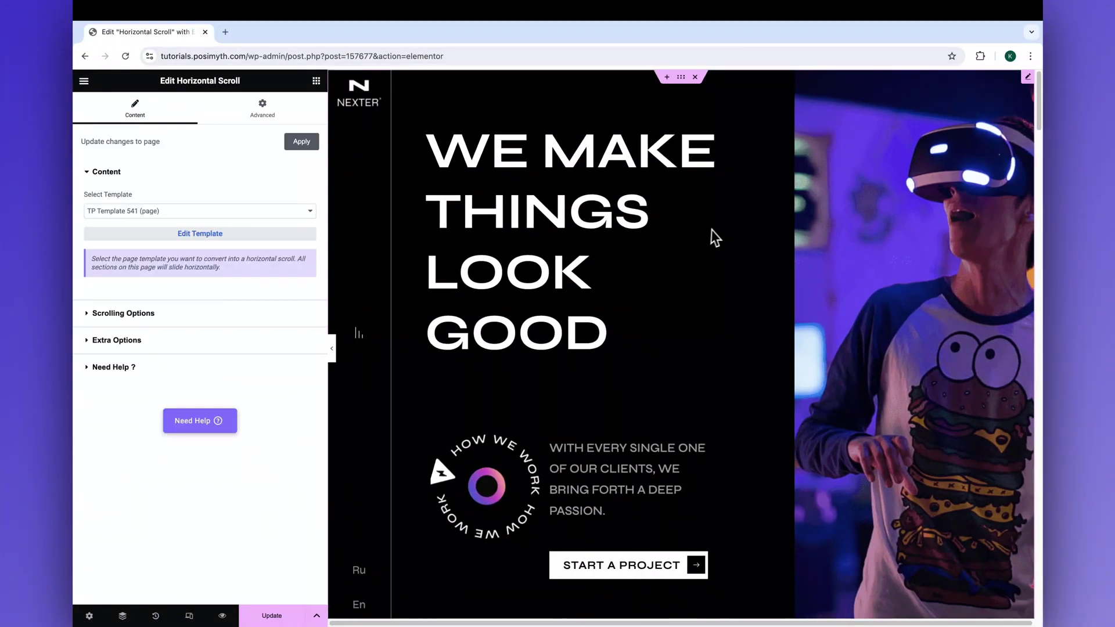
{"action": "left_click", "coordinate": [93, 313]}
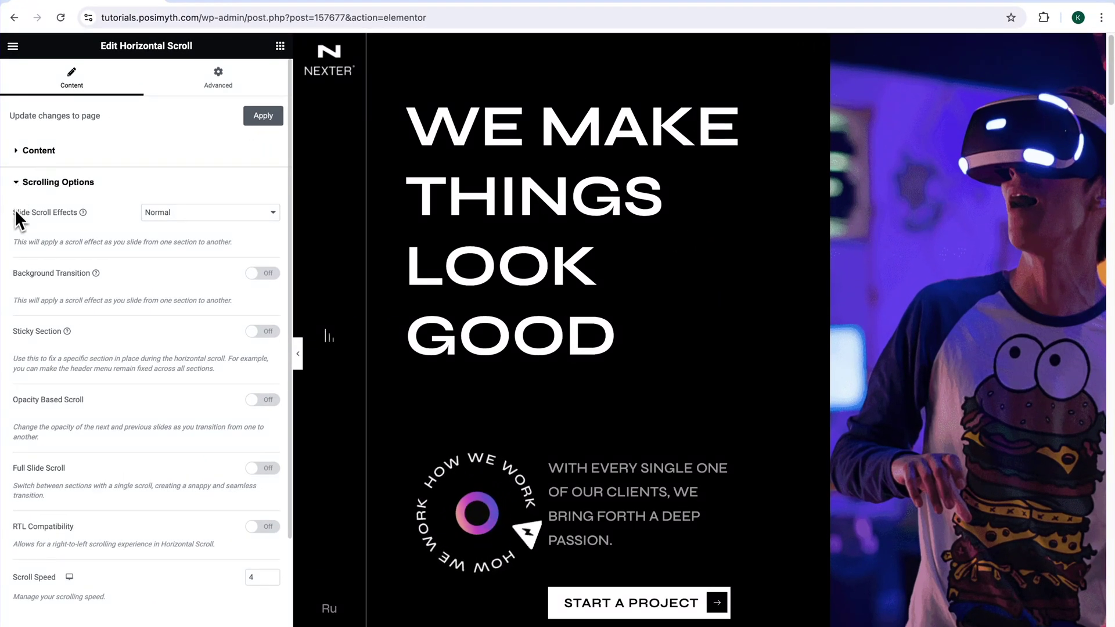
Apply the Skew slide scroll effect, preview it, and reopen the effect choices
{"action": "left_click", "coordinate": [268, 215]}
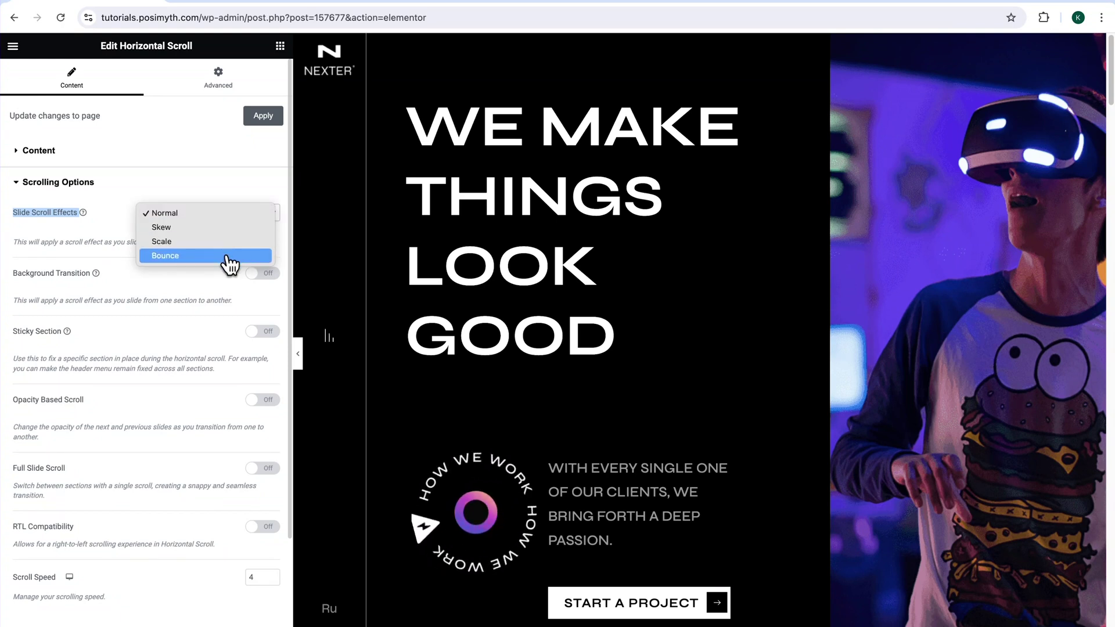
{"action": "left_click", "coordinate": [216, 228]}
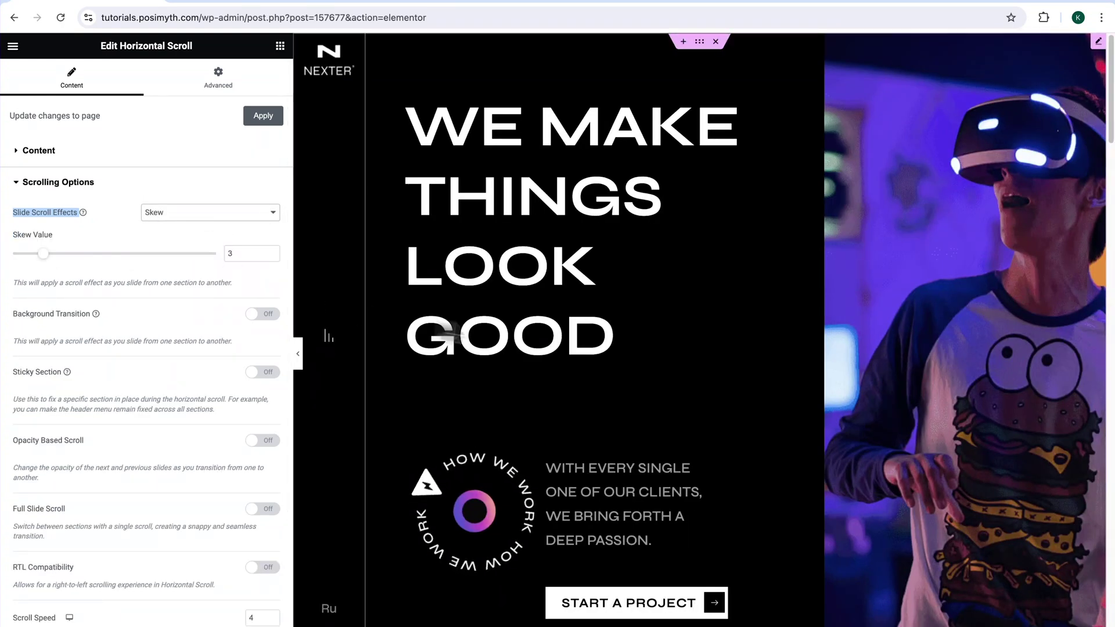
{"action": "scroll", "coordinate": [759, 291], "scroll_direction": "down", "scroll_amount": 10}
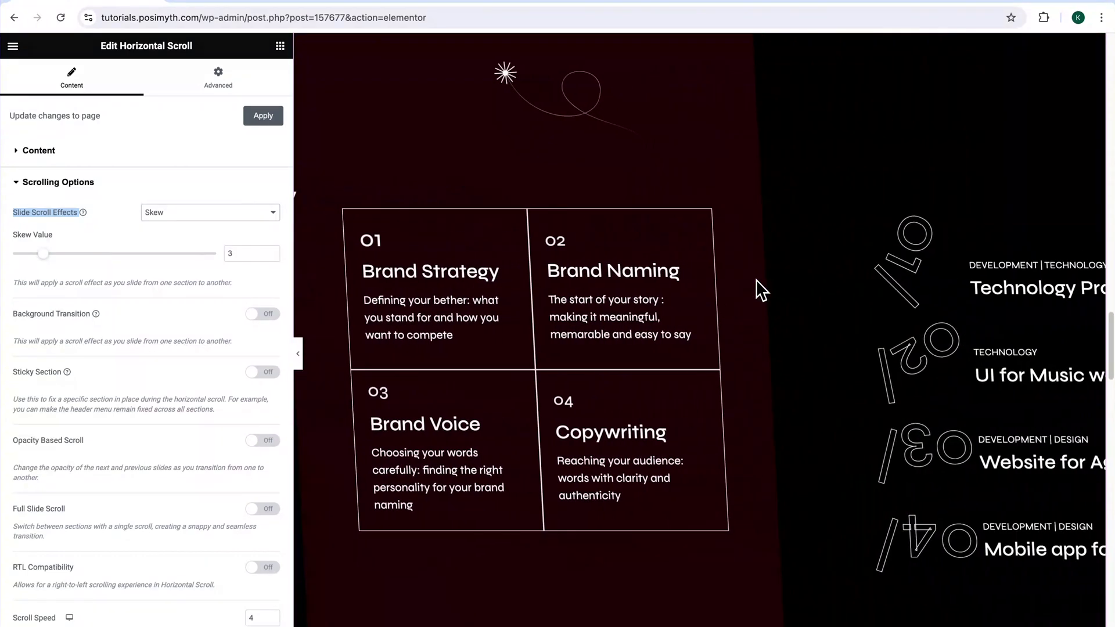
{"action": "scroll", "coordinate": [761, 291], "scroll_direction": "up", "scroll_amount": 10}
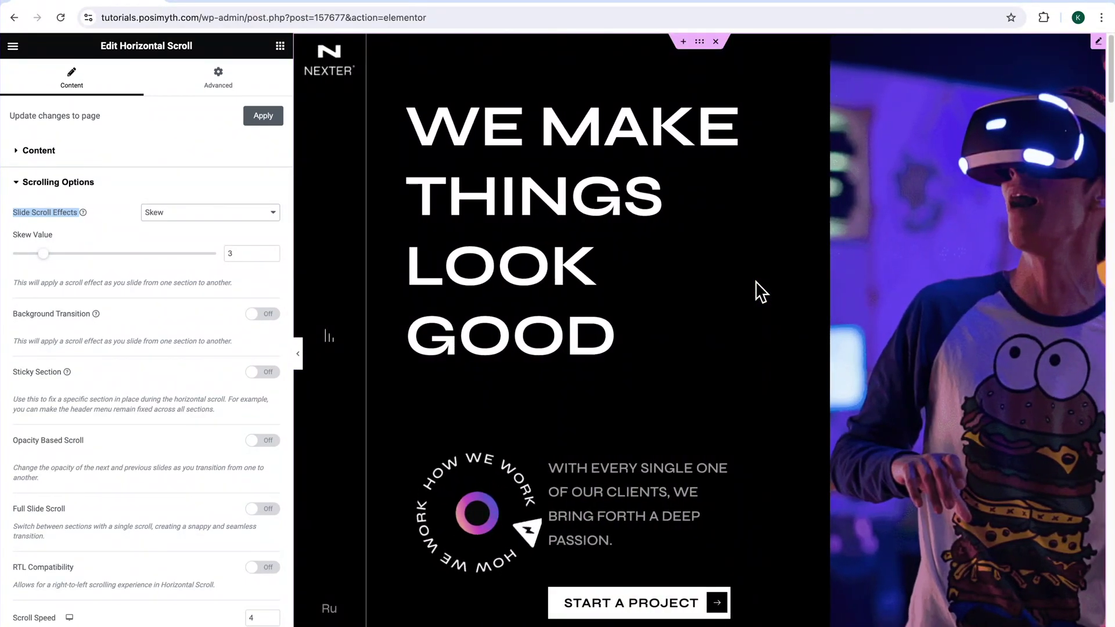
{"action": "left_click", "coordinate": [274, 214]}
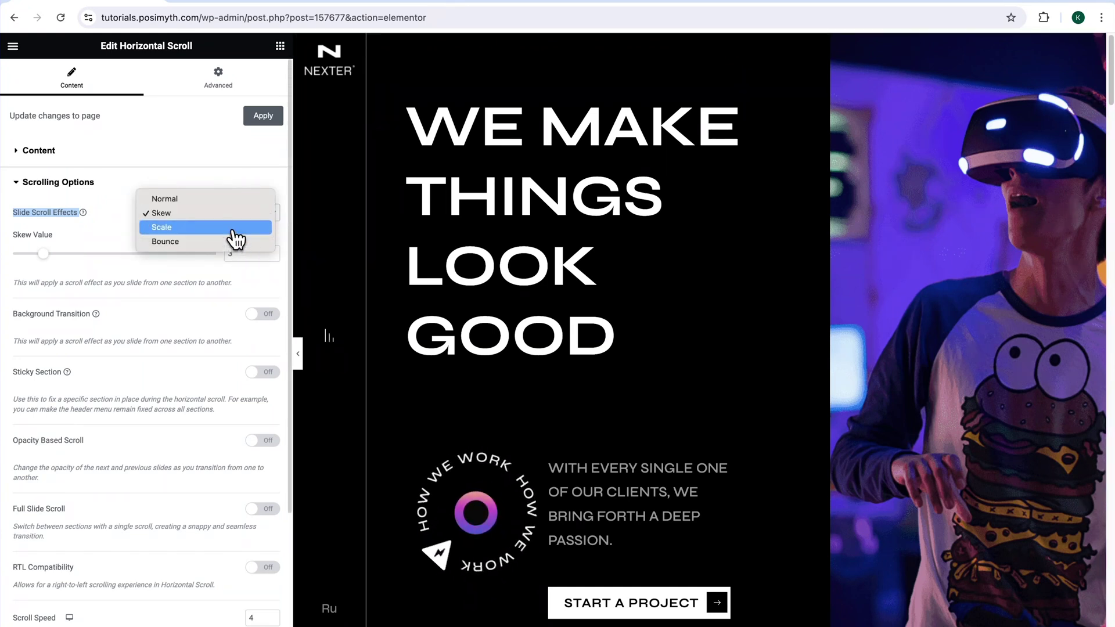
Return the slide scroll effect to Normal and enable Background Transition under Scrolling Options
{"action": "left_click", "coordinate": [215, 200]}
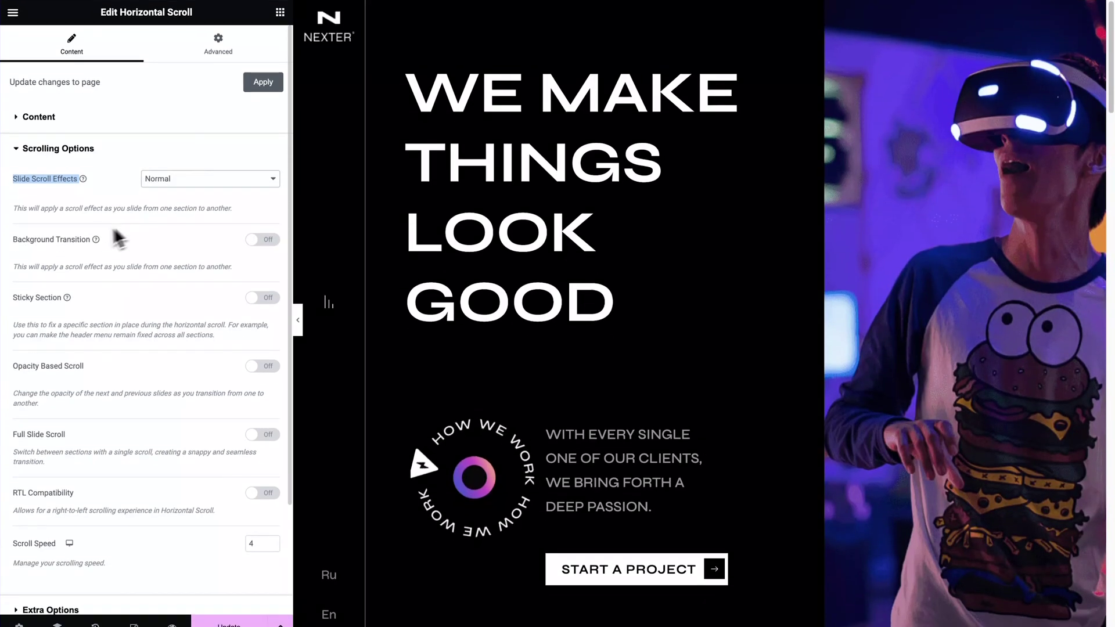
{"action": "left_click", "coordinate": [12, 239]}
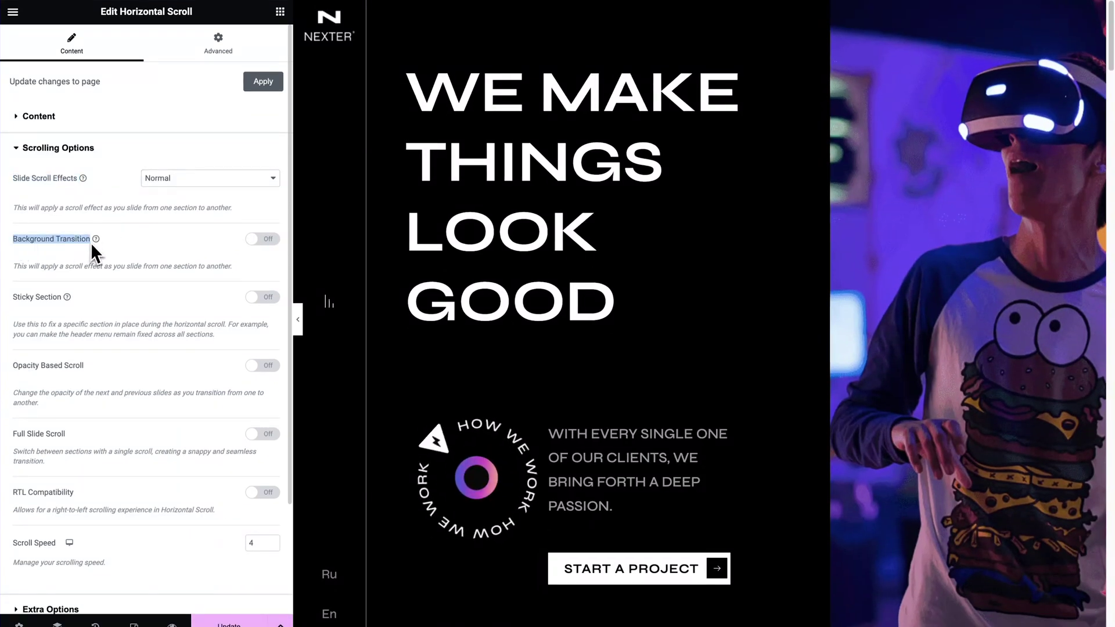
{"action": "scroll", "coordinate": [748, 228], "scroll_direction": "down", "scroll_amount": 5}
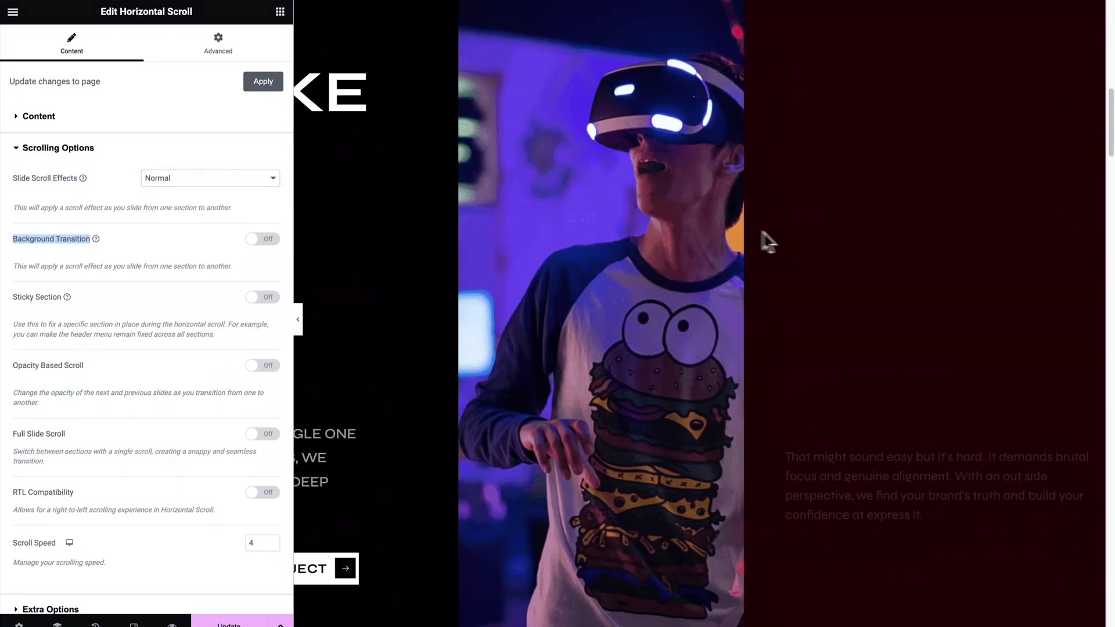
{"action": "scroll", "coordinate": [1103, 187], "scroll_direction": "down", "scroll_amount": 5}
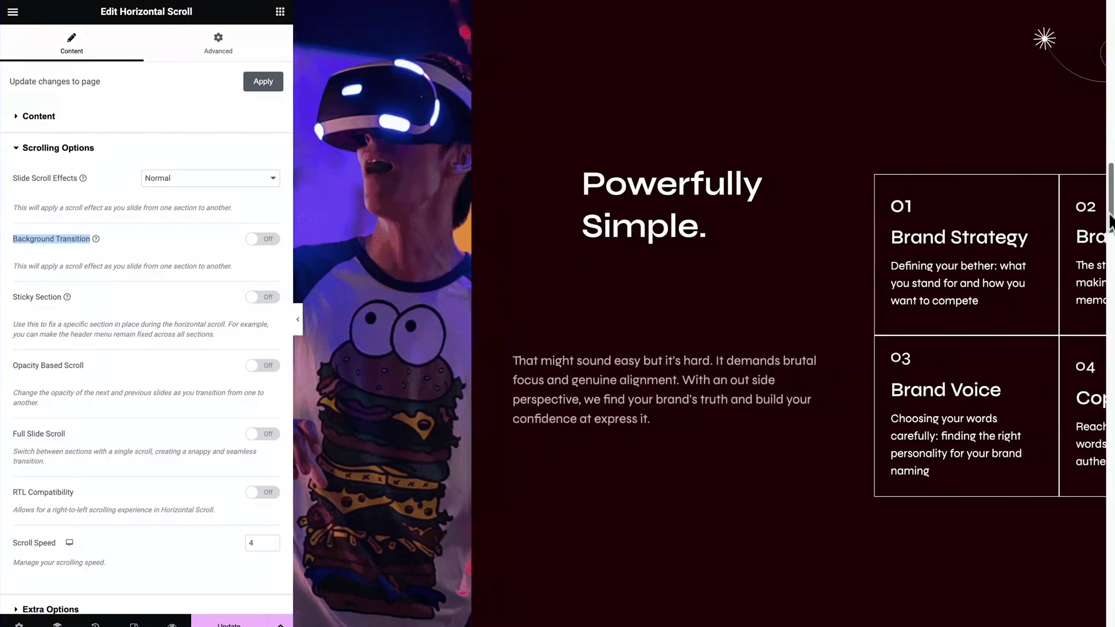
{"action": "left_click_drag", "start_coordinate": [1109, 226], "coordinate": [1097, 349]}
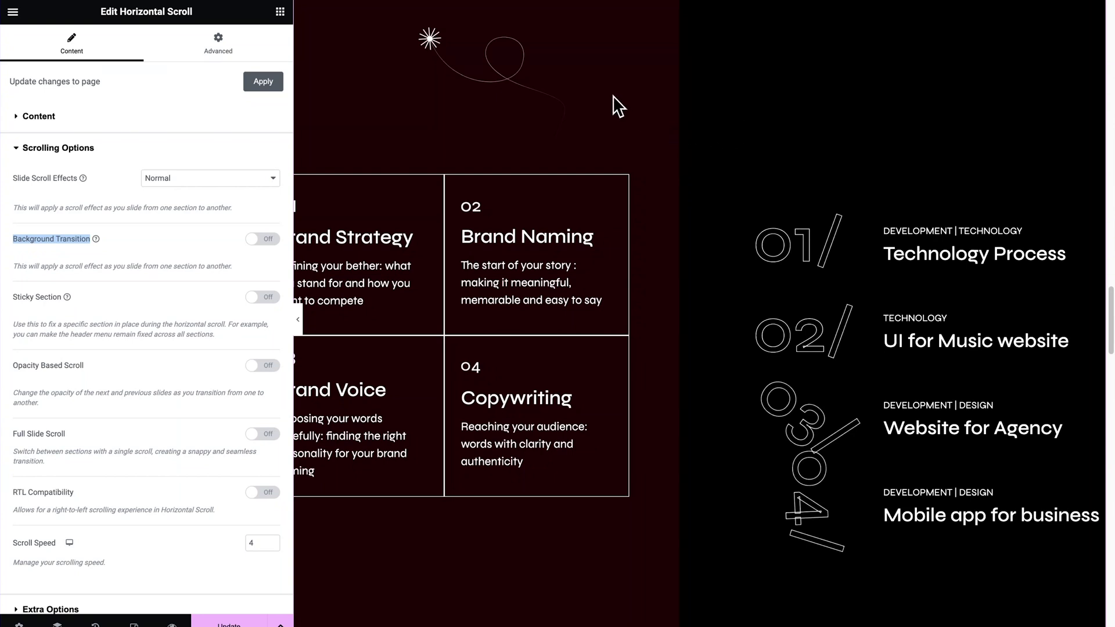
{"action": "left_click", "coordinate": [262, 241]}
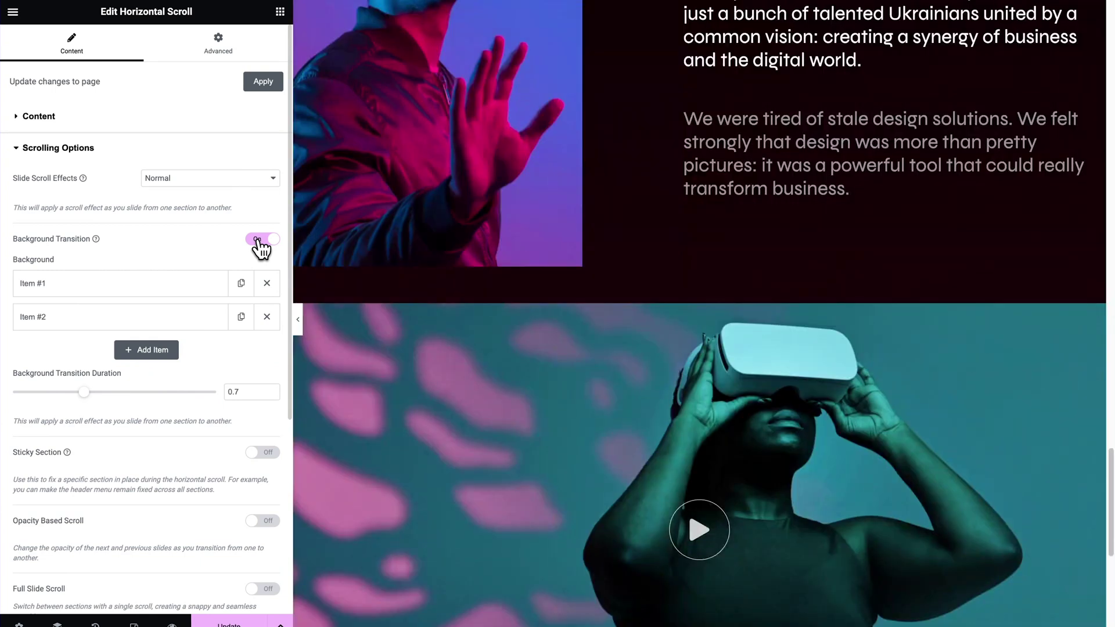
{"action": "scroll", "coordinate": [598, 327], "scroll_direction": "up", "scroll_amount": 5}
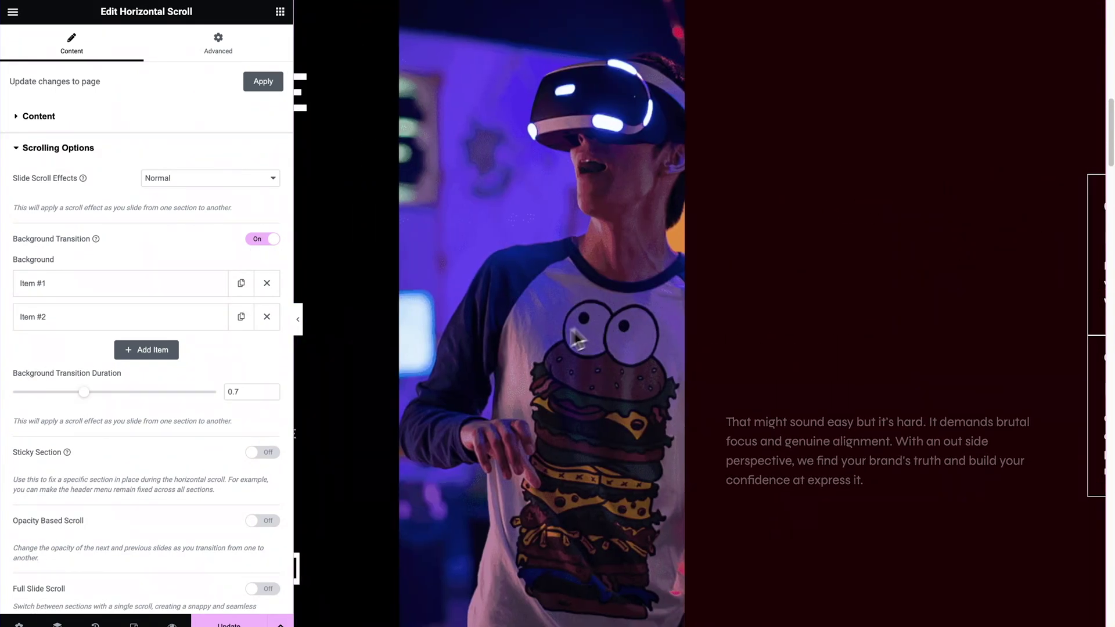
Add background Item #3 and pick a dark colour for Item #1
{"action": "left_click", "coordinate": [173, 357]}
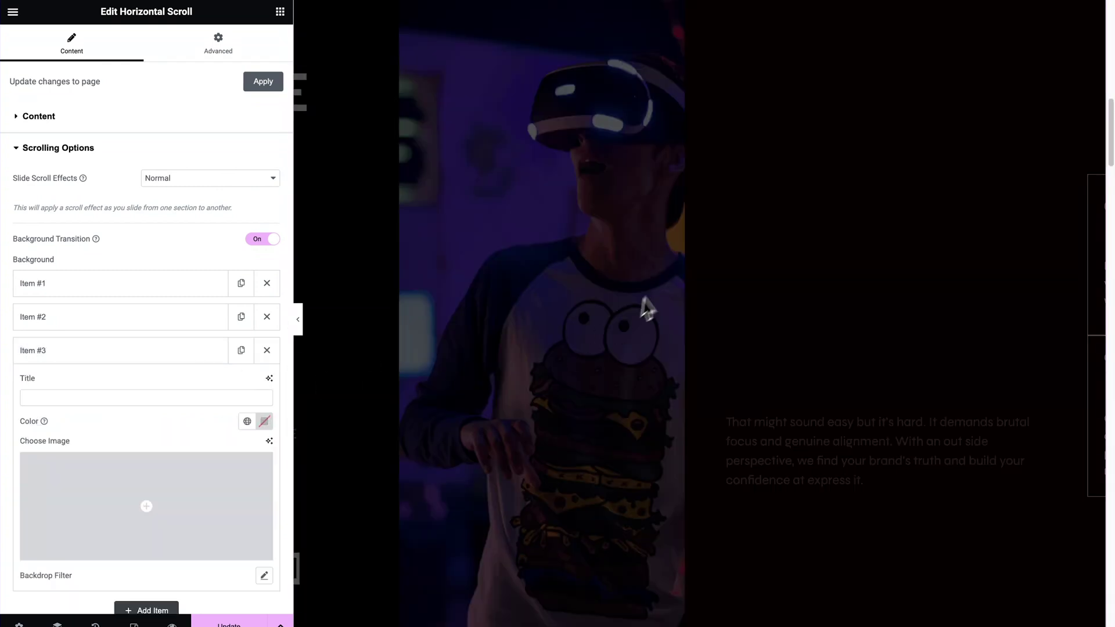
{"action": "scroll", "coordinate": [671, 287], "scroll_direction": "up", "scroll_amount": 10}
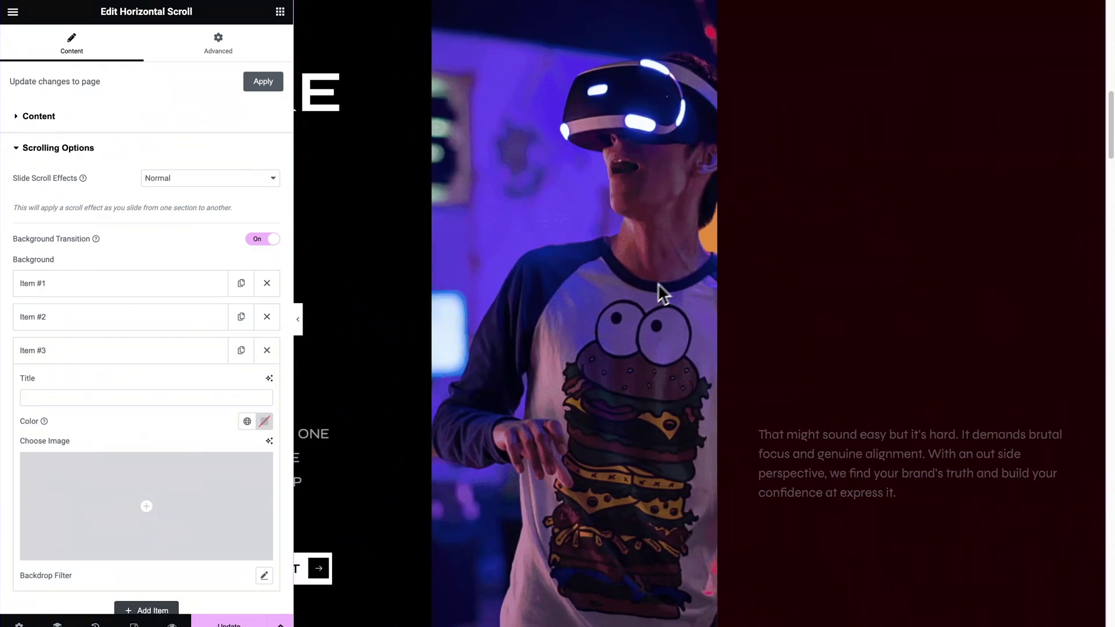
{"action": "left_click", "coordinate": [134, 299]}
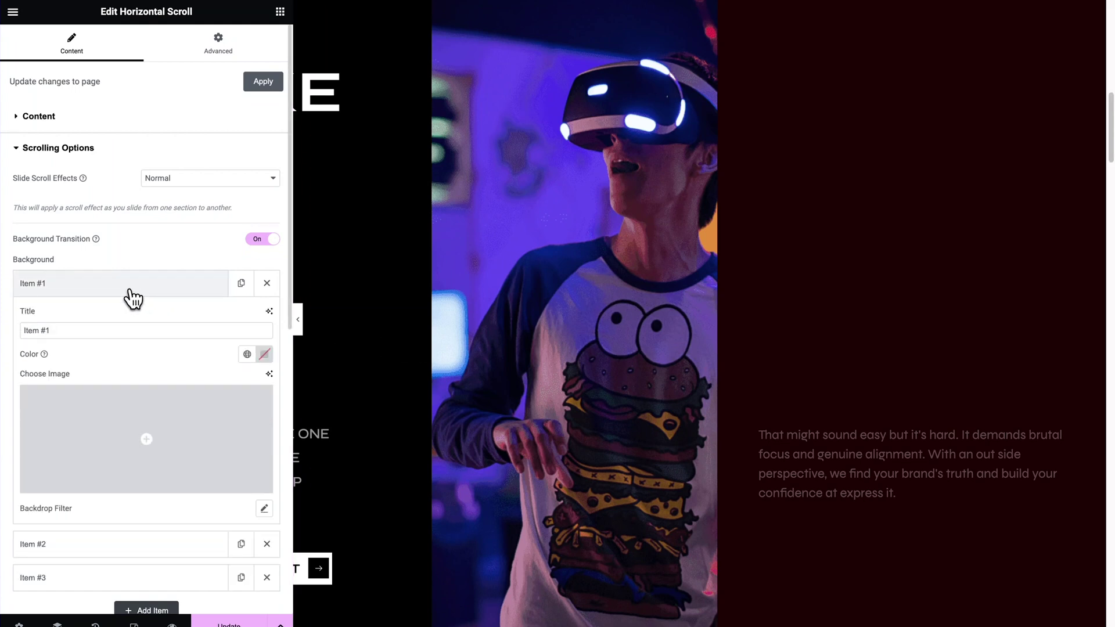
{"action": "left_click", "coordinate": [261, 355]}
{"action": "left_click", "coordinate": [93, 287]}
Pick dark colours for Items #2 and #3, the third set to #000000
{"action": "left_click", "coordinate": [124, 325]}
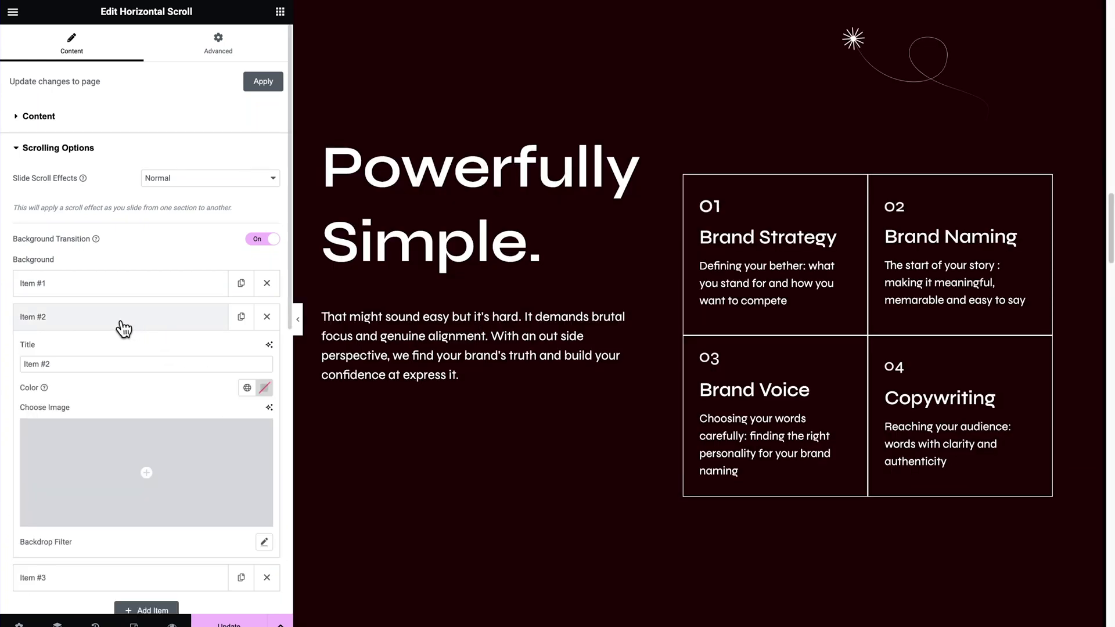
{"action": "left_click", "coordinate": [265, 388]}
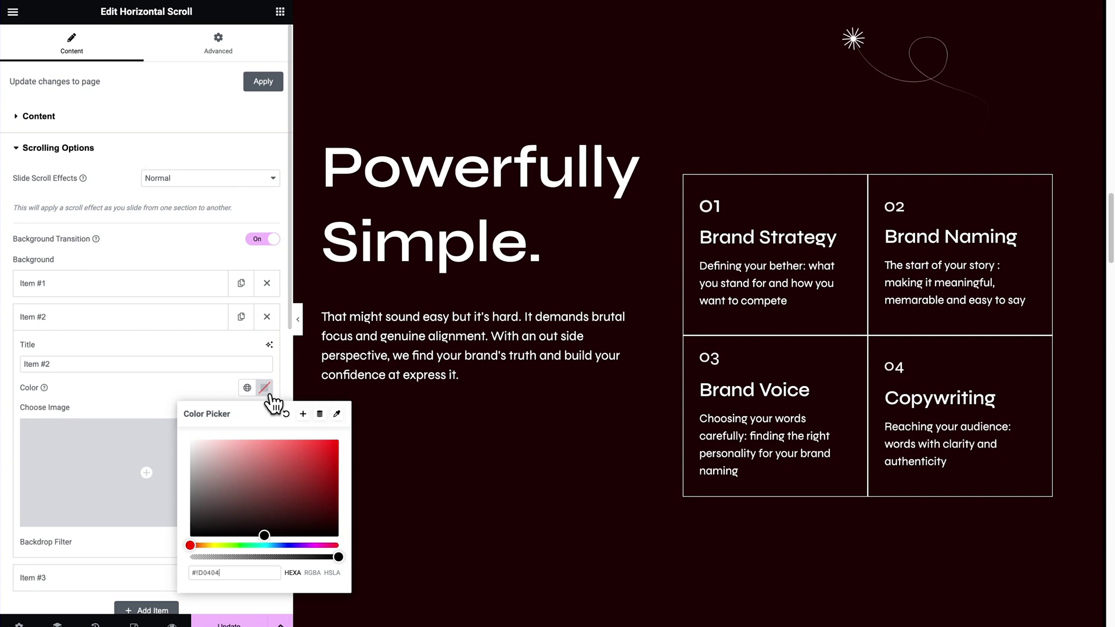
{"action": "left_click", "coordinate": [146, 319]}
{"action": "left_click", "coordinate": [133, 351]}
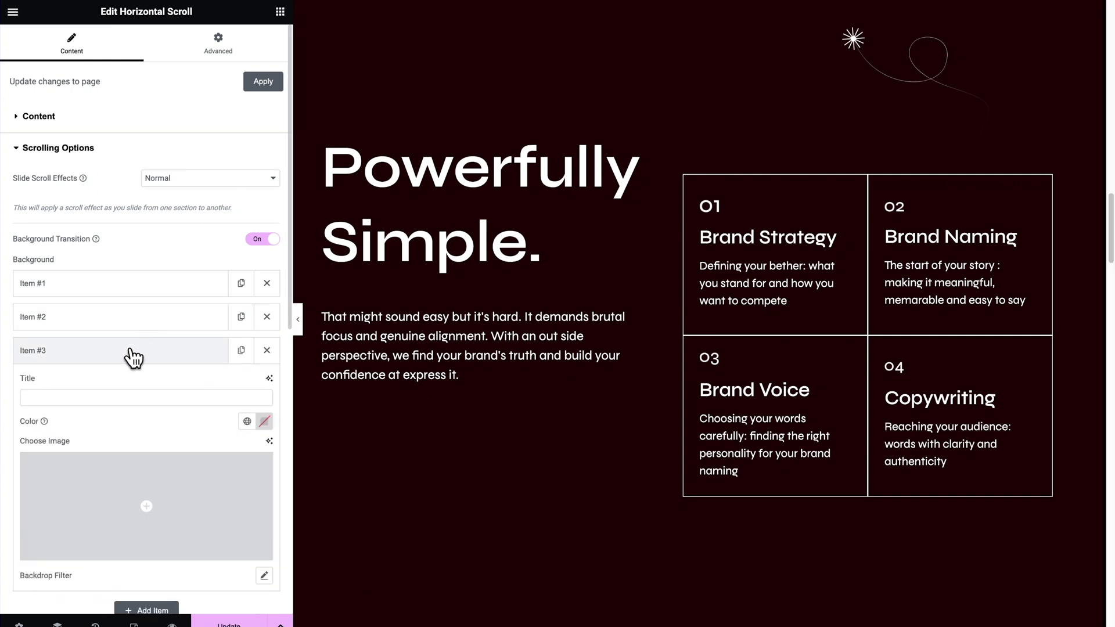
{"action": "left_click", "coordinate": [265, 422]}
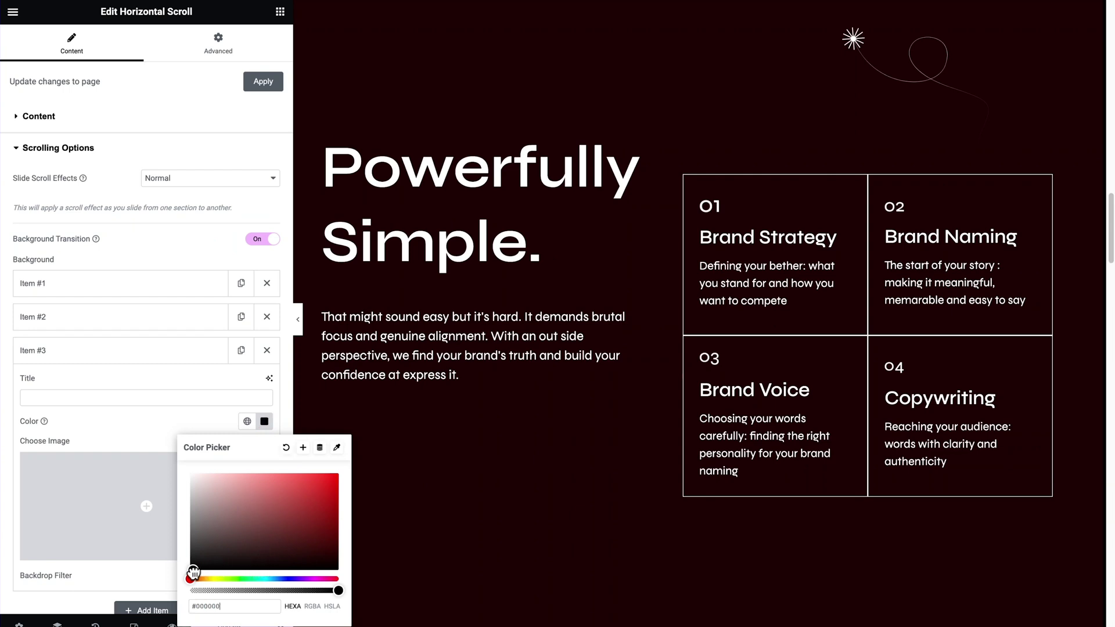
{"action": "left_click", "coordinate": [120, 360]}
{"action": "scroll", "coordinate": [638, 360], "scroll_direction": "down", "scroll_amount": 5}
{"action": "scroll", "coordinate": [639, 360], "scroll_direction": "down", "scroll_amount": 4}
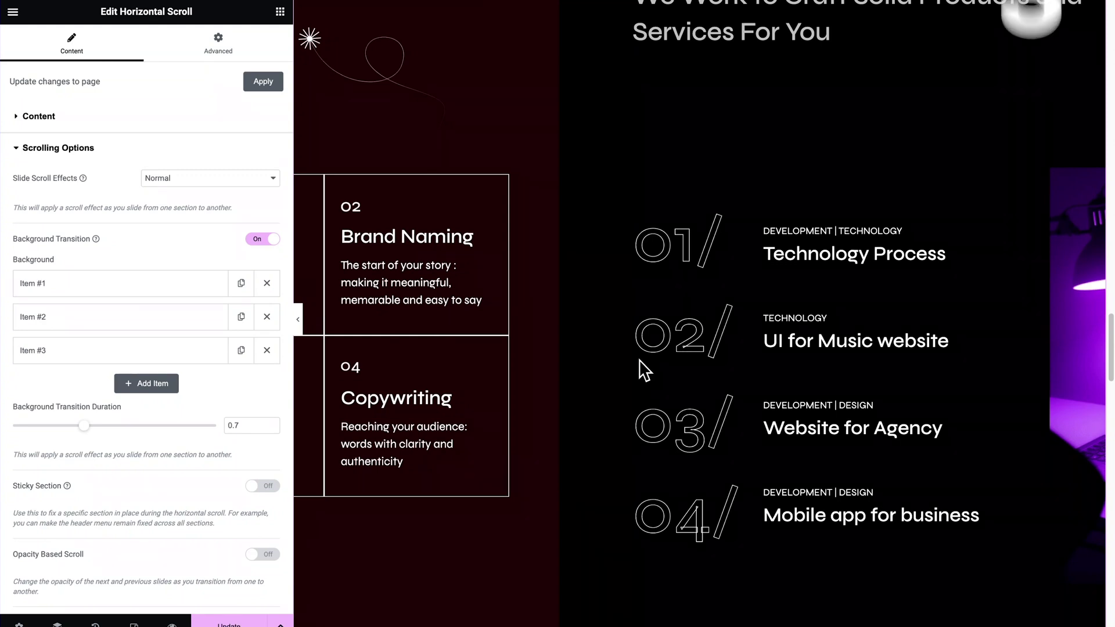
Open the horizontal scroll's TP Template 541 for editing from the template settings
{"action": "left_click", "coordinate": [18, 152]}
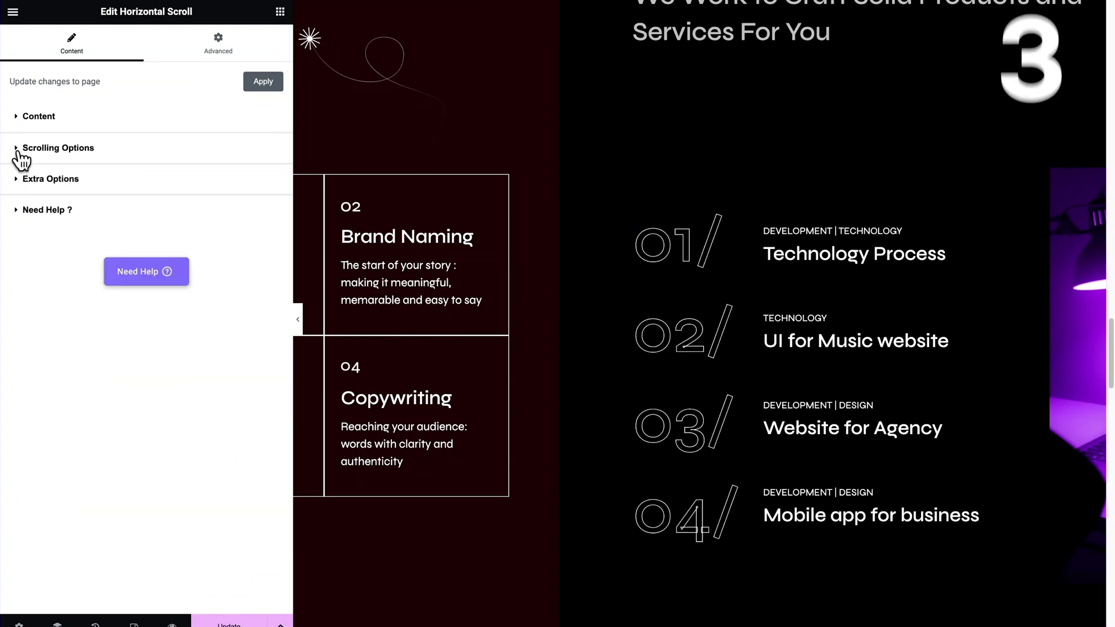
{"action": "left_click", "coordinate": [19, 117]}
{"action": "left_click", "coordinate": [138, 191]}
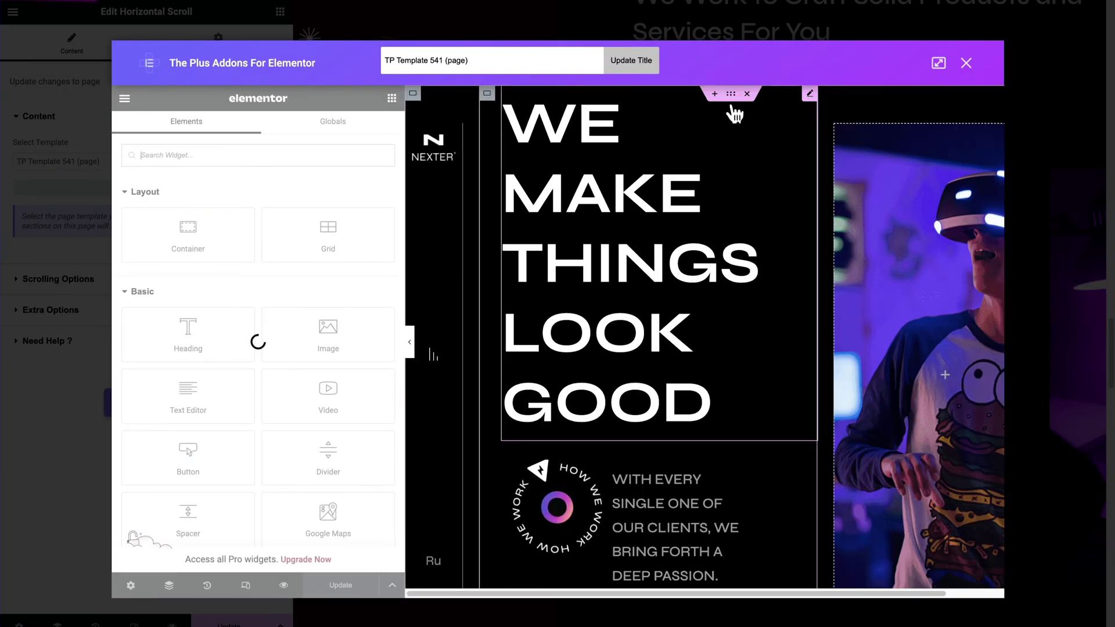
Clear the top container's black #000000 background colour and update the template
{"action": "left_click", "coordinate": [733, 95]}
{"action": "left_click", "coordinate": [258, 134]}
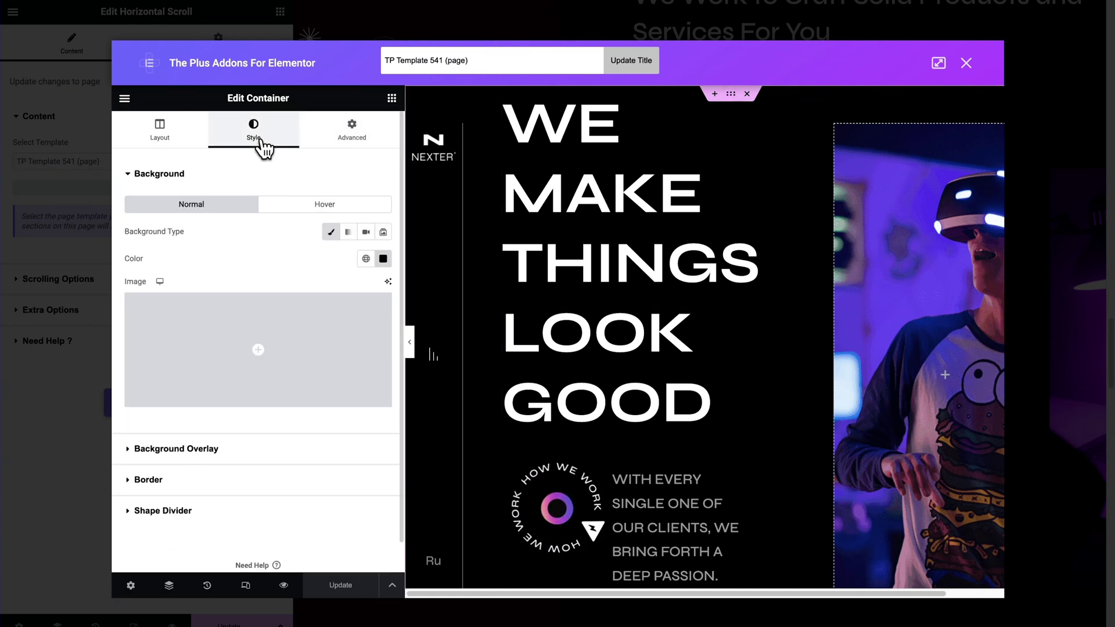
{"action": "left_click", "coordinate": [382, 260]}
{"action": "left_click", "coordinate": [405, 284]}
{"action": "key", "text": "ctrl+z"}
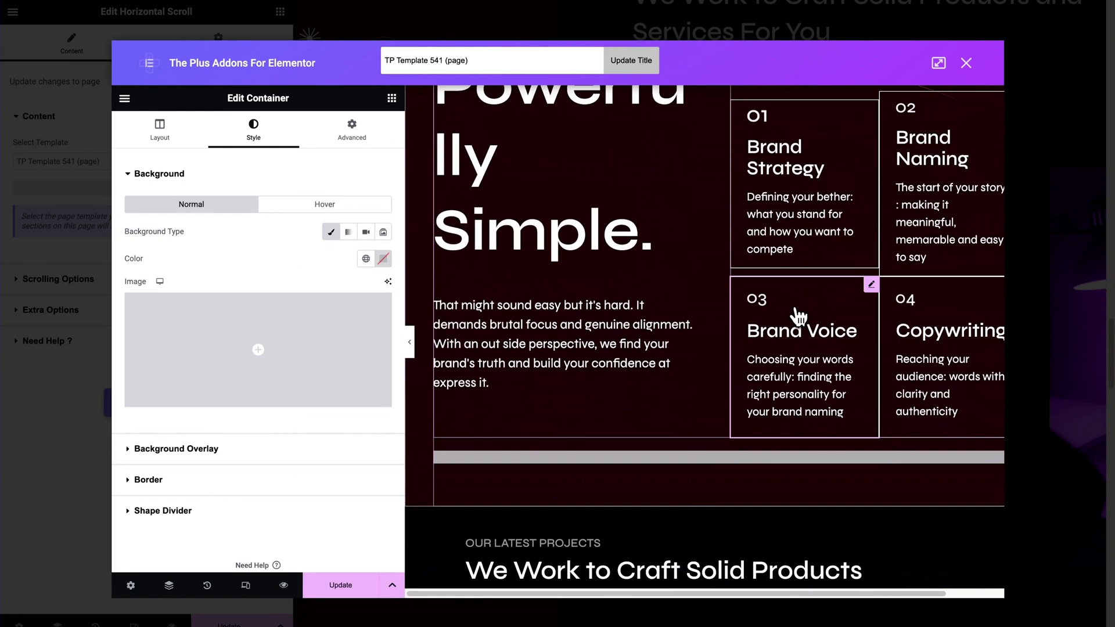
{"action": "left_click", "coordinate": [383, 259]}
{"action": "left_click", "coordinate": [409, 295]}
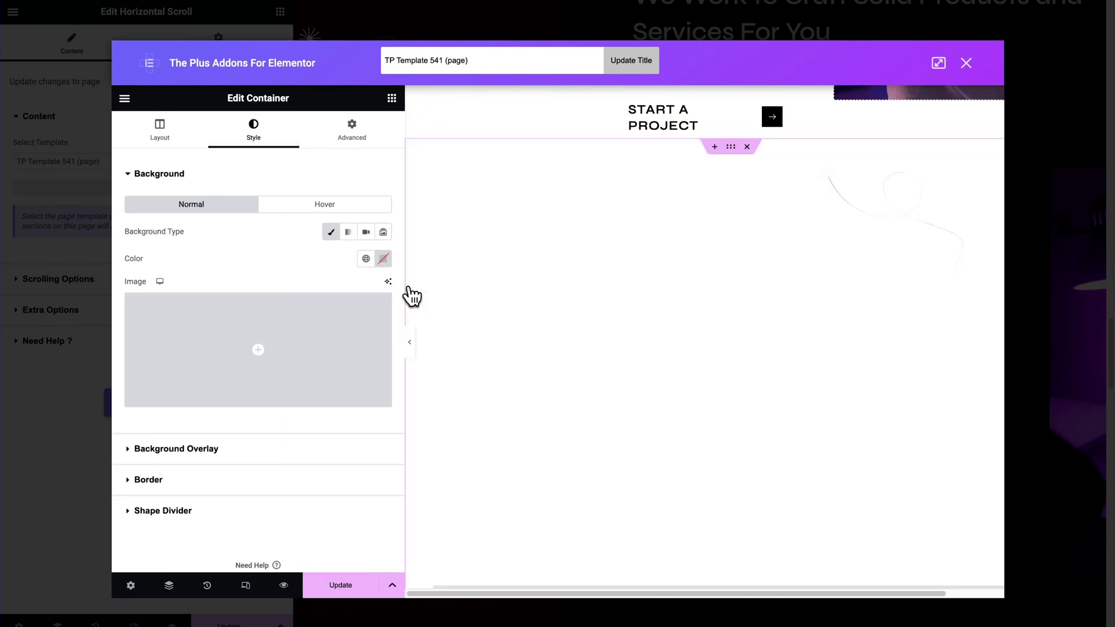
{"action": "key", "text": "ctrl+shift+z"}
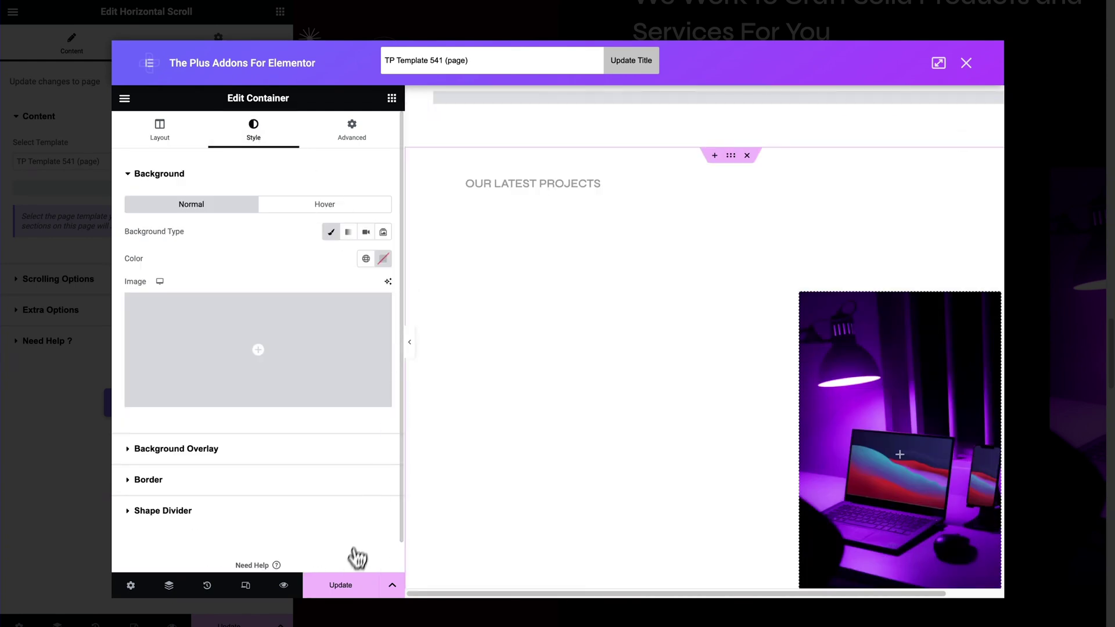
{"action": "left_click", "coordinate": [343, 586]}
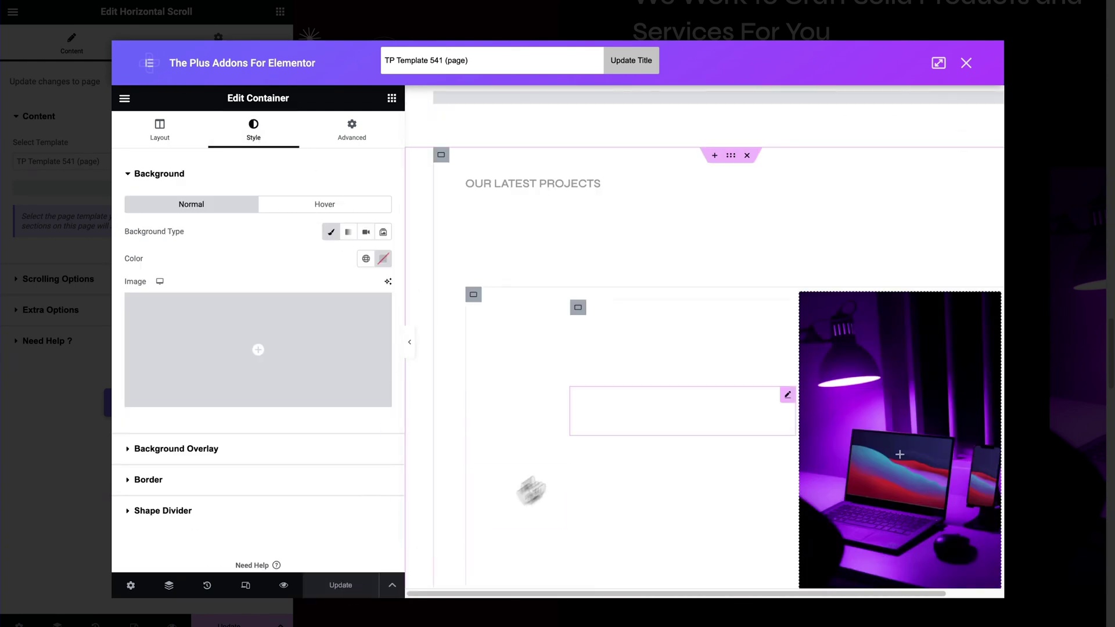
Close the template editor and scroll the preview to check the sections
{"action": "left_click", "coordinate": [967, 68]}
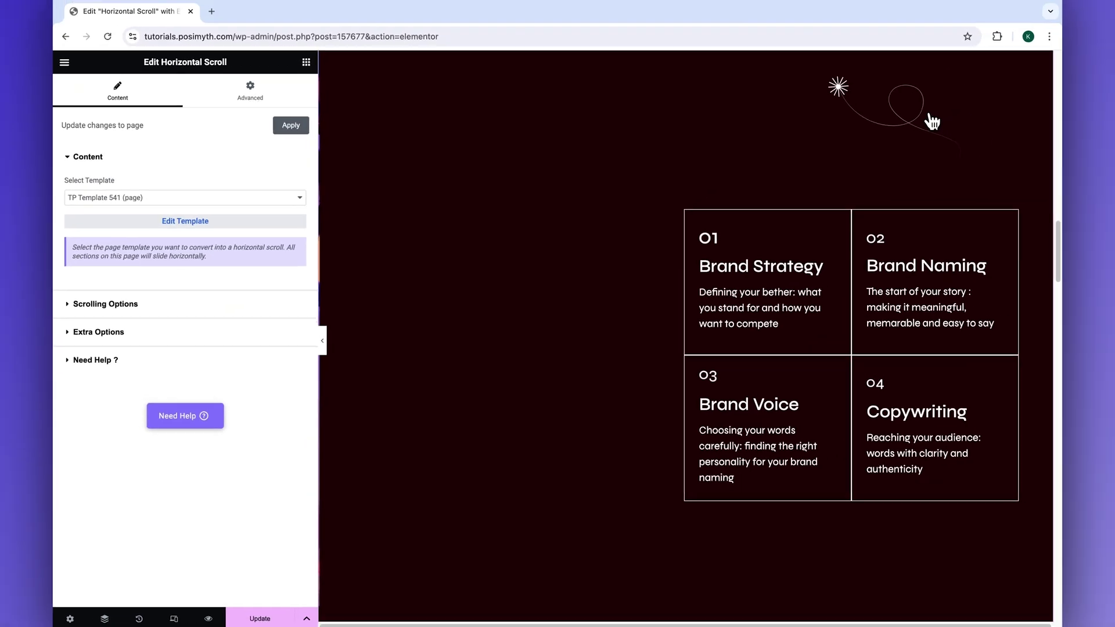
{"action": "scroll", "coordinate": [917, 138], "scroll_direction": "down", "scroll_amount": 10}
{"action": "scroll", "coordinate": [917, 138], "scroll_direction": "up", "scroll_amount": 10}
{"action": "scroll", "coordinate": [917, 138], "scroll_direction": "down", "scroll_amount": 10}
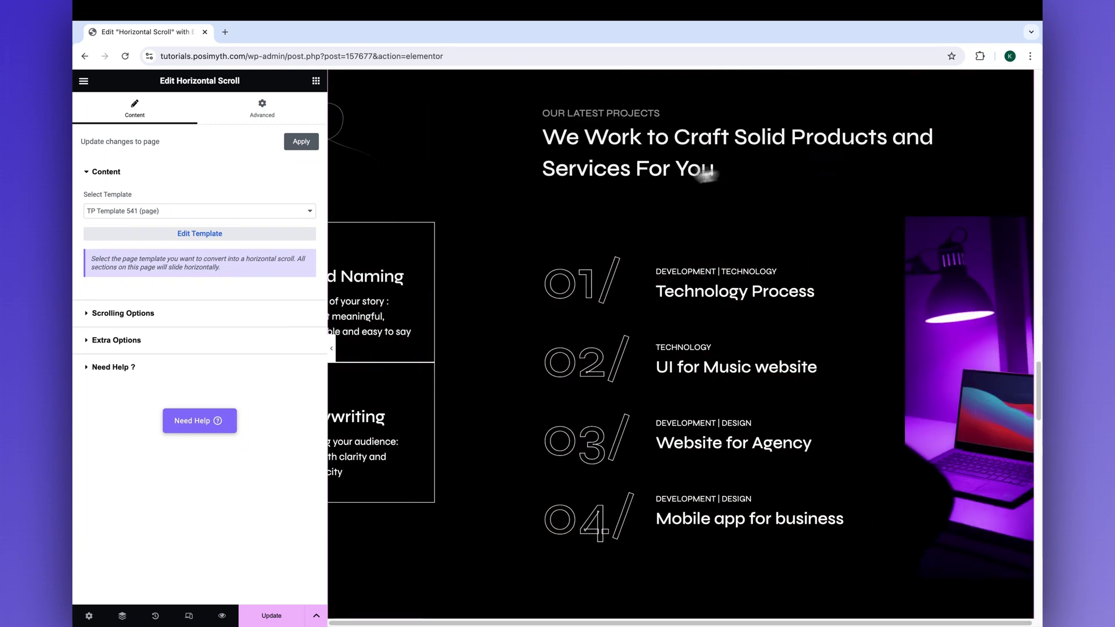
Reopen Scrolling Options and review Background Item #1's settings
{"action": "left_click", "coordinate": [92, 176]}
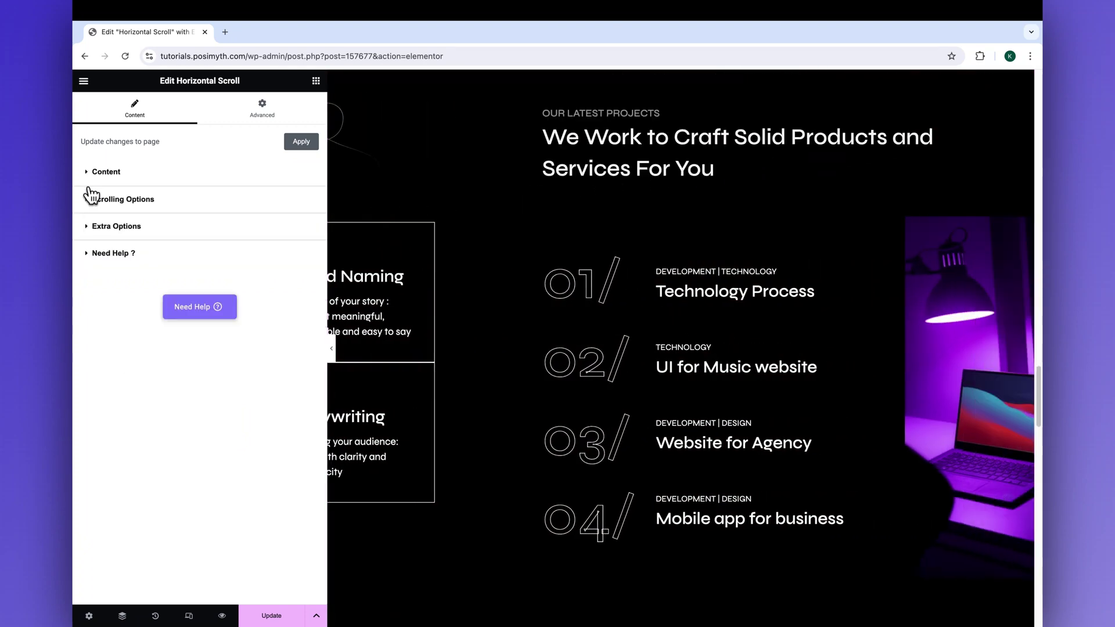
{"action": "left_click", "coordinate": [91, 197]}
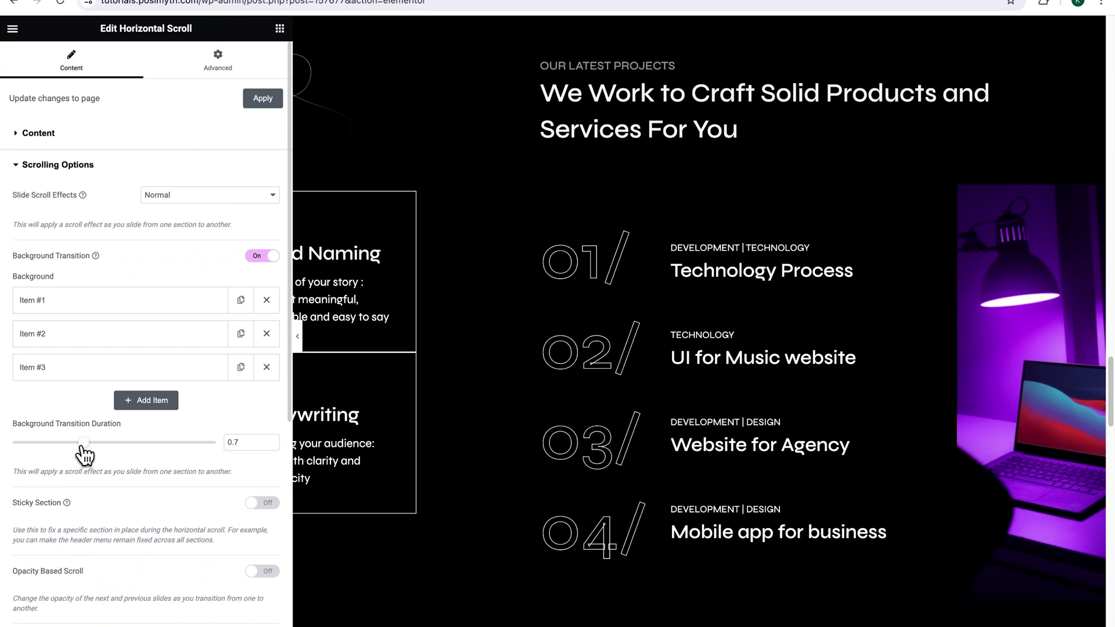
{"action": "left_click", "coordinate": [121, 305]}
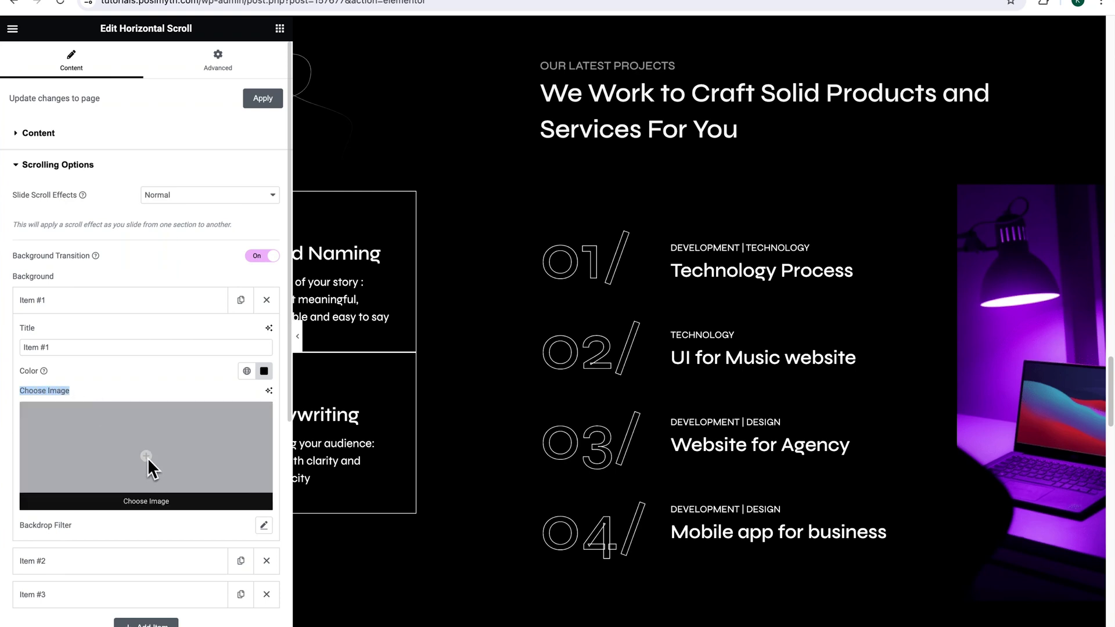
{"action": "left_click", "coordinate": [82, 306]}
{"action": "scroll", "coordinate": [83, 313], "scroll_direction": "down", "scroll_amount": 4}
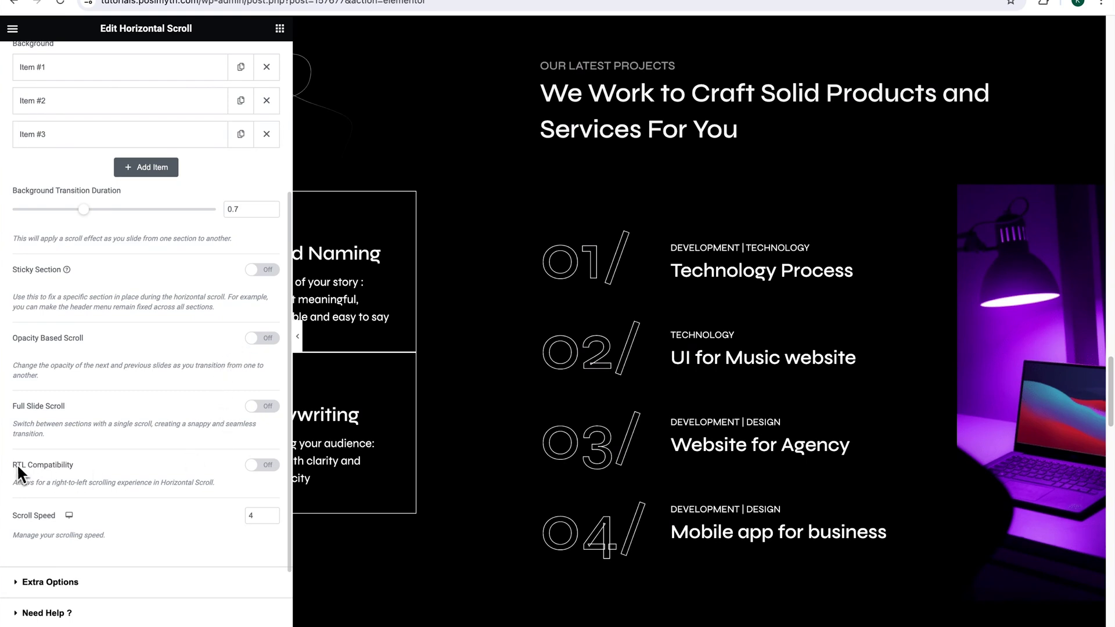
Turn on RTL Compatibility and scroll the preview to test right-to-left sliding
{"action": "left_click", "coordinate": [256, 466]}
{"action": "scroll", "coordinate": [545, 475], "scroll_direction": "down", "scroll_amount": 5}
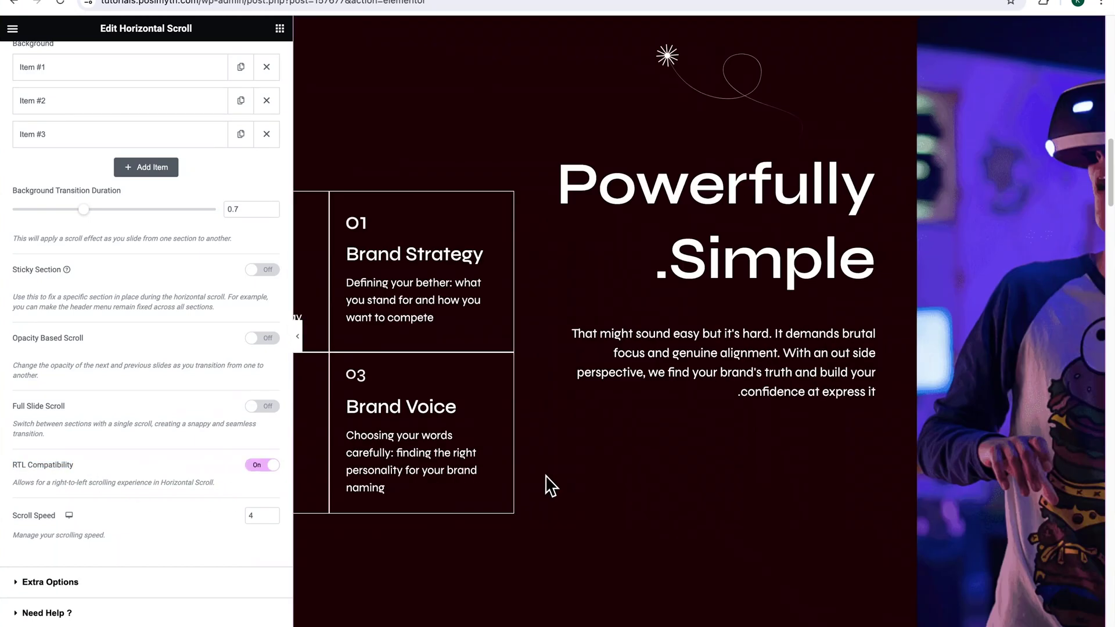
{"action": "scroll", "coordinate": [545, 475], "scroll_direction": "down", "scroll_amount": 10}
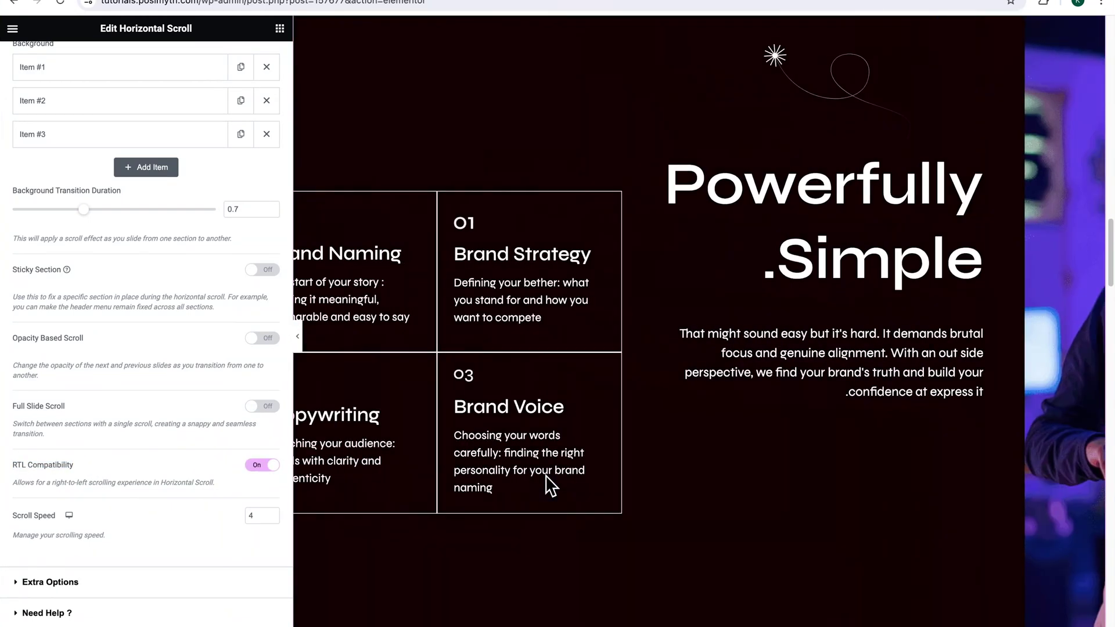
{"action": "scroll", "coordinate": [545, 475], "scroll_direction": "down", "scroll_amount": 10}
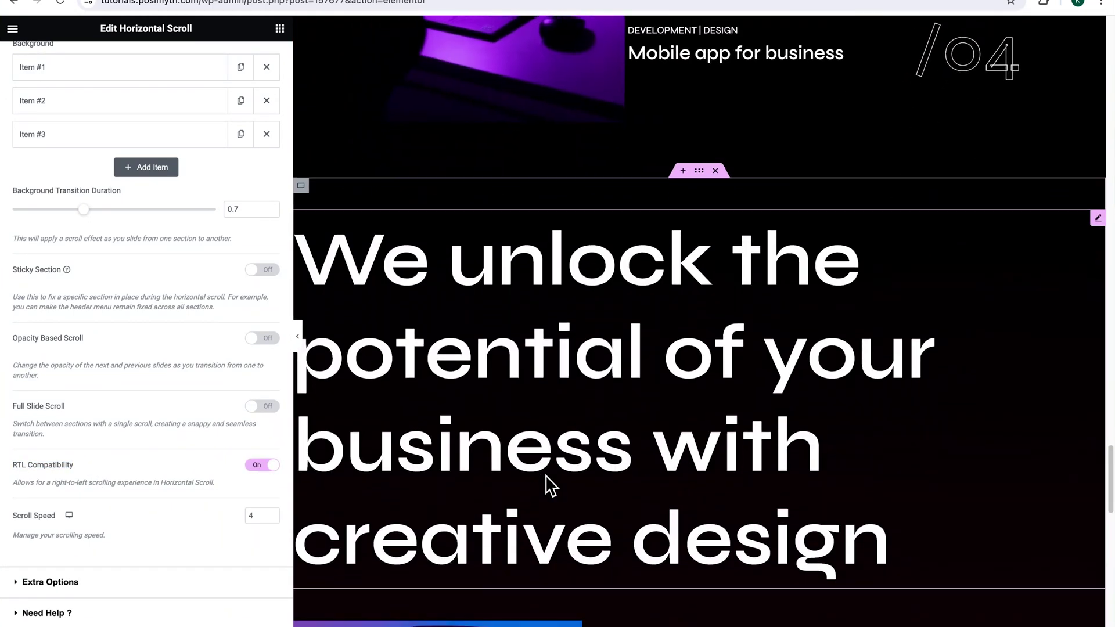
{"action": "scroll", "coordinate": [546, 475], "scroll_direction": "up", "scroll_amount": 15}
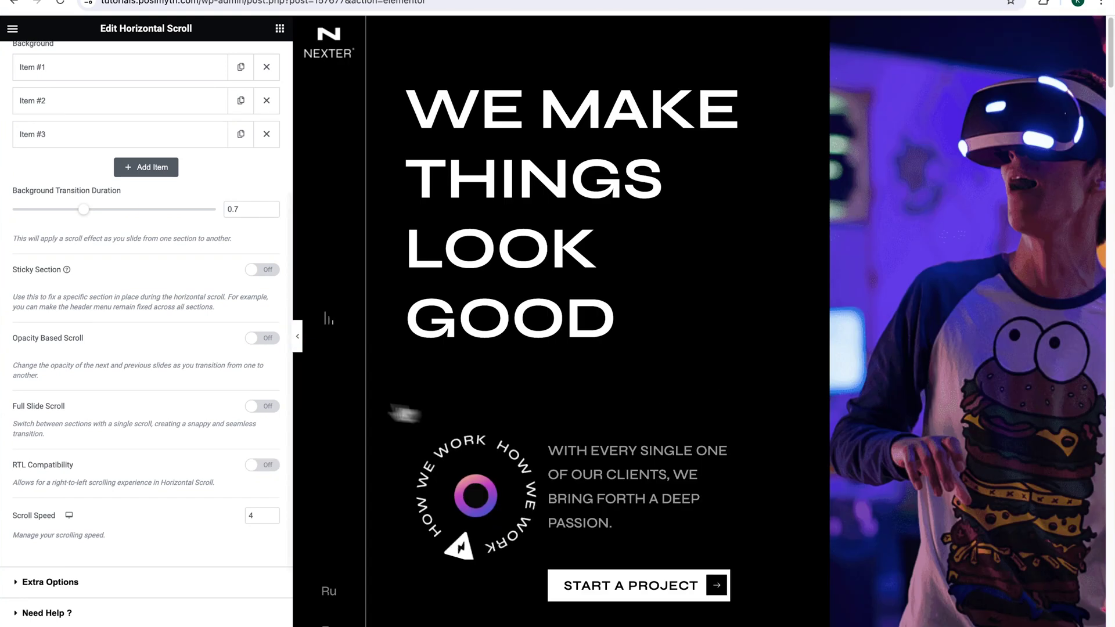
{"action": "scroll", "coordinate": [99, 316], "scroll_direction": "up", "scroll_amount": 4}
Set Distance after last slide to 250 px in Extra Options and check the preview
{"action": "left_click", "coordinate": [17, 168]}
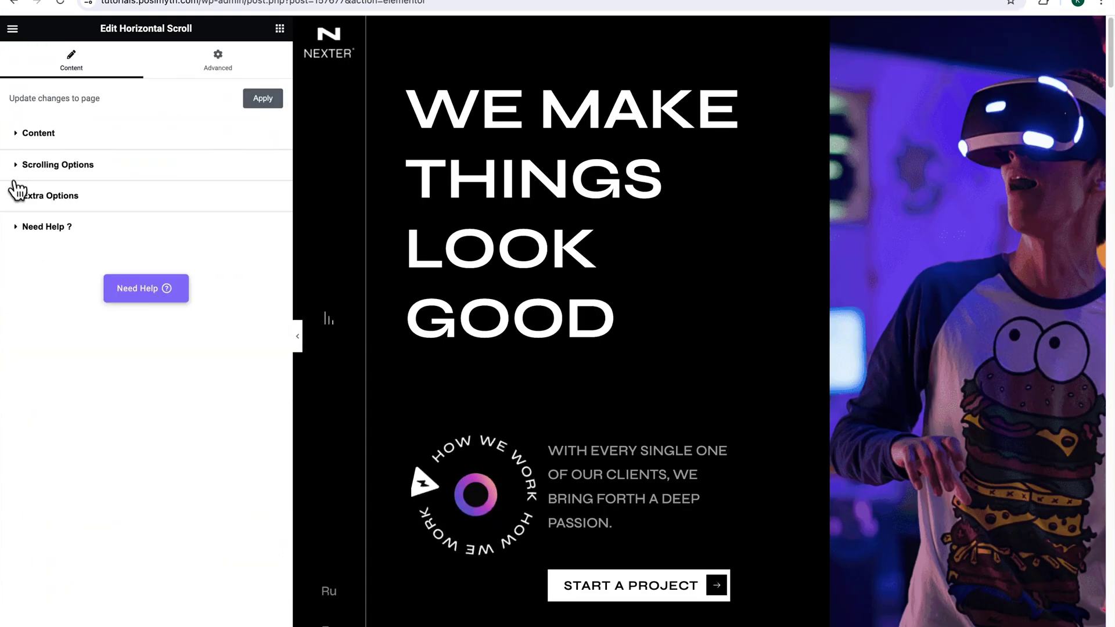
{"action": "left_click", "coordinate": [17, 196]}
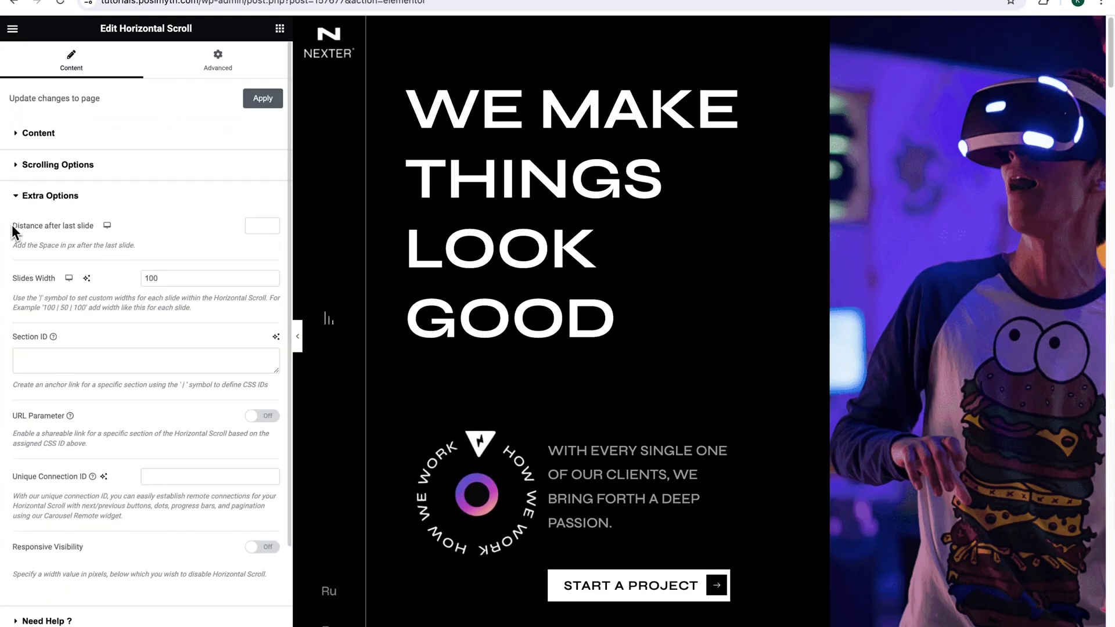
{"action": "left_click_drag", "start_coordinate": [13, 226], "coordinate": [94, 231]}
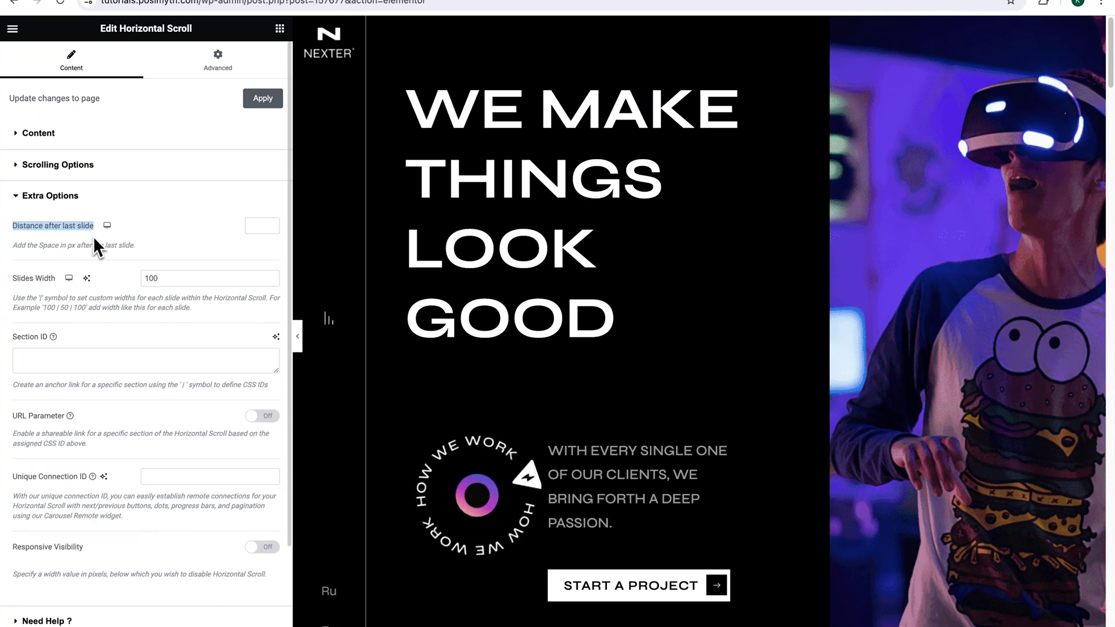
{"action": "left_click", "coordinate": [252, 229]}
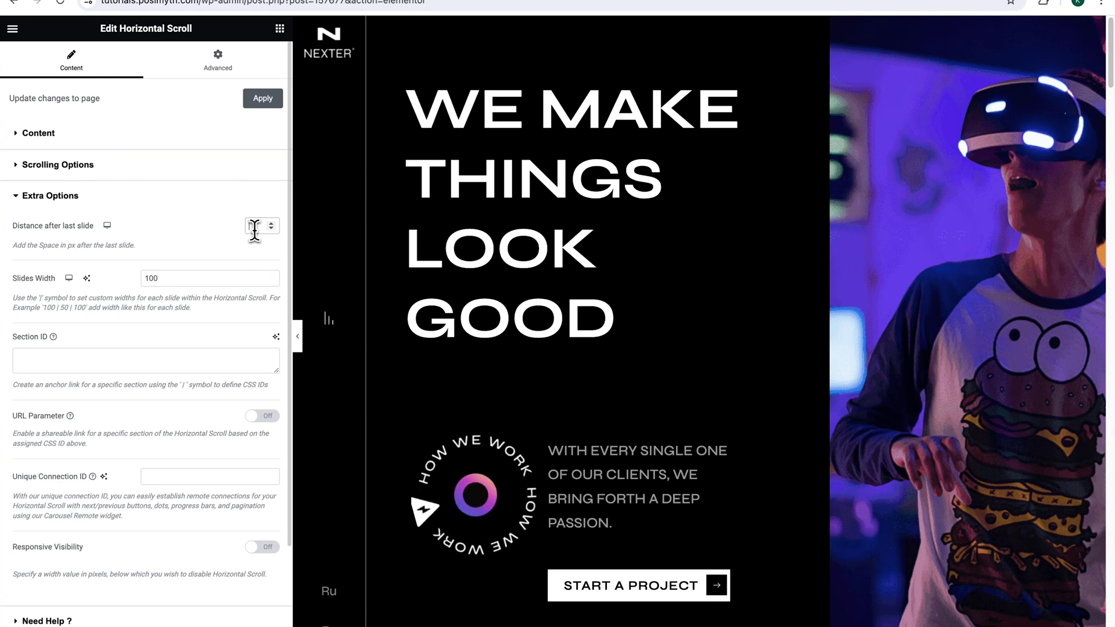
{"action": "type", "text": "250"}
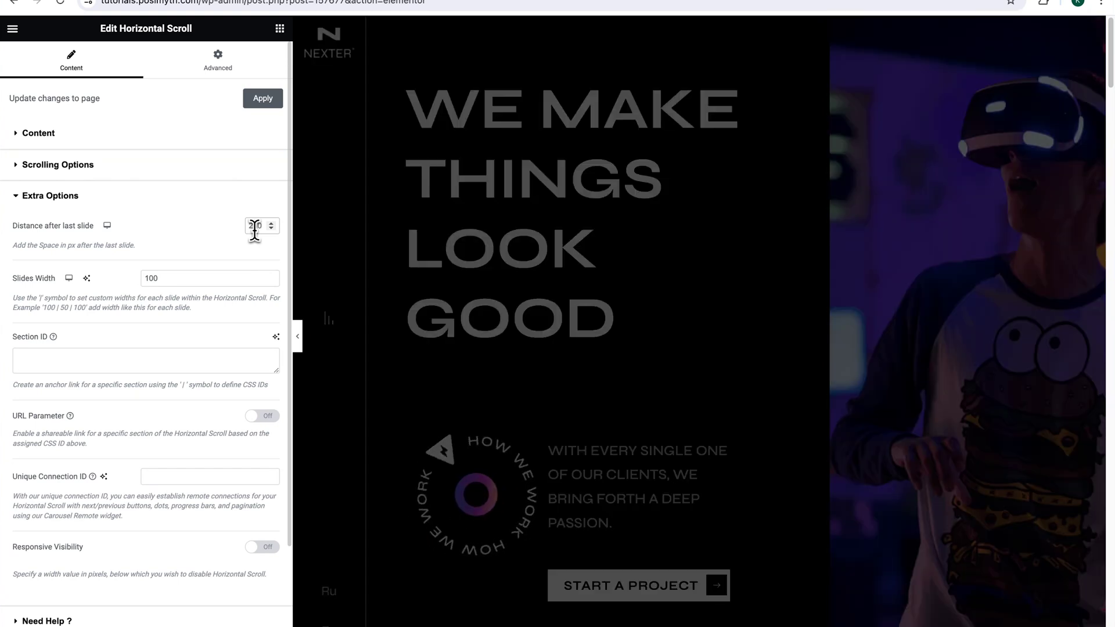
{"action": "scroll", "coordinate": [730, 317], "scroll_direction": "down", "scroll_amount": 5}
{"action": "scroll", "coordinate": [730, 335], "scroll_direction": "down", "scroll_amount": 10}
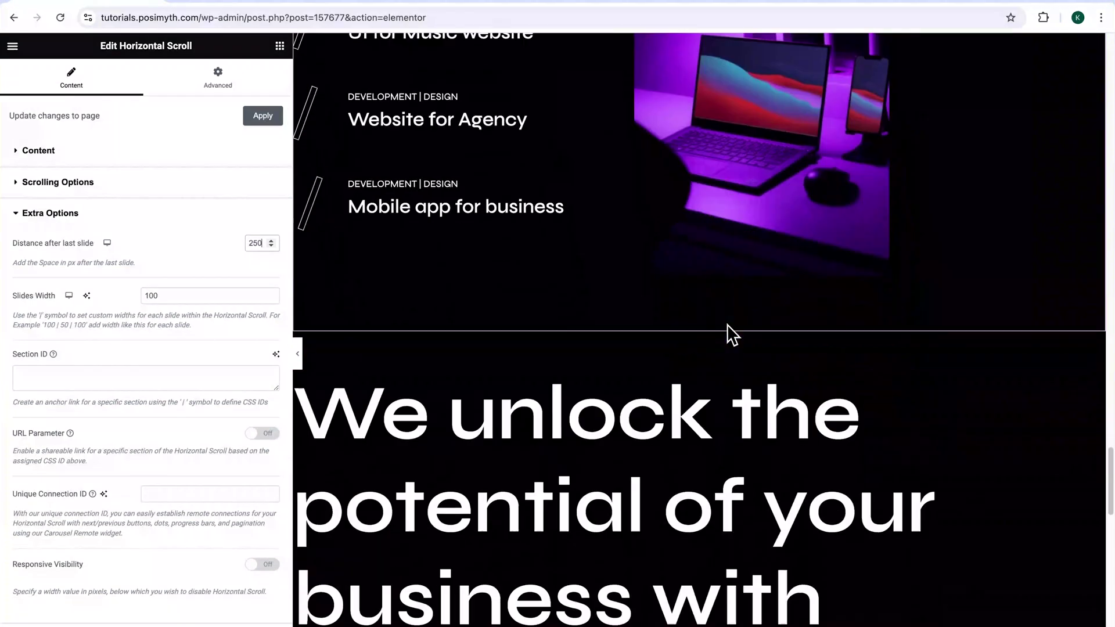
{"action": "scroll", "coordinate": [730, 335], "scroll_direction": "up", "scroll_amount": 4}
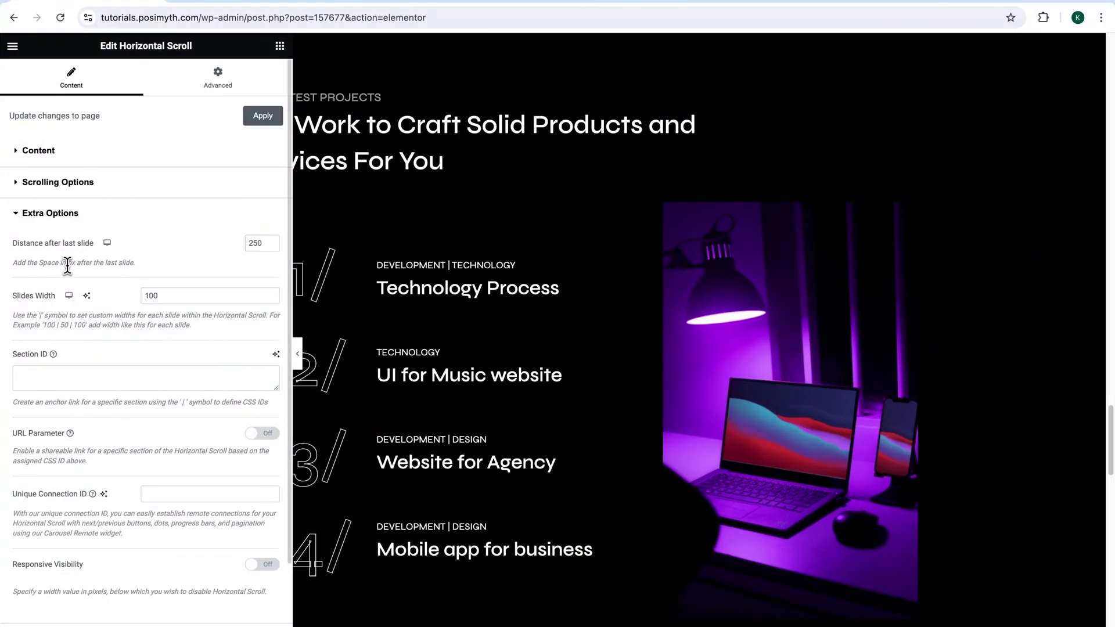
{"action": "left_click_drag", "start_coordinate": [68, 264], "coordinate": [172, 278]}
{"action": "scroll", "coordinate": [171, 271], "scroll_direction": "down", "scroll_amount": 2}
{"action": "scroll", "coordinate": [528, 428], "scroll_direction": "up", "scroll_amount": 10}
{"action": "left_click_drag", "start_coordinate": [12, 466], "coordinate": [96, 466]}
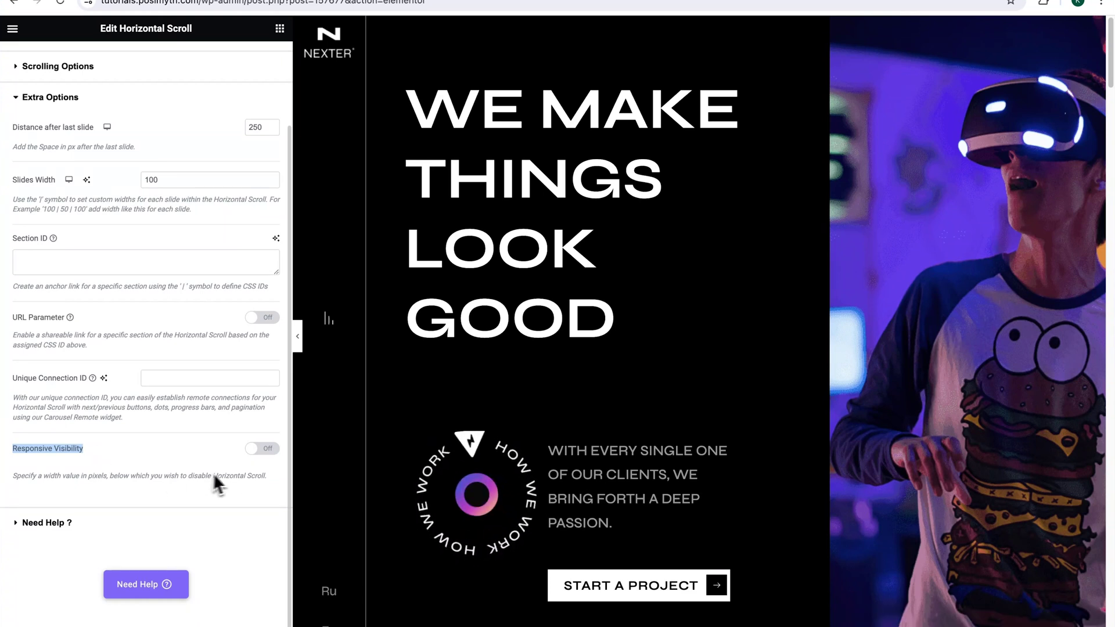
Enable Responsive Visibility and change the disable width from 300 to 700 px
{"action": "left_click", "coordinate": [256, 467]}
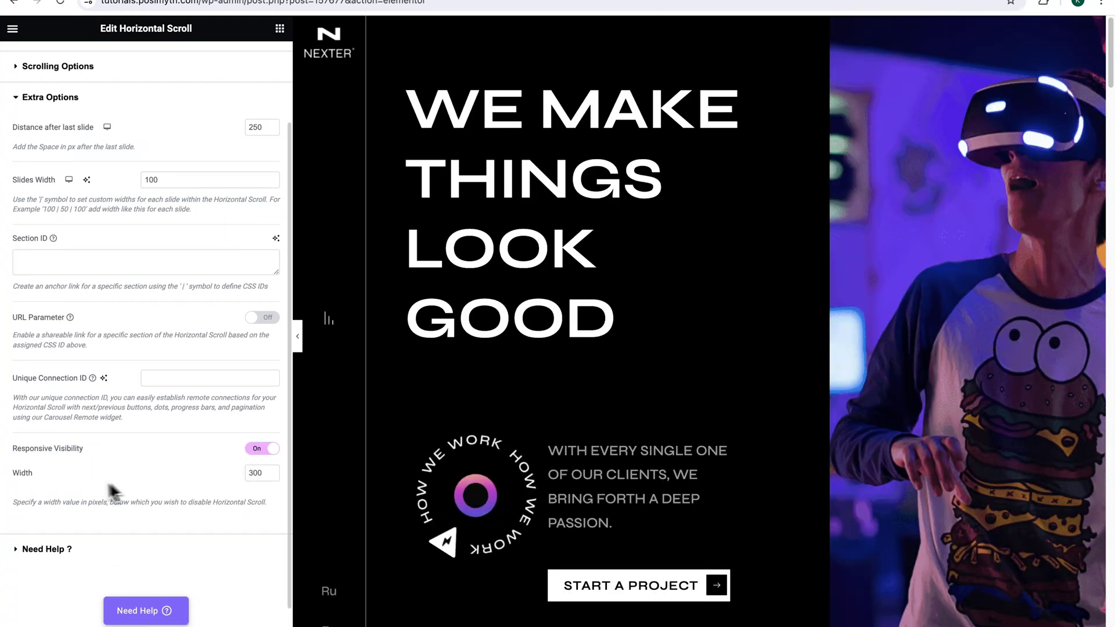
{"action": "double_click", "coordinate": [255, 473]}
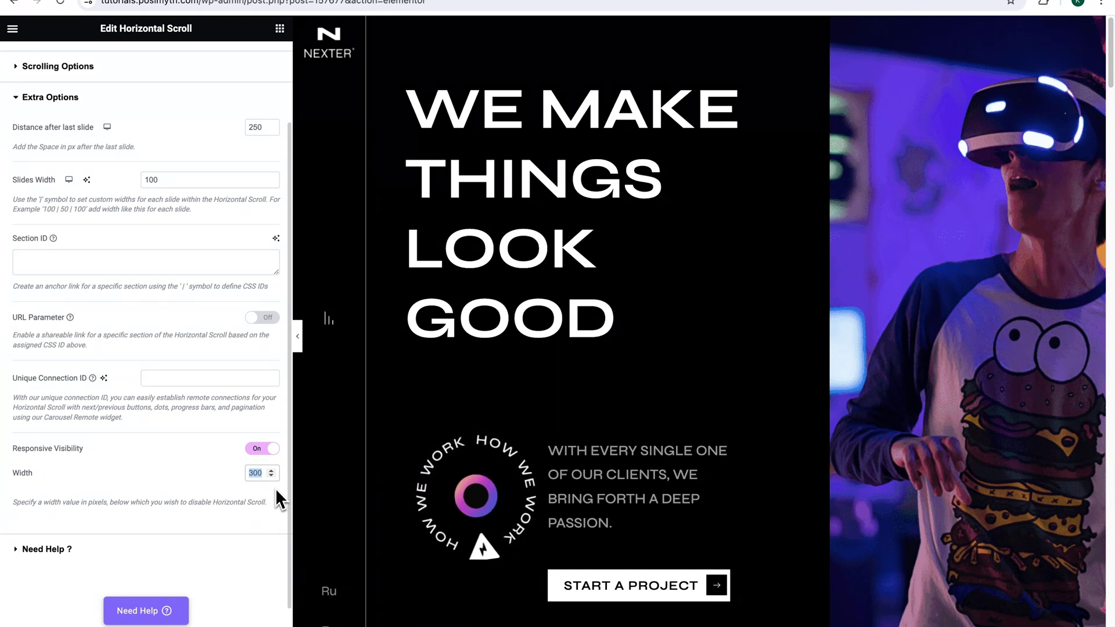
{"action": "left_click", "coordinate": [251, 474]}
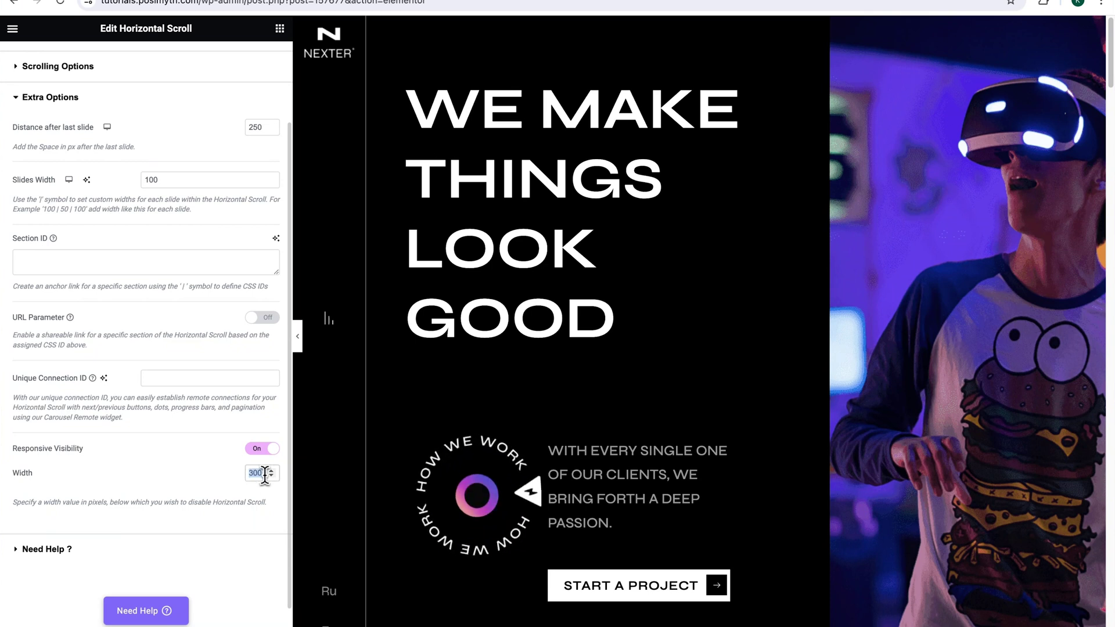
{"action": "type", "text": "70"}
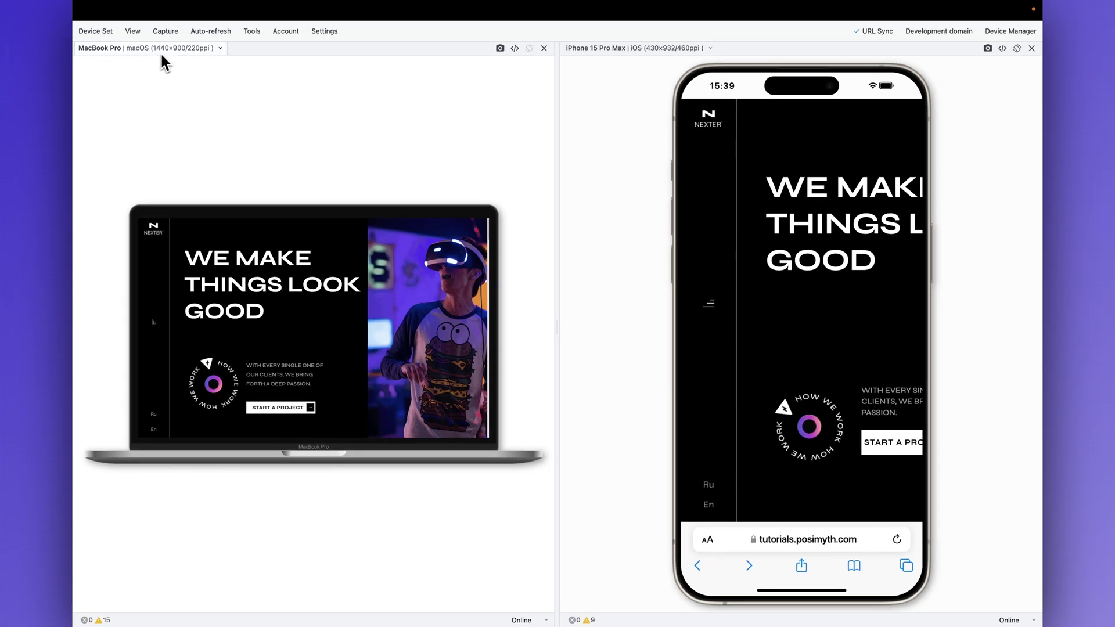
{"action": "scroll", "coordinate": [360, 330], "scroll_direction": "down", "scroll_amount": 10}
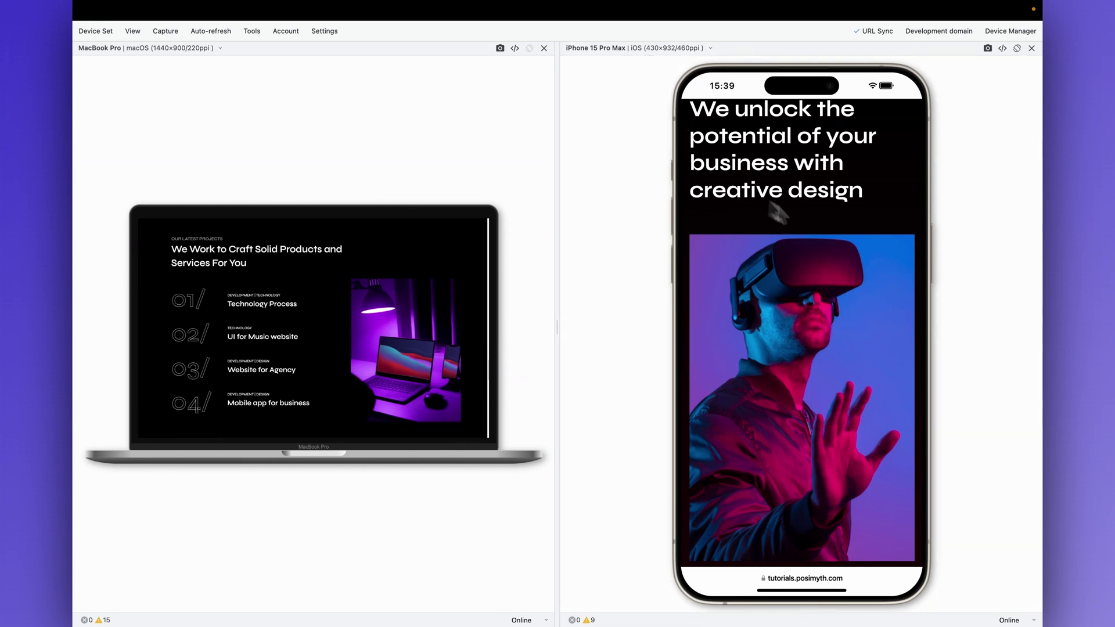
{"action": "scroll", "coordinate": [877, 235], "scroll_direction": "down", "scroll_amount": 5}
{"action": "scroll", "coordinate": [876, 235], "scroll_direction": "up", "scroll_amount": 15}
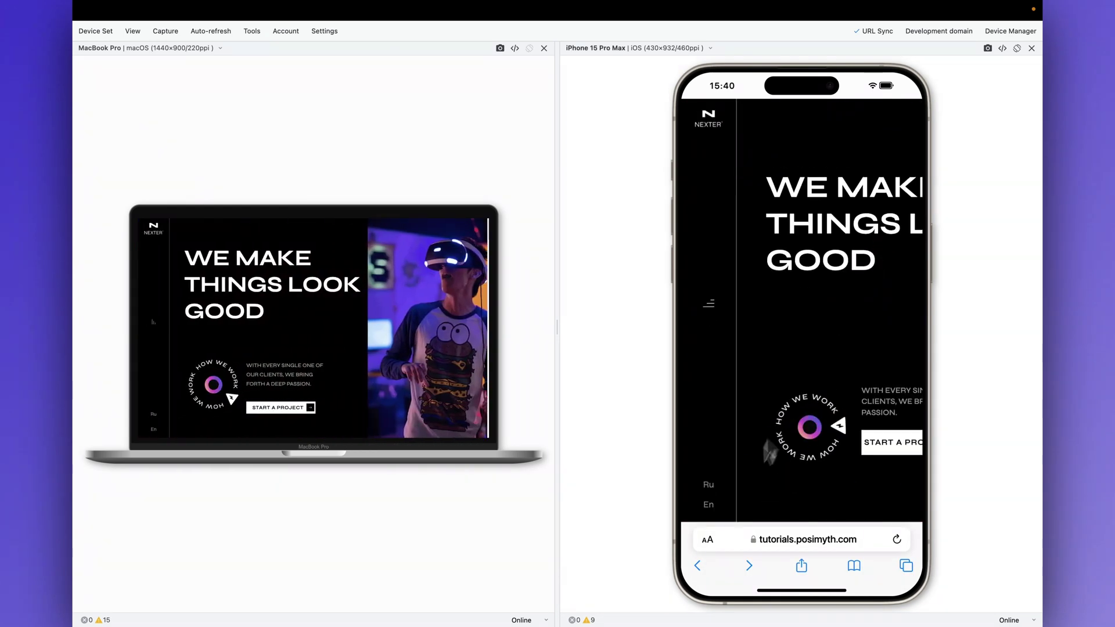
Bring the browser preview forward and scroll through the sideways-sliding sections
{"action": "mouse_move", "coordinate": [658, 601]}
{"action": "left_click", "coordinate": [437, 600]}
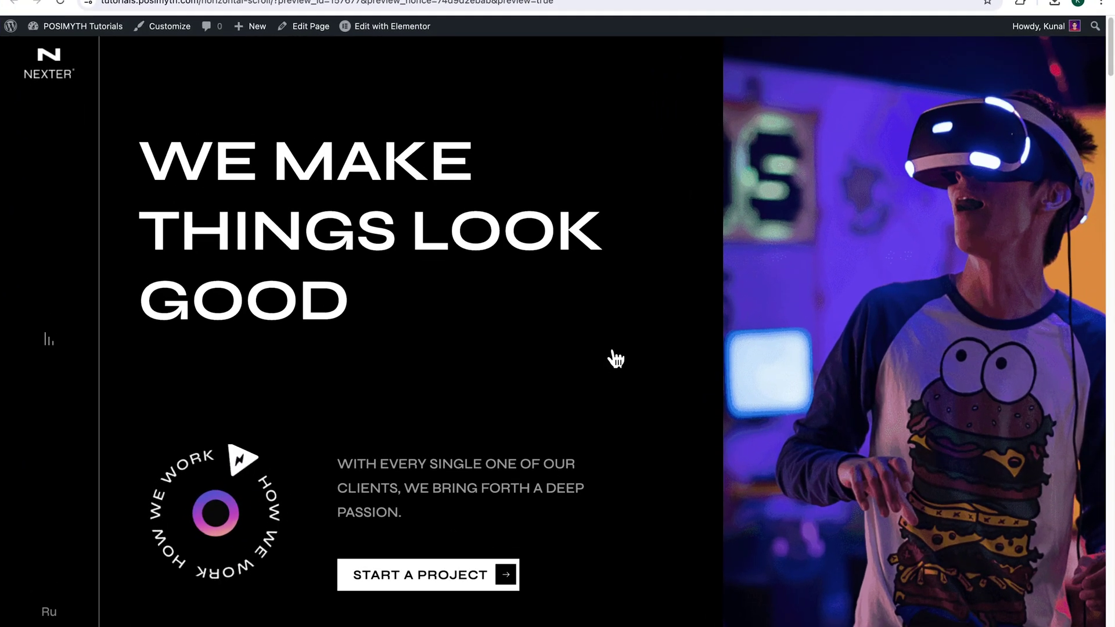
{"action": "scroll", "coordinate": [606, 367], "scroll_direction": "down", "scroll_amount": 6}
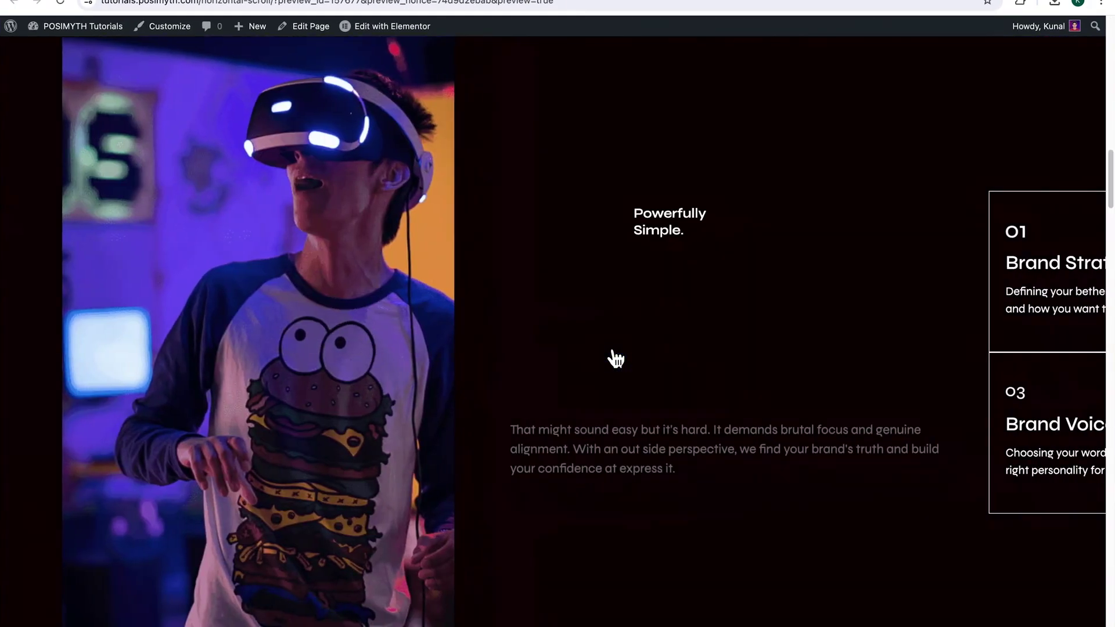
{"action": "scroll", "coordinate": [616, 359], "scroll_direction": "down", "scroll_amount": 10}
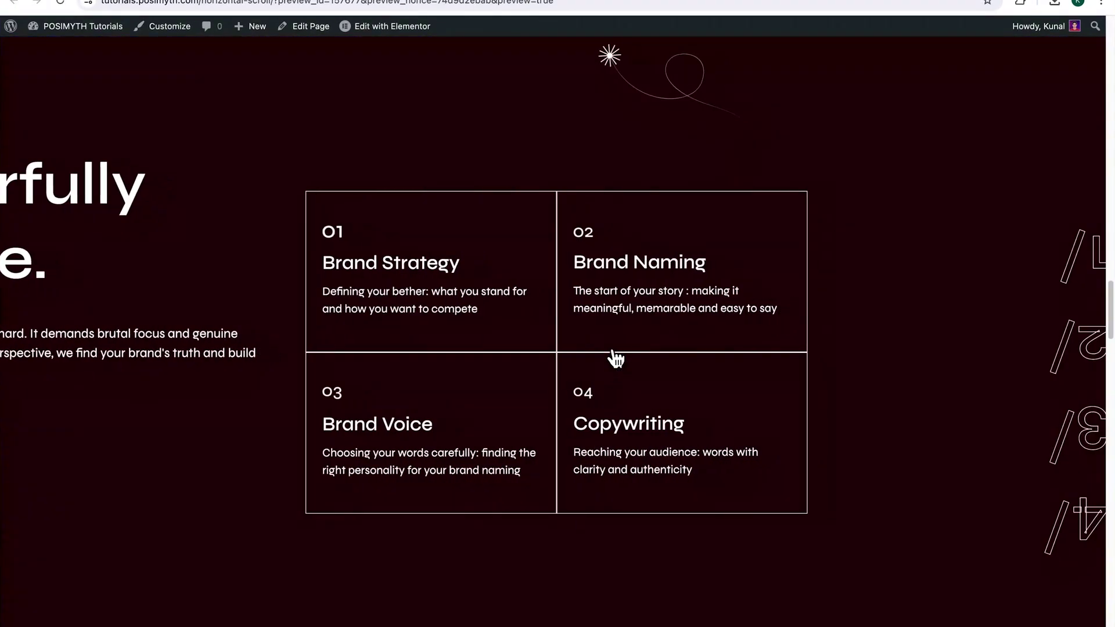
{"action": "scroll", "coordinate": [615, 359], "scroll_direction": "down", "scroll_amount": 10}
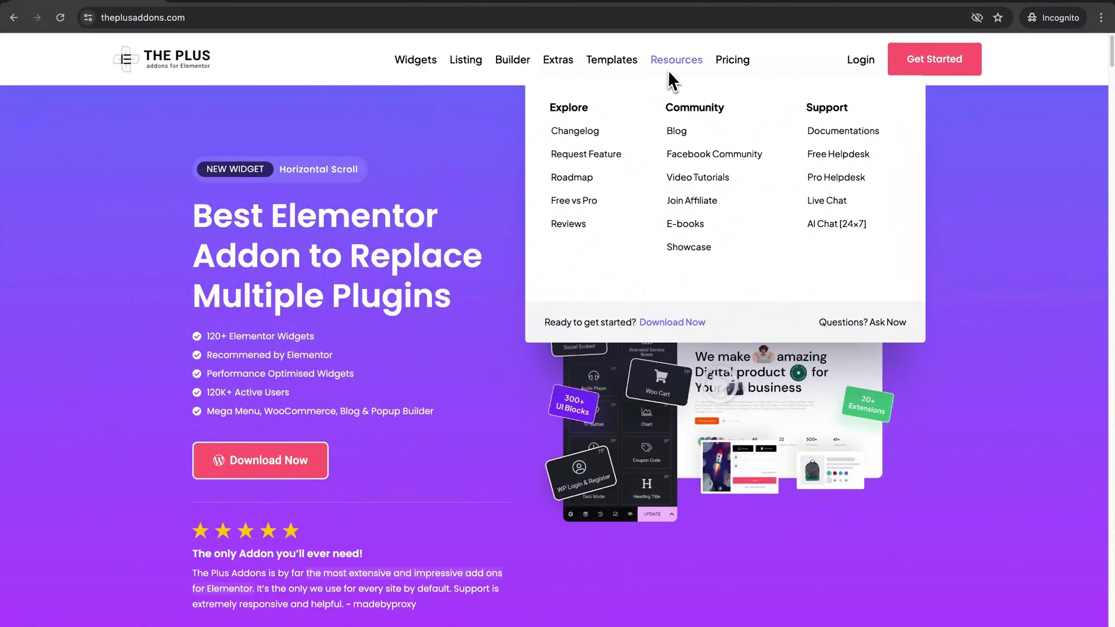
Go to The Plus Addons Pricing page and look over the pricing plans
{"action": "left_click", "coordinate": [733, 70]}
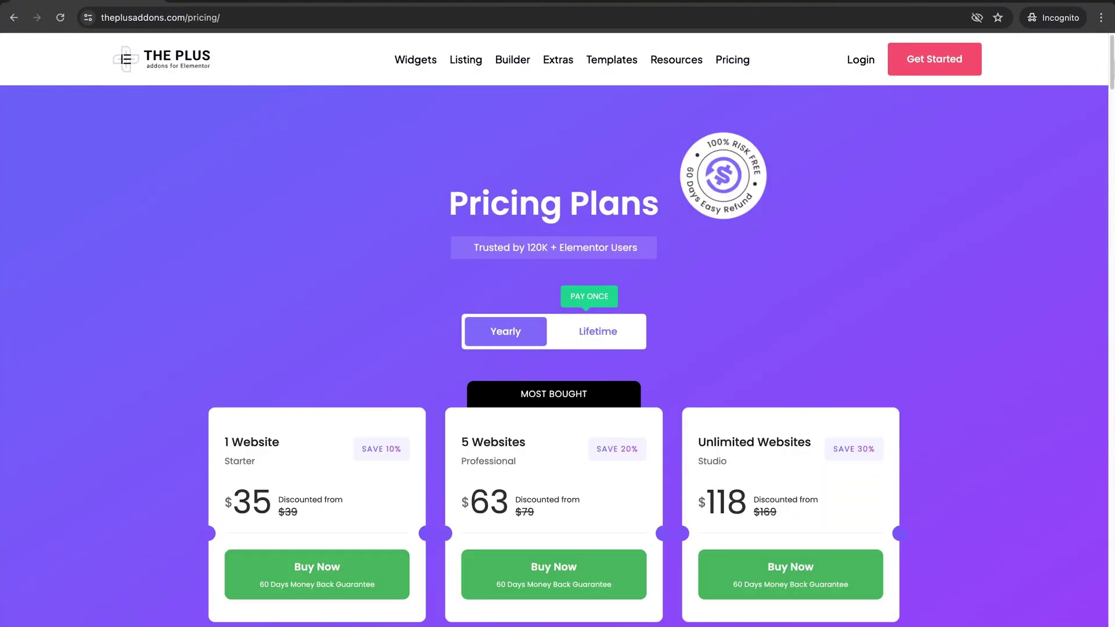
{"action": "scroll", "coordinate": [554, 329], "scroll_direction": "down", "scroll_amount": 2}
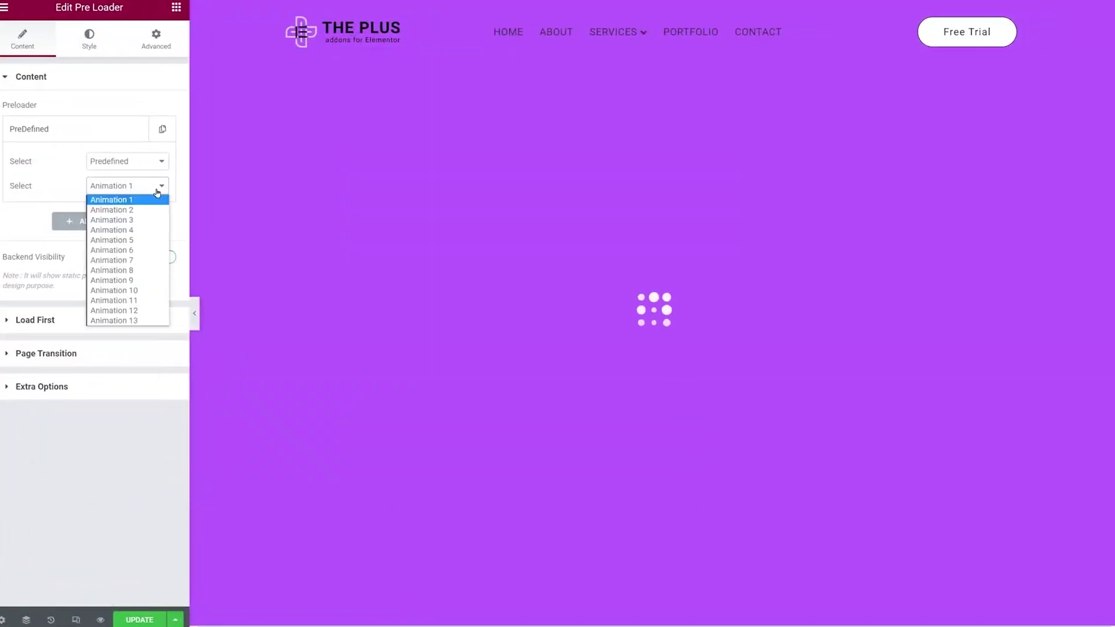
Change the Pre Loader's predefined animation to Animation 3, the circular ring loader
{"action": "left_click", "coordinate": [151, 208]}
{"action": "left_click", "coordinate": [158, 189]}
{"action": "left_click", "coordinate": [152, 219]}
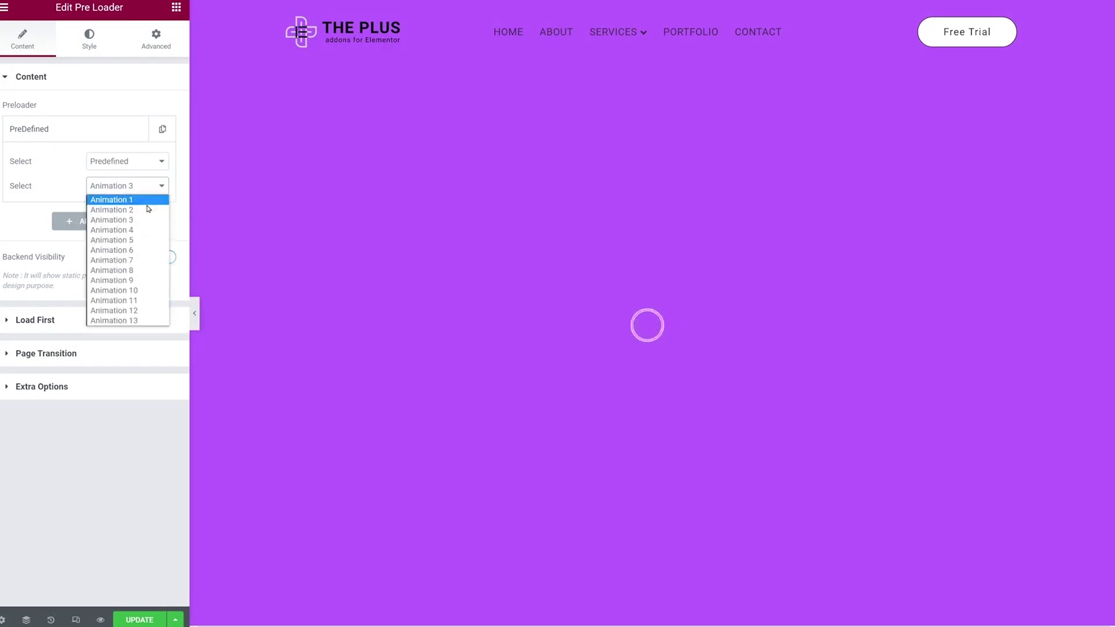